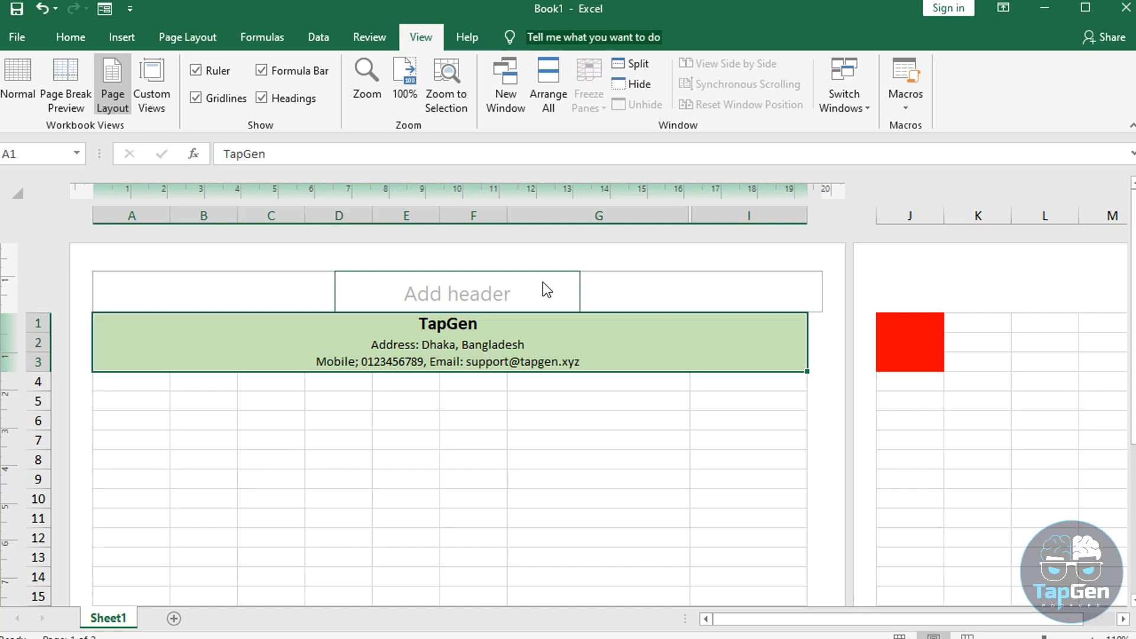
- Check the print preview of the sheet with the green TapGen header, and return to the worksheet
click(31, 70)
click(23, 38)
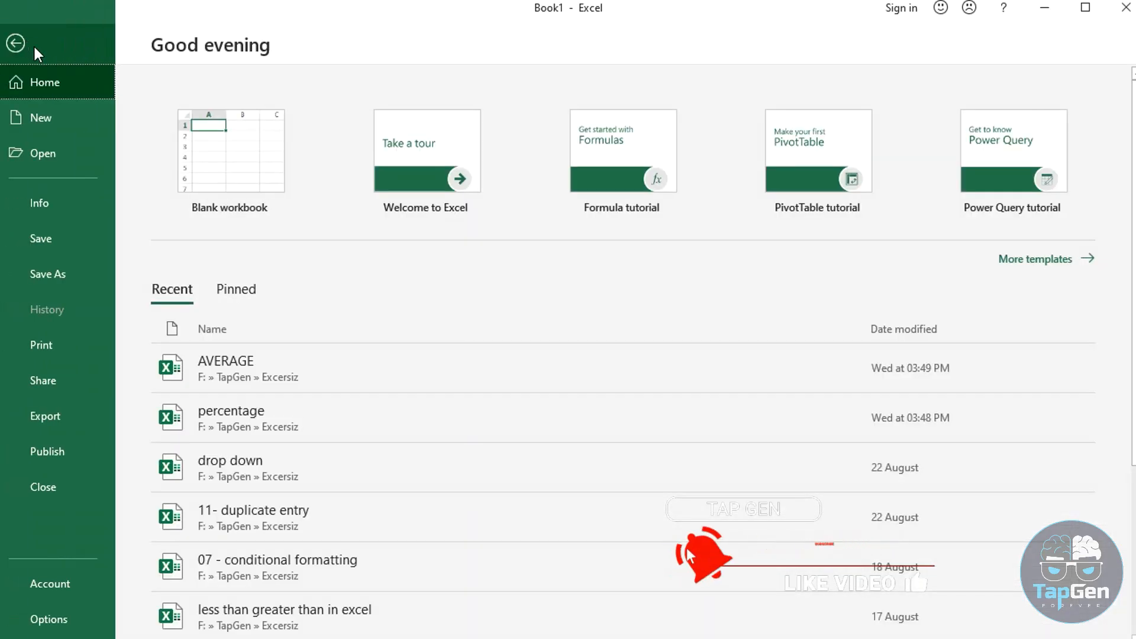
click(70, 345)
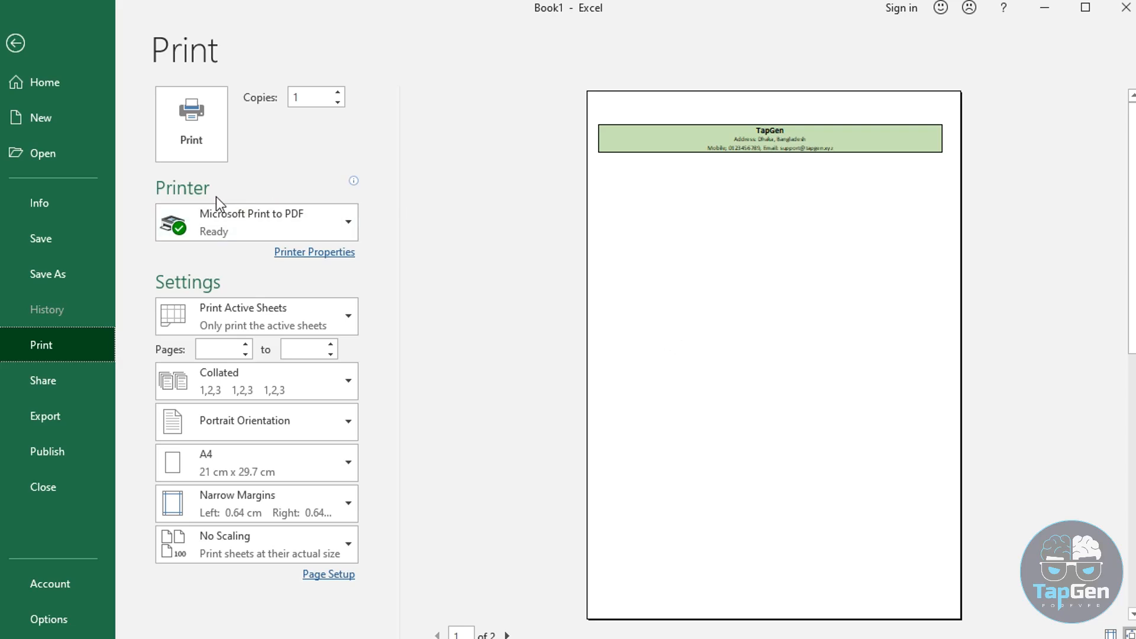
click(48, 50)
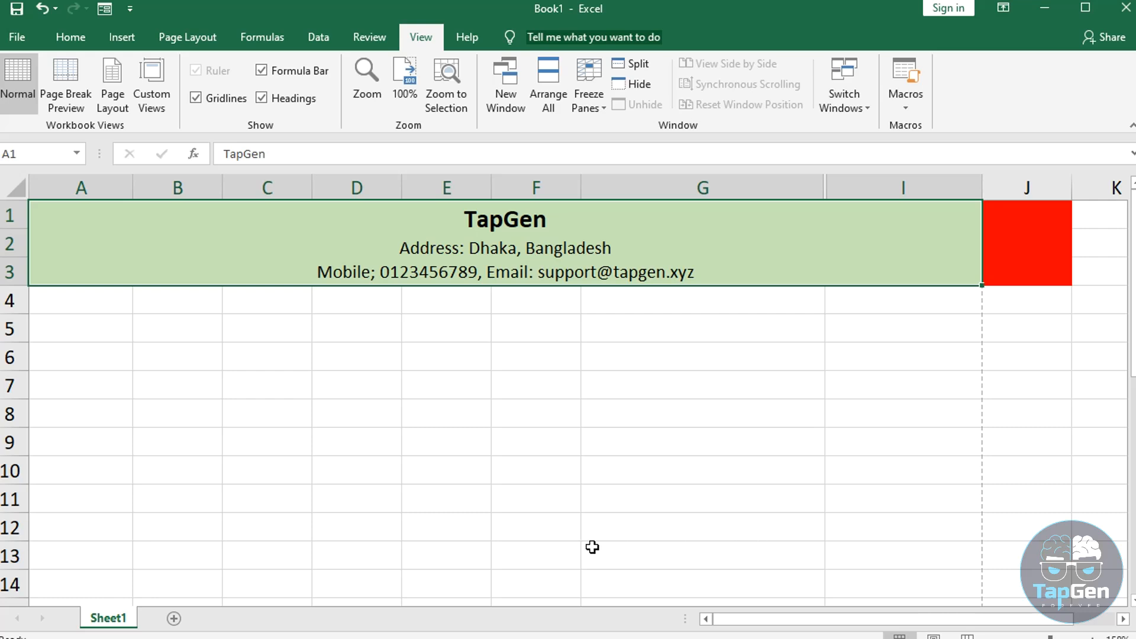
- Add a new blank worksheet and display its page boundary by visiting the print preview
click(172, 619)
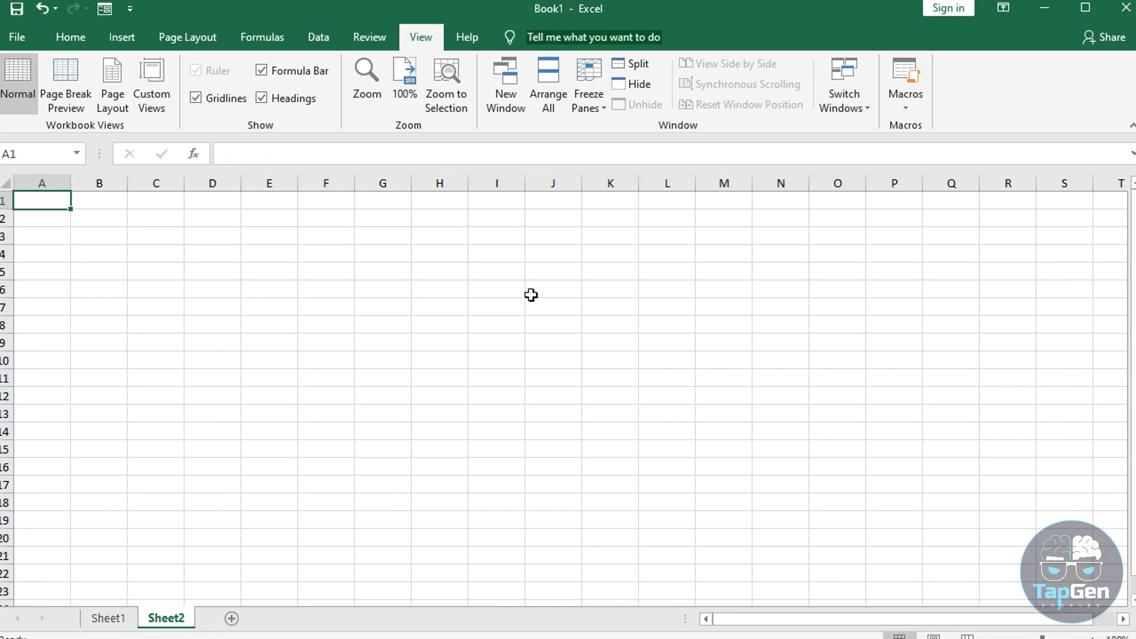
click(109, 619)
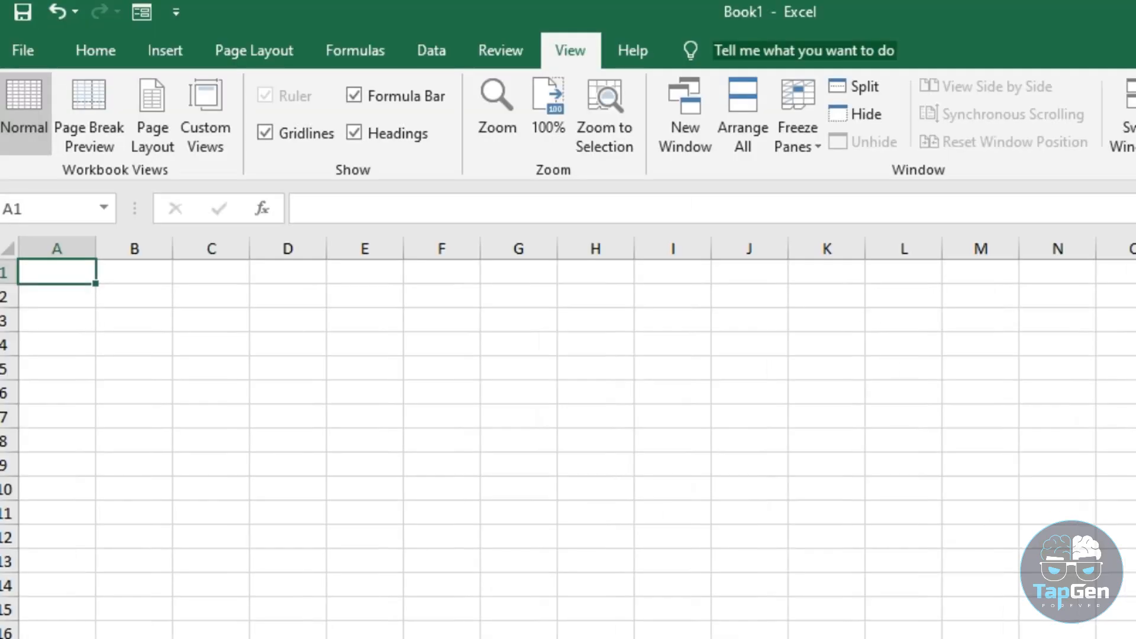
scroll(568, 438, up, 4)
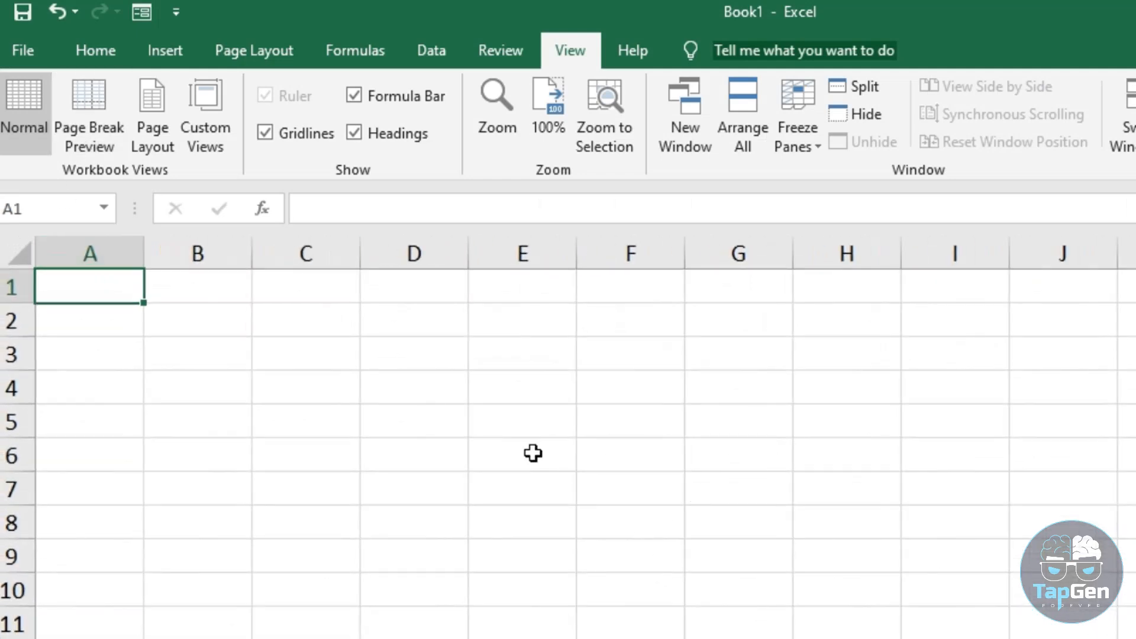
click(23, 51)
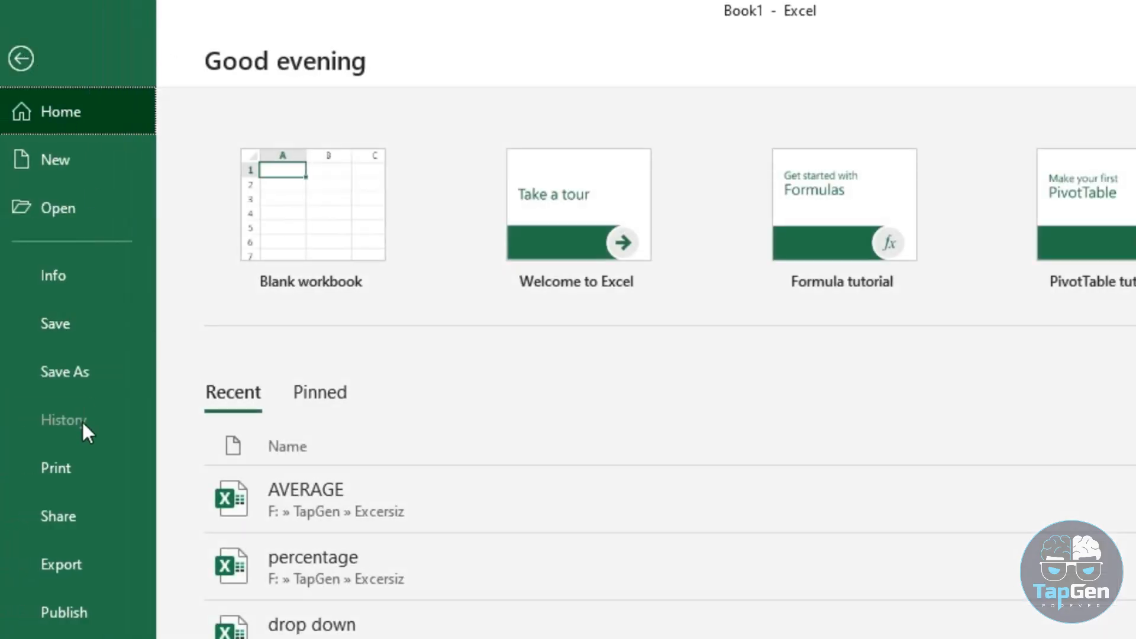
click(82, 454)
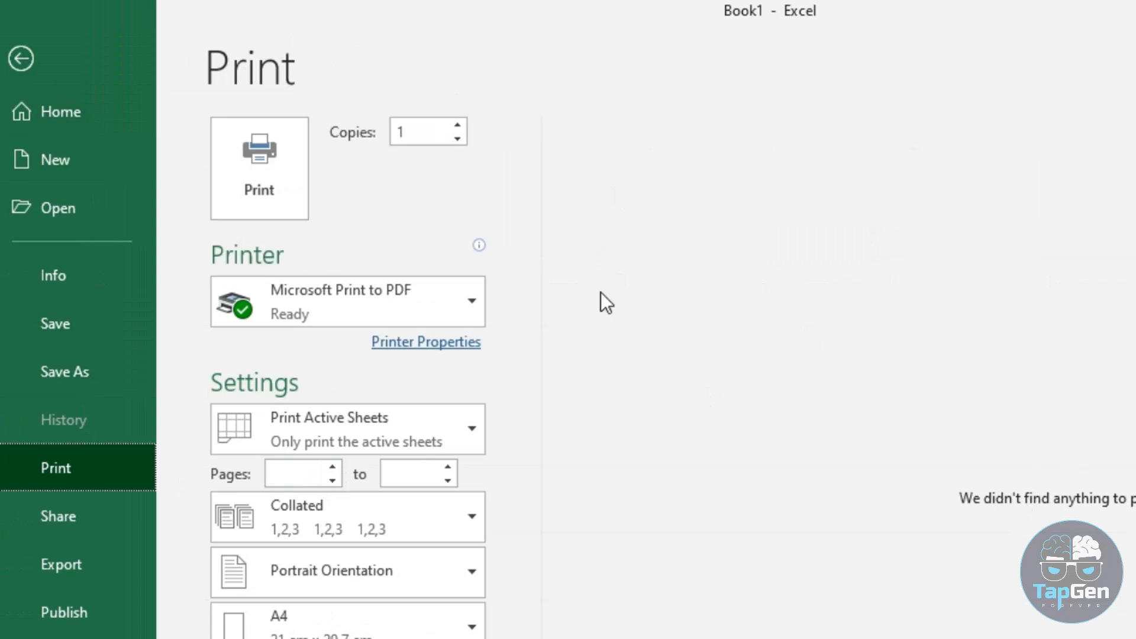
click(39, 49)
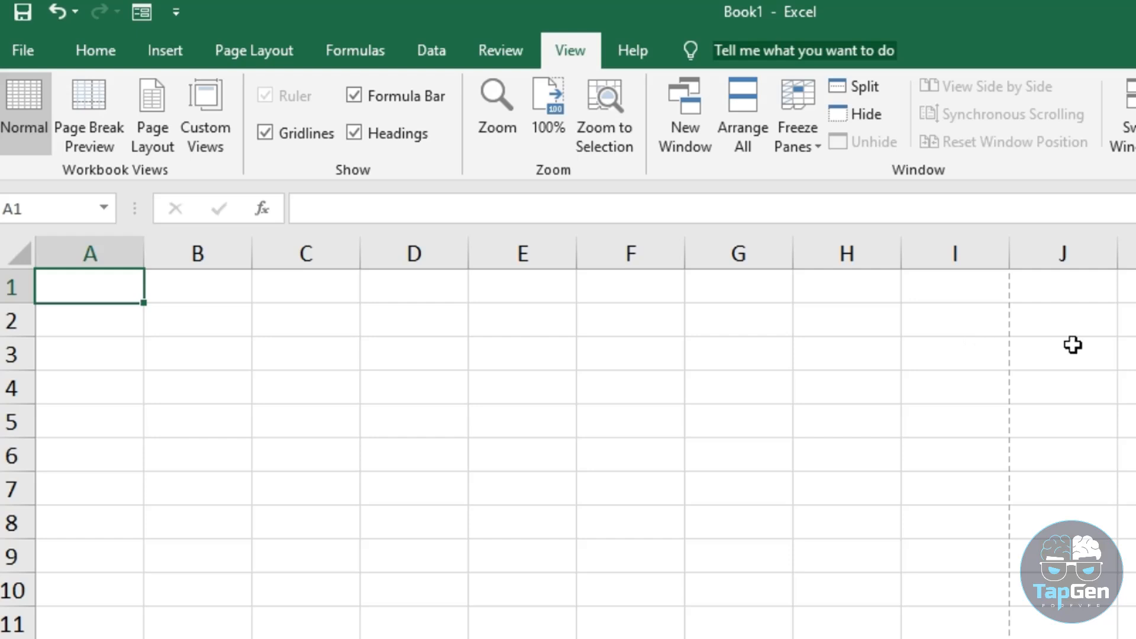
- Widen columns B through G on the new sheet, keeping columns A to F within the first printed page
drag(791, 257, 895, 259)
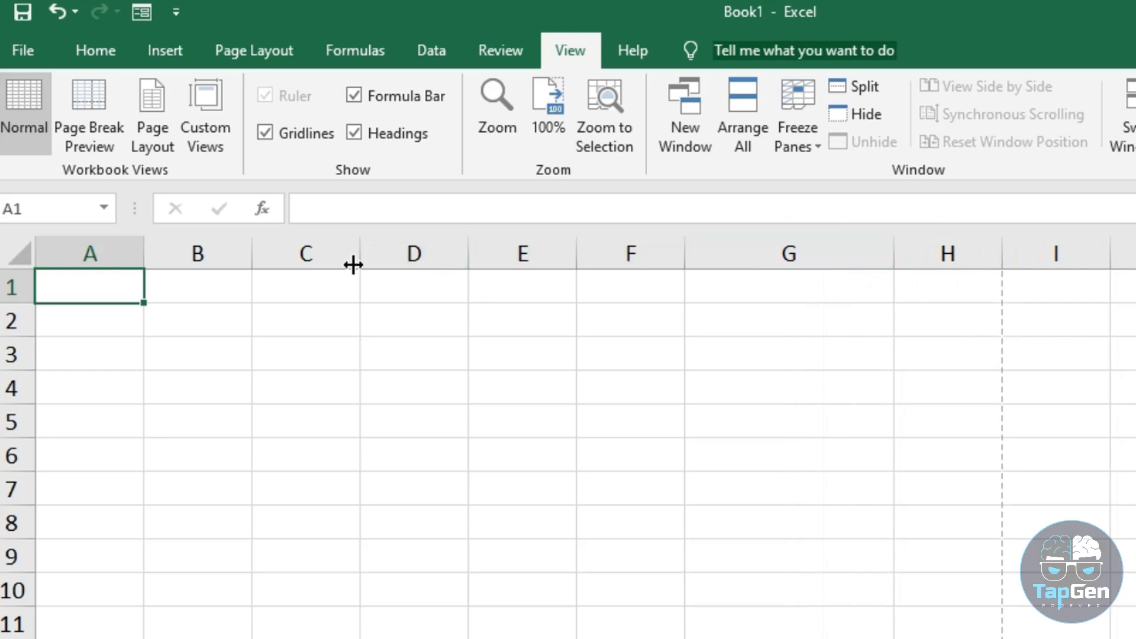
drag(251, 258, 312, 263)
drag(422, 253, 487, 252)
drag(605, 253, 688, 251)
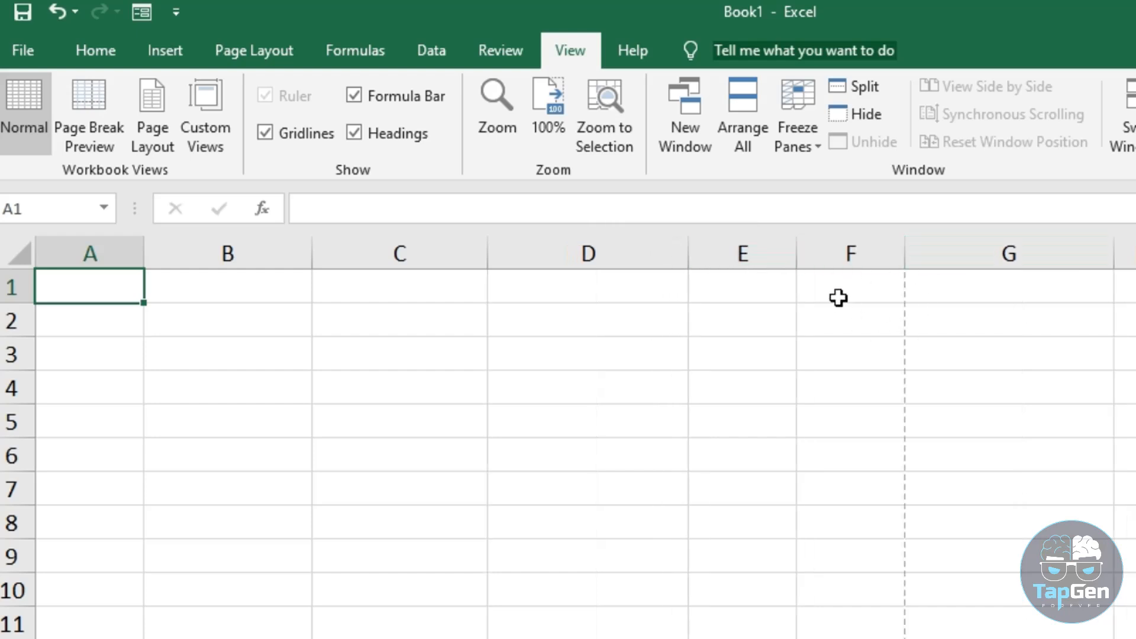
drag(798, 252, 899, 253)
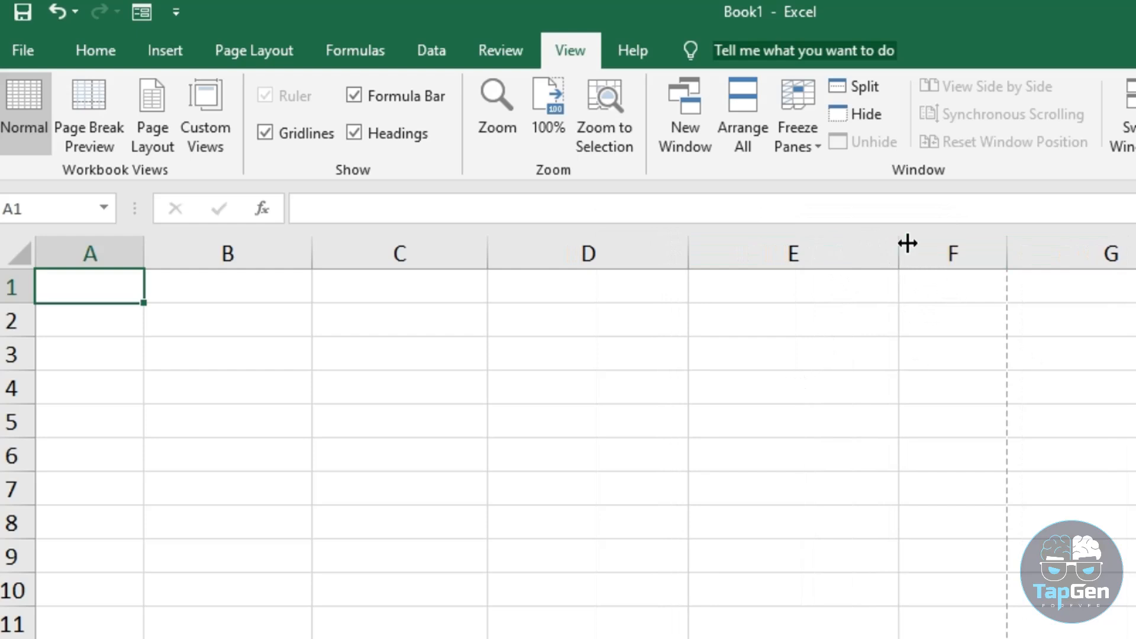
drag(1006, 254, 1038, 256)
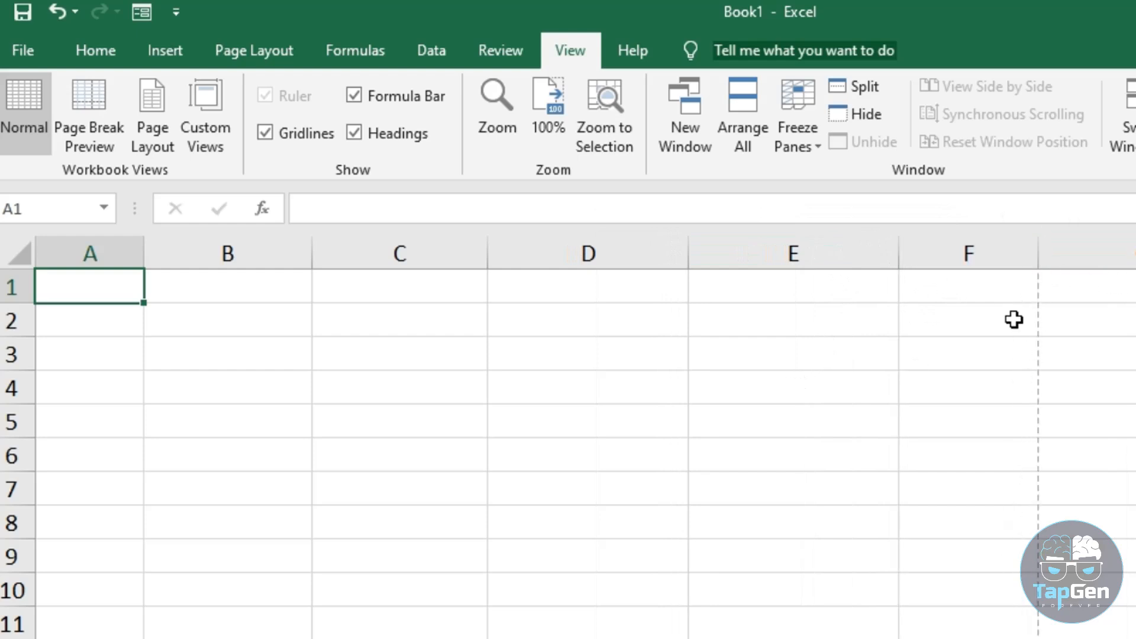
- Fill cells F1:F14, the last column inside the page boundary, with red
drag(993, 293, 994, 638)
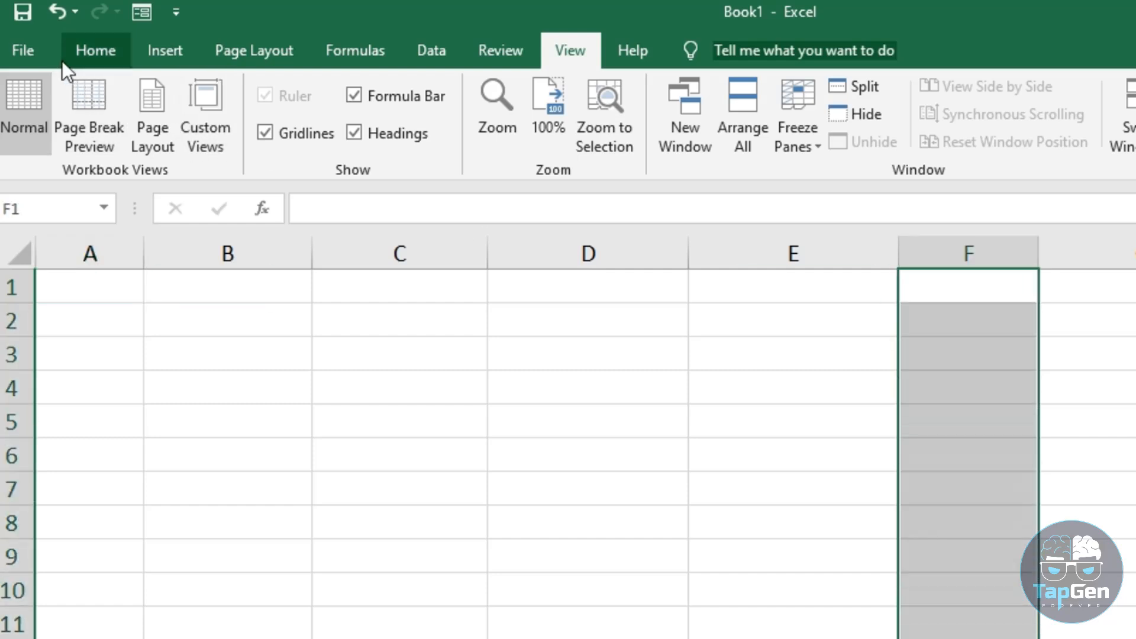
click(31, 51)
click(44, 53)
click(101, 62)
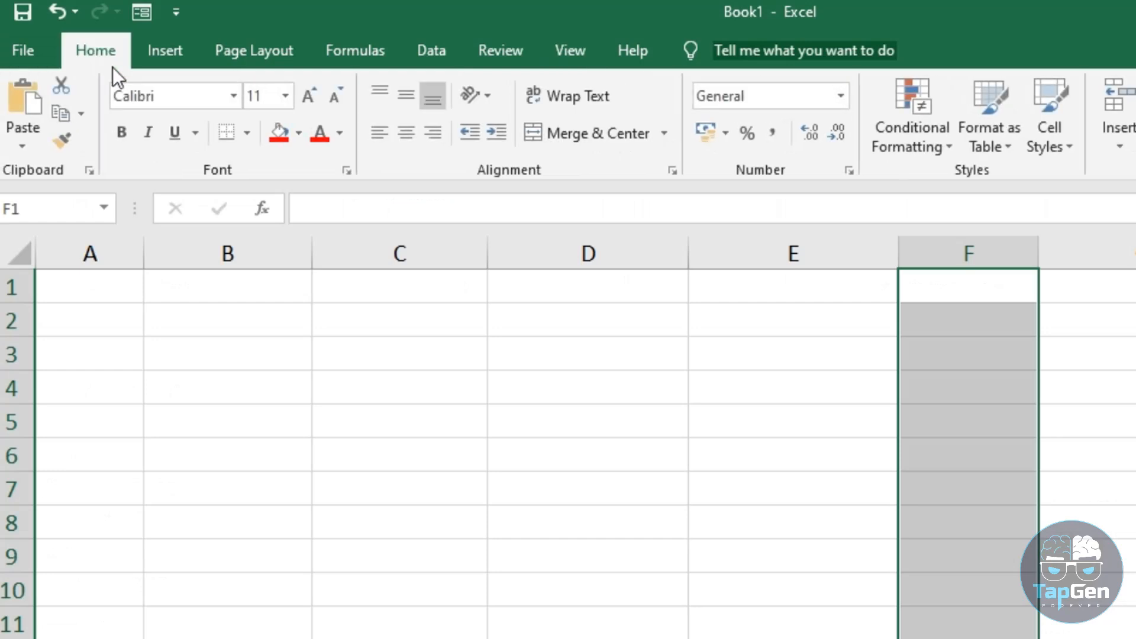
click(283, 131)
- Fill cells G1:G14, the column just outside the page boundary, with yellow
drag(1117, 277, 1125, 638)
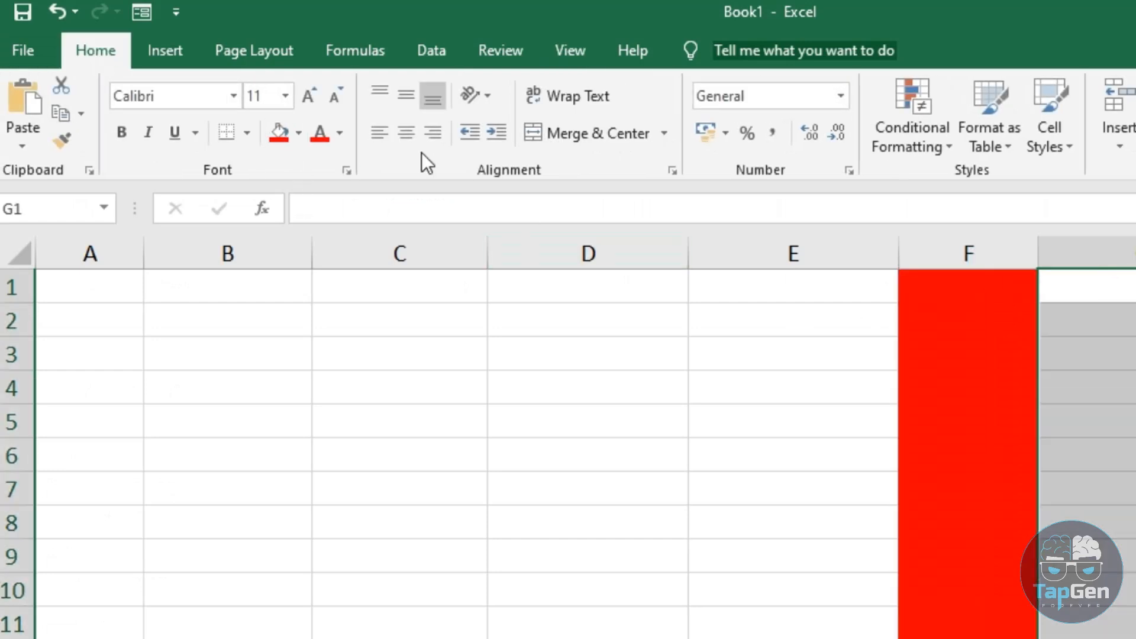
click(299, 133)
click(340, 320)
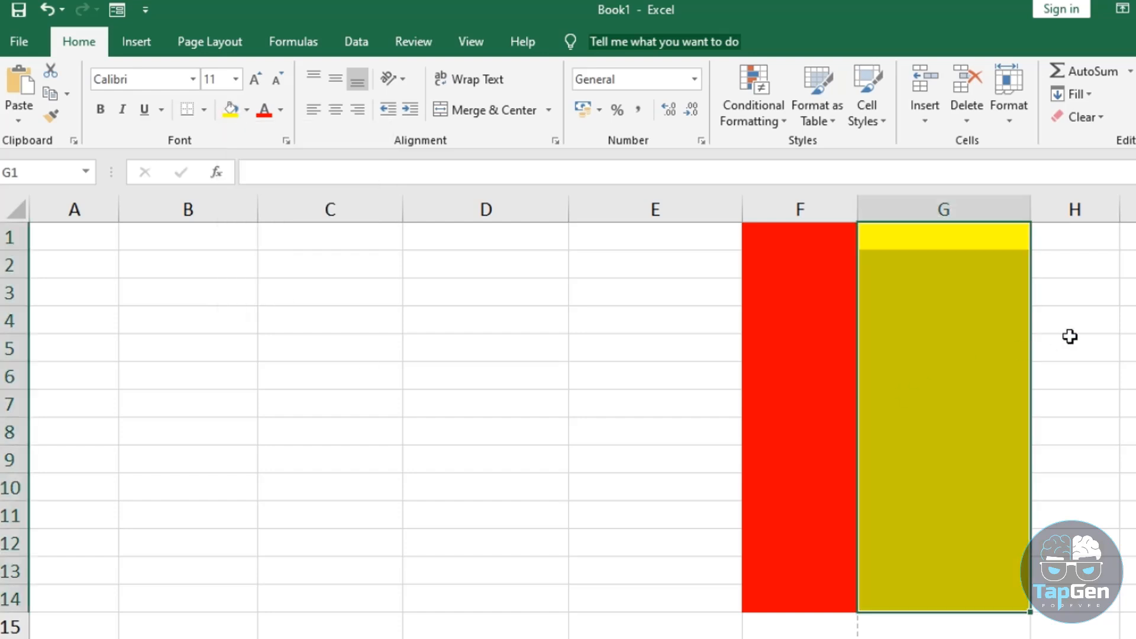
click(1070, 337)
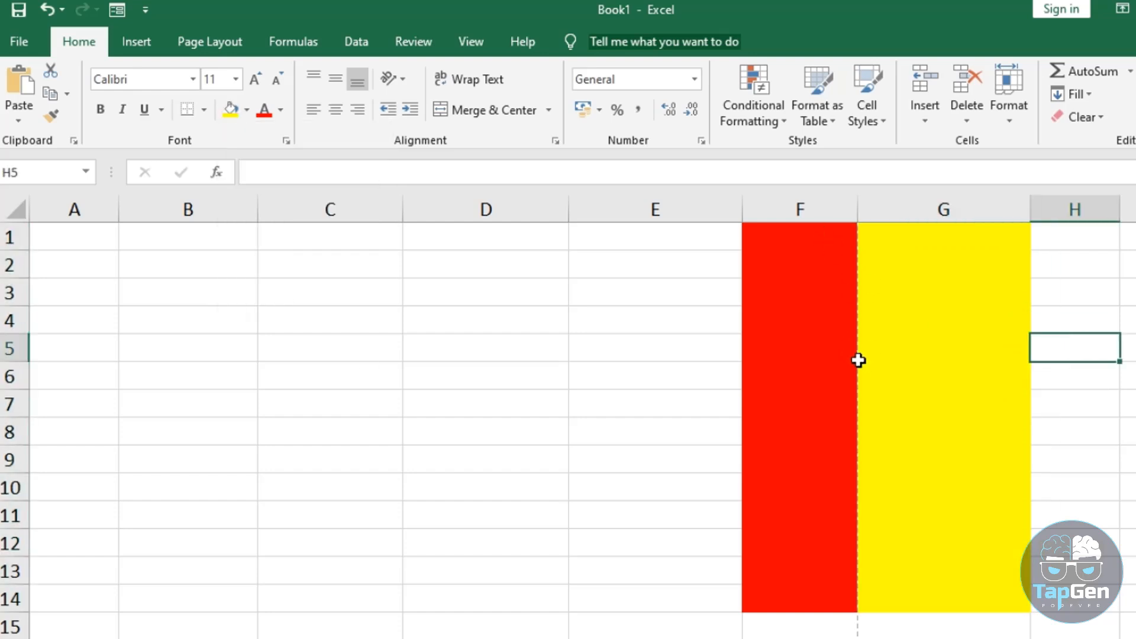
- Check in the print preview which coloured column falls on the first page, and return to the sheet
click(20, 41)
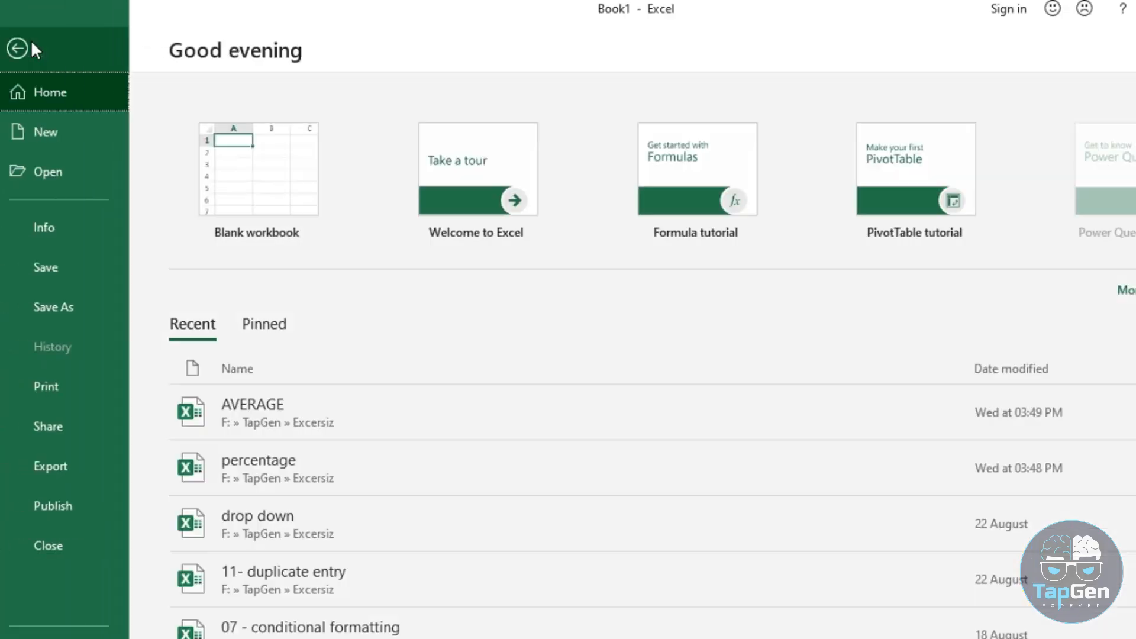
click(94, 386)
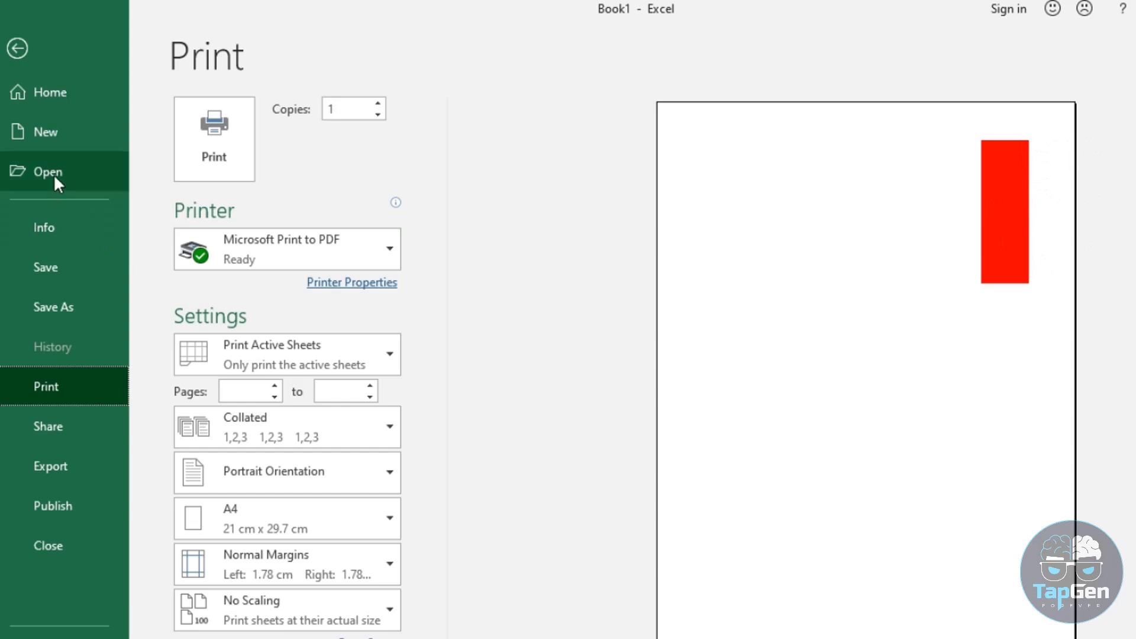
click(47, 59)
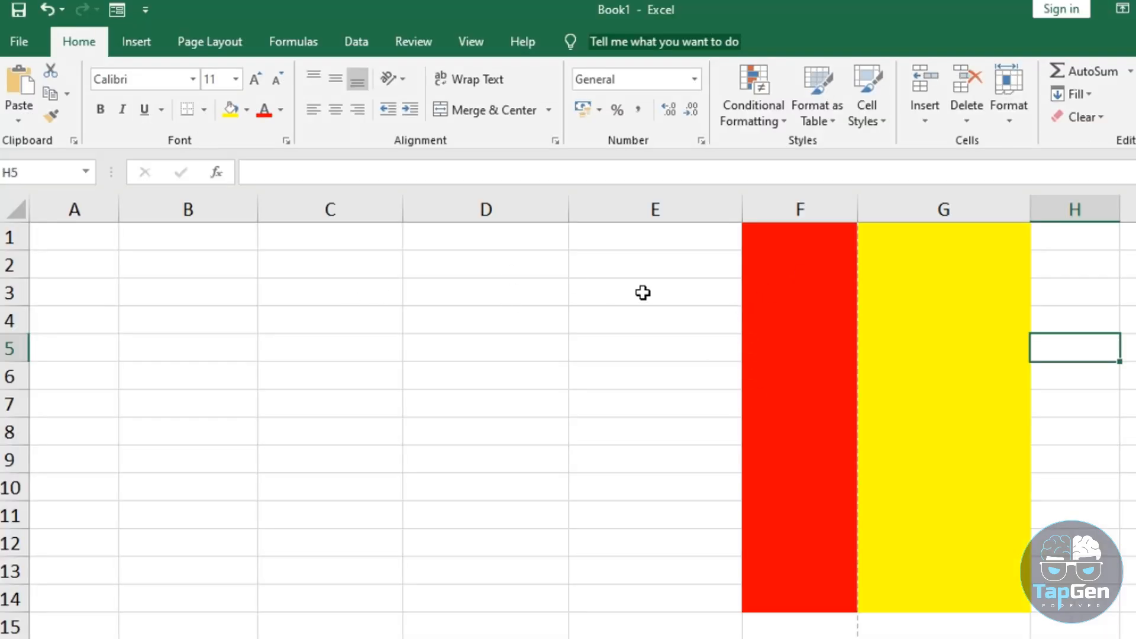
- Remove the red fill from cells F1:F14
drag(794, 261, 836, 568)
drag(799, 233, 812, 610)
click(245, 116)
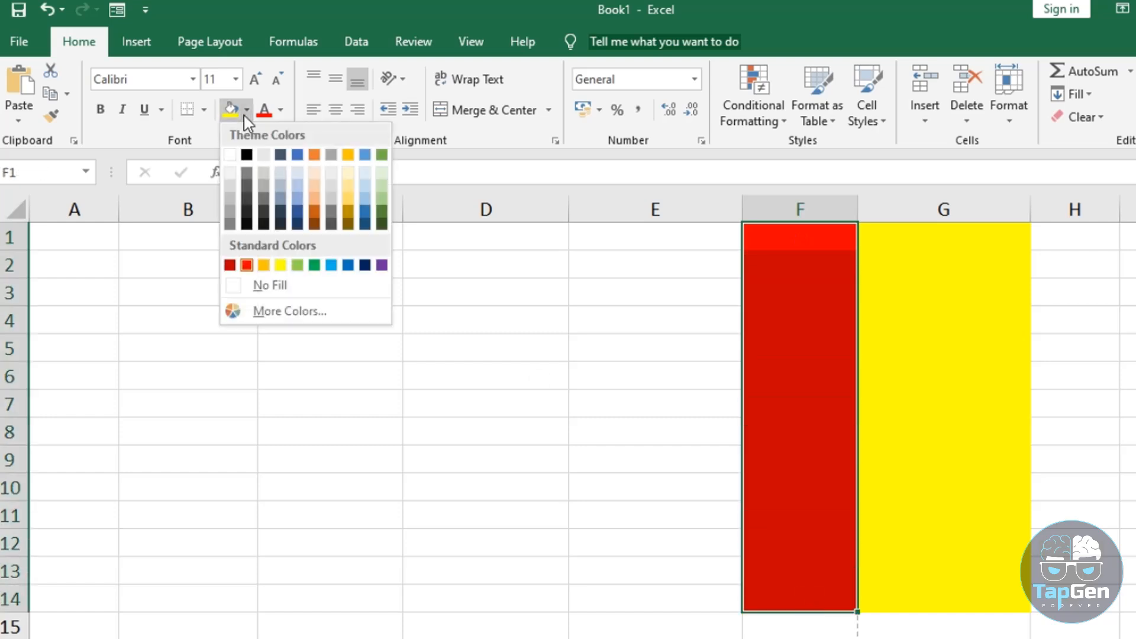
click(266, 286)
click(270, 293)
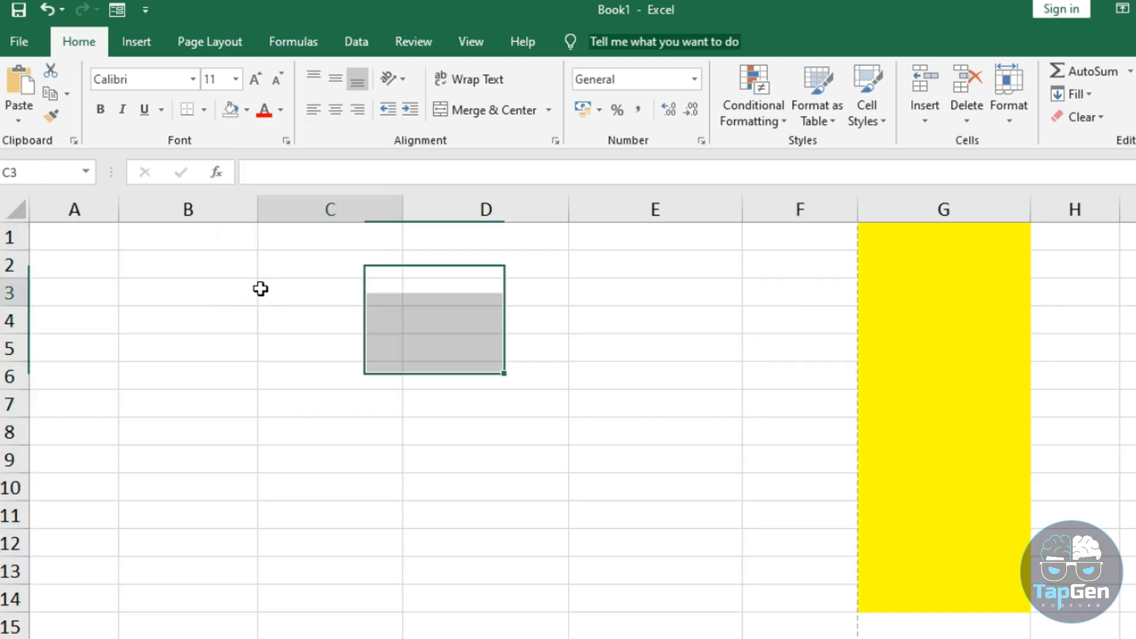
- Merge and center cells A1:F4 and fill the merged cell with light gold
drag(87, 236, 766, 318)
click(473, 108)
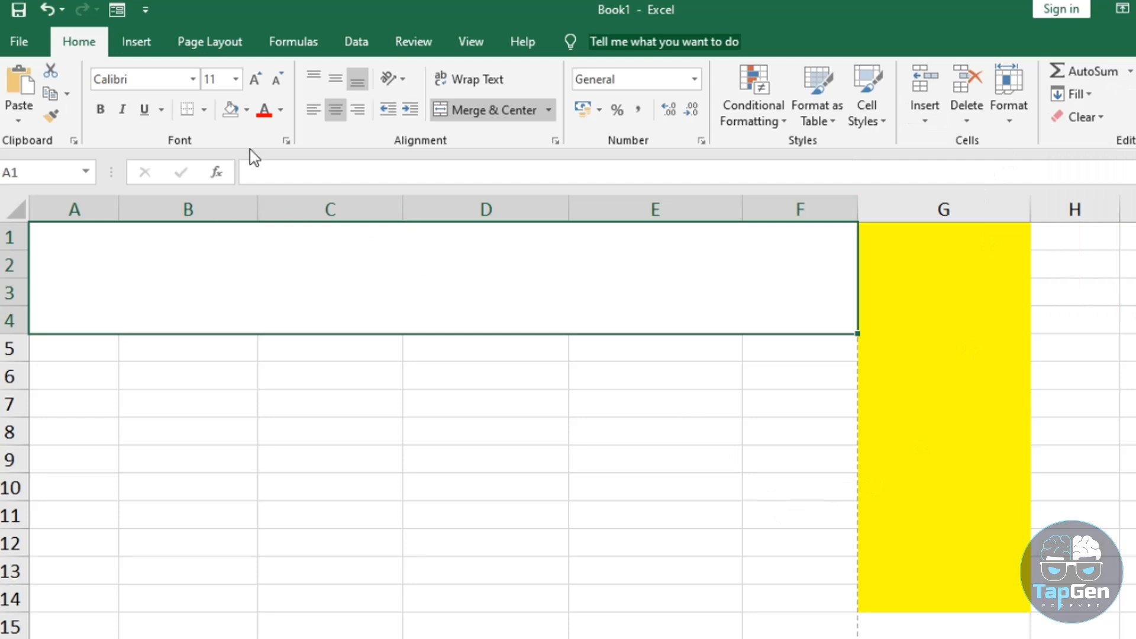
click(246, 110)
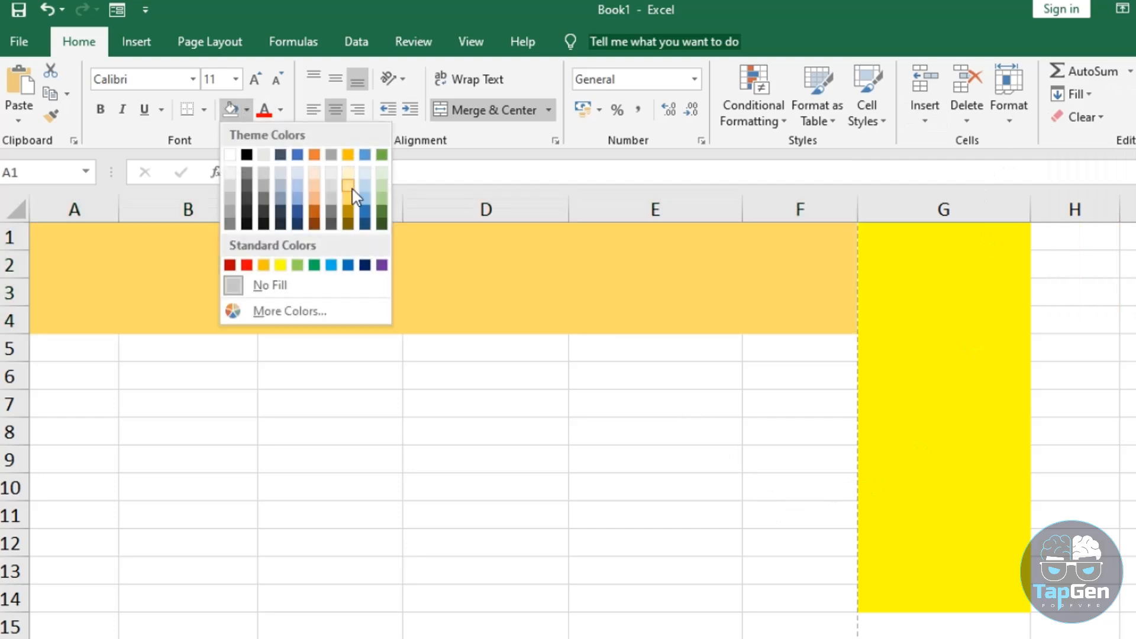
click(349, 186)
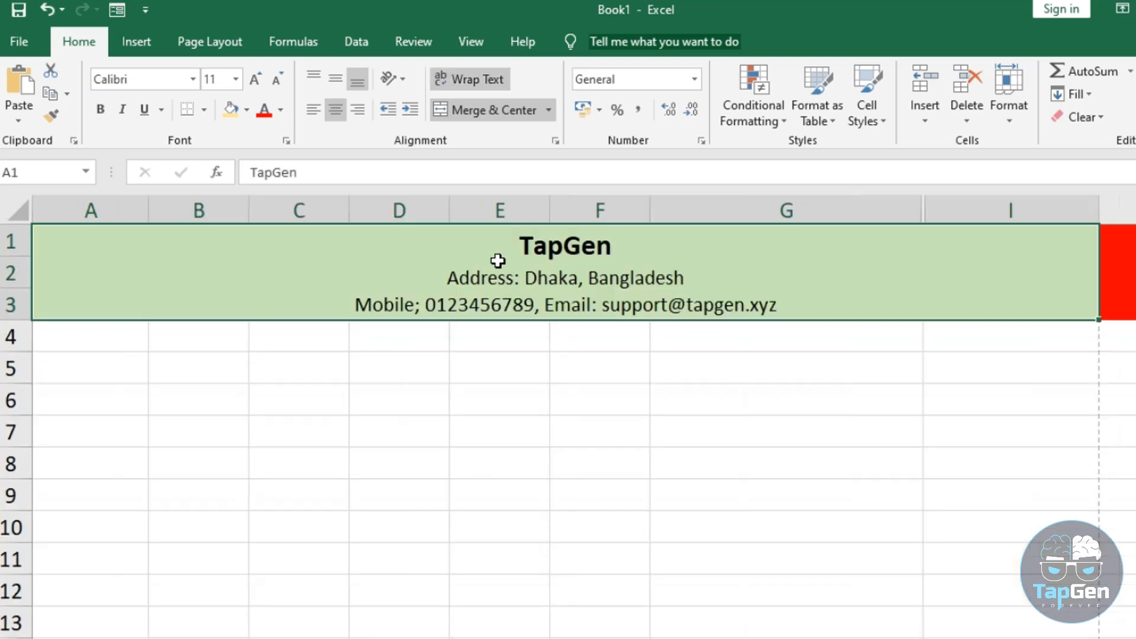
click(516, 425)
click(564, 258)
key(ctrl+c)
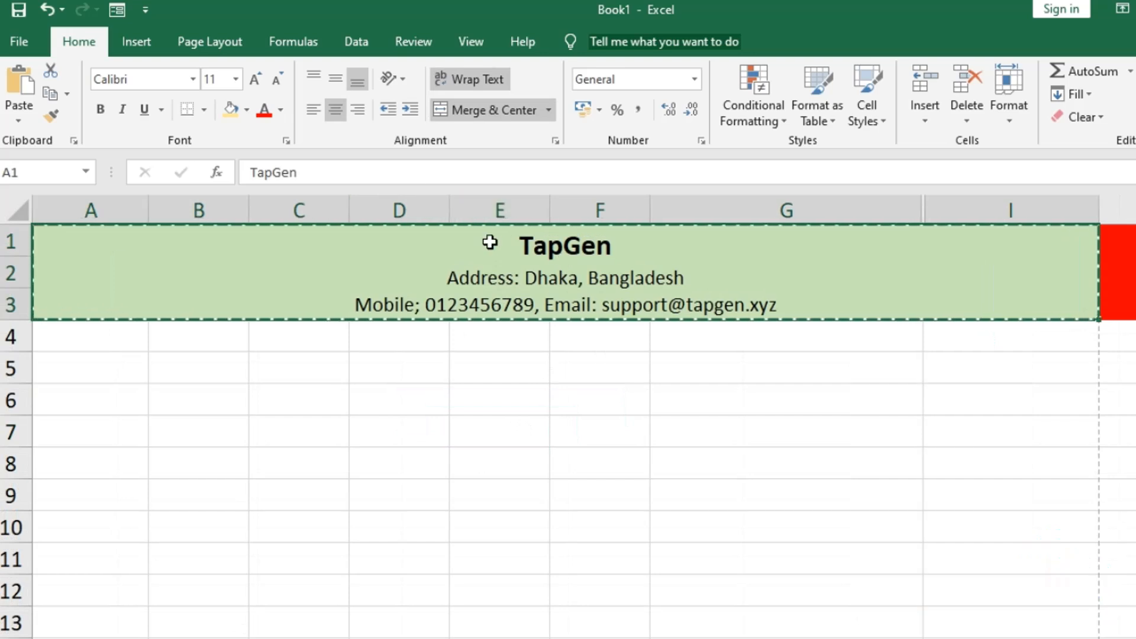
key(ctrl+v)
key(ctrl+z)
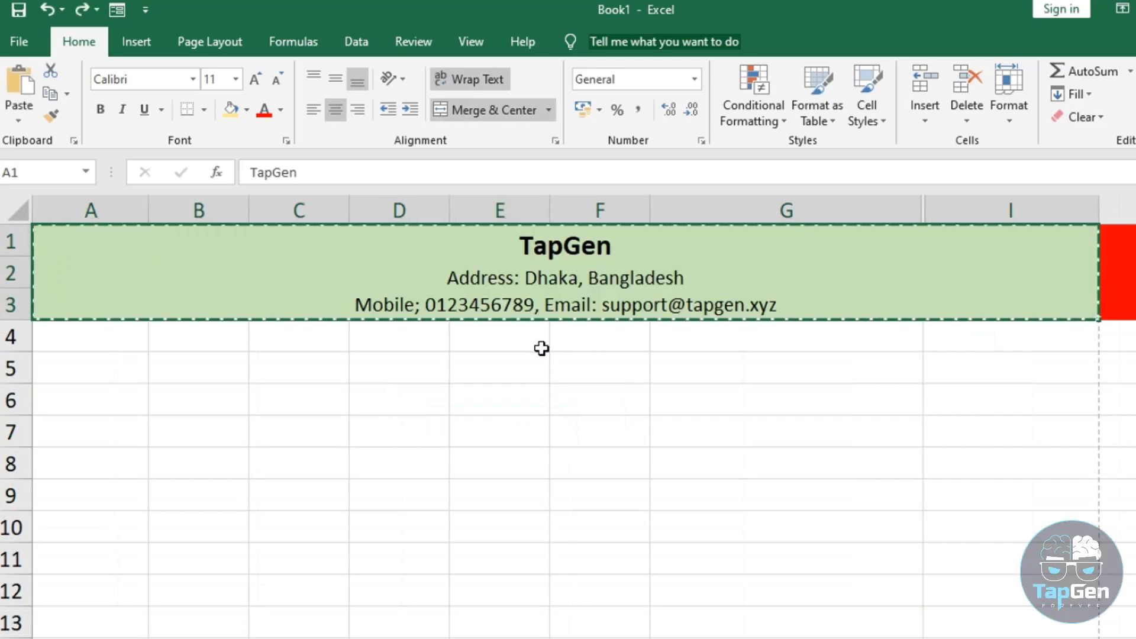
click(538, 358)
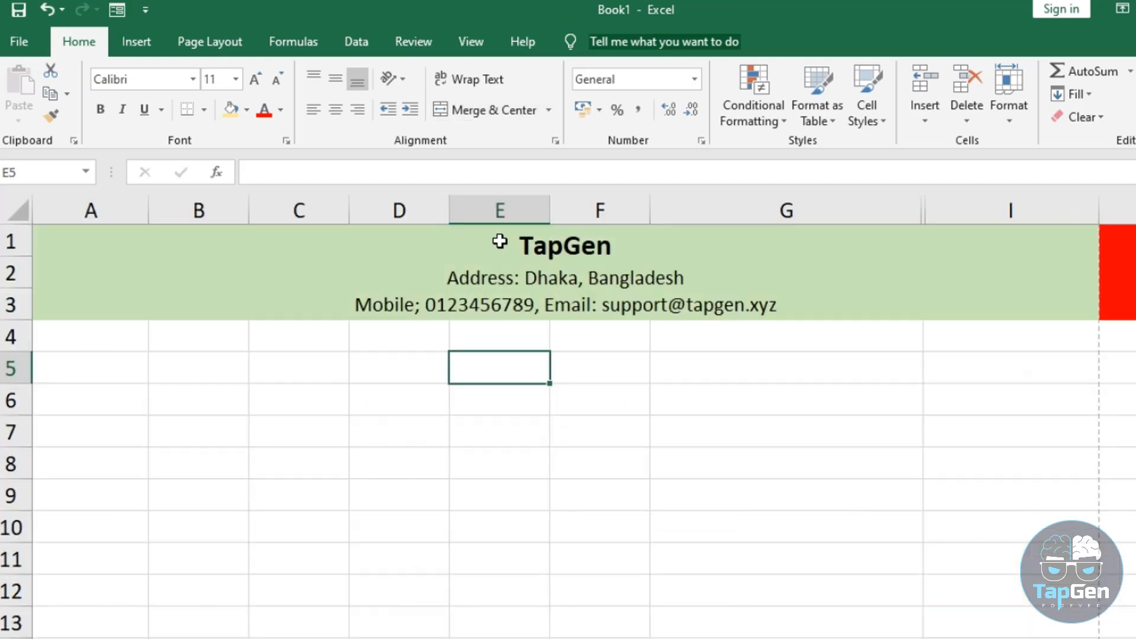
- Copy the company name, address and contact text from Sheet1's header cell into the merged cell A1:F4 on Sheet2
click(547, 260)
double_click(547, 263)
drag(500, 254, 826, 300)
key(ctrl+c)
click(794, 298)
click(743, 422)
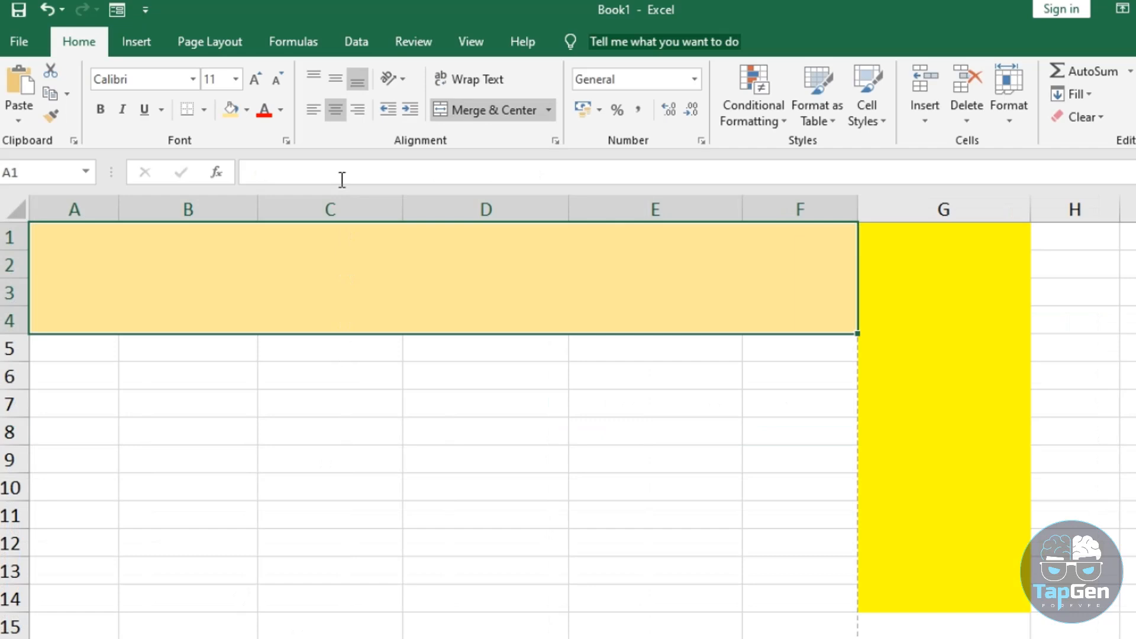
click(342, 179)
key(ctrl+v)
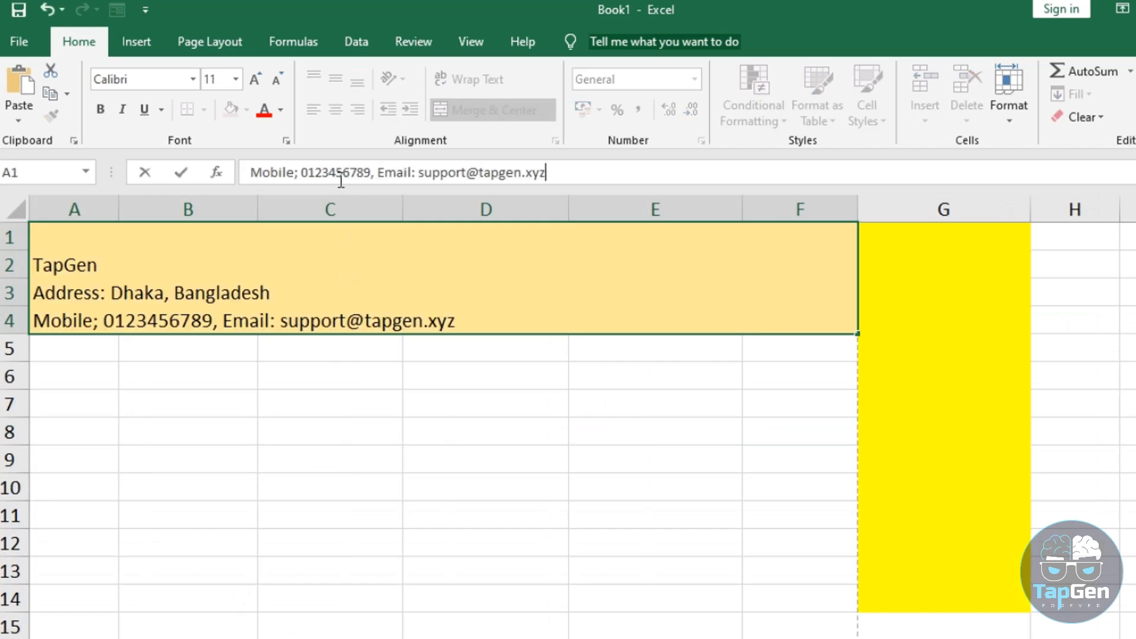
key(Return)
- Make the company name TapGen in the merged header bold and enlarge its font by five size increments
click(439, 263)
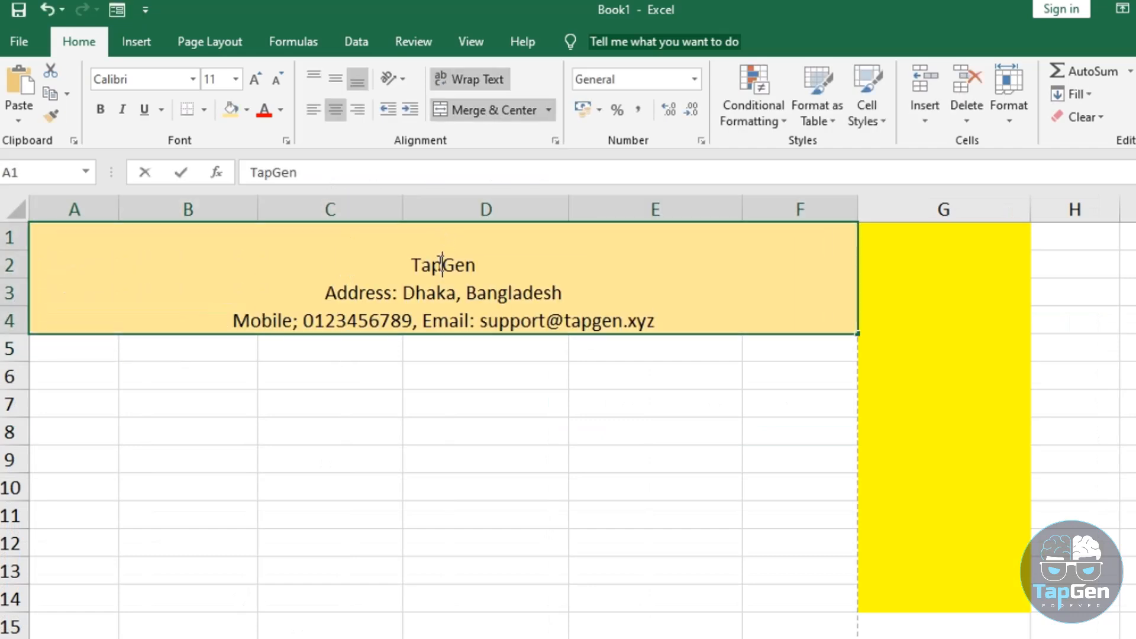
double_click(439, 263)
double_click(437, 264)
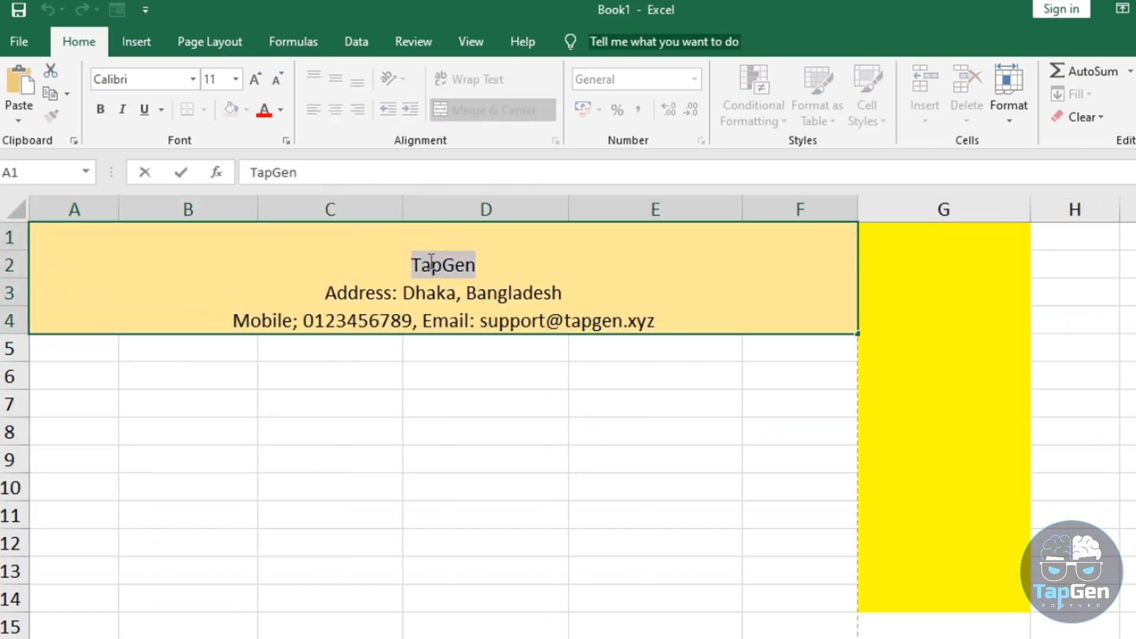
click(103, 107)
click(253, 89)
click(254, 88)
click(254, 89)
click(254, 89)
click(254, 89)
click(454, 500)
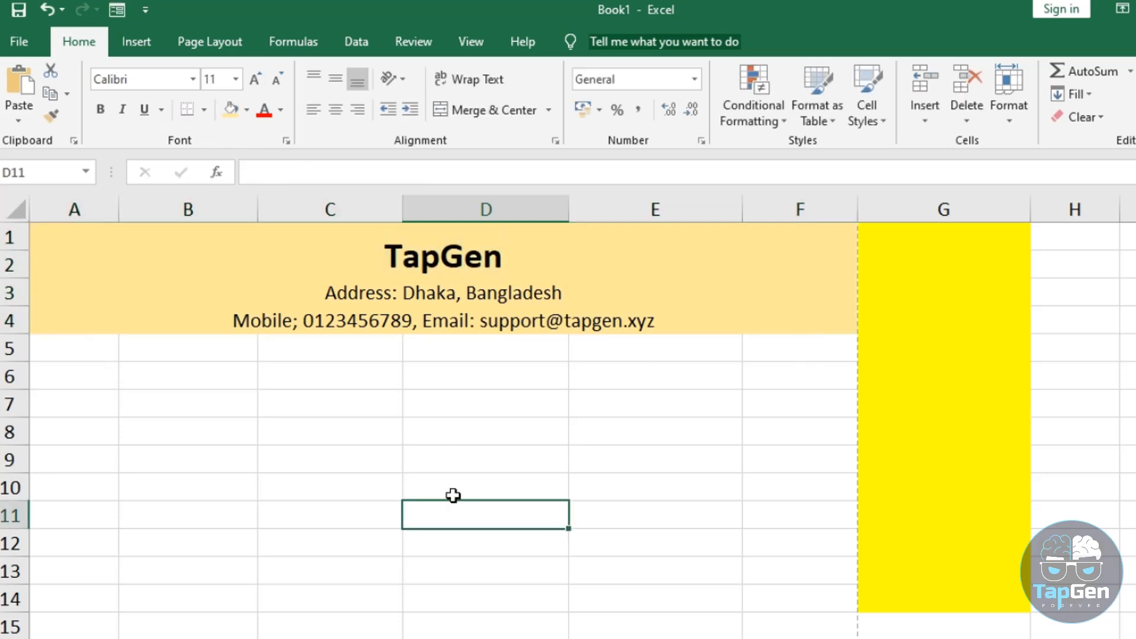
- Check the finished gold header in Sheet2's print preview
click(23, 40)
click(47, 386)
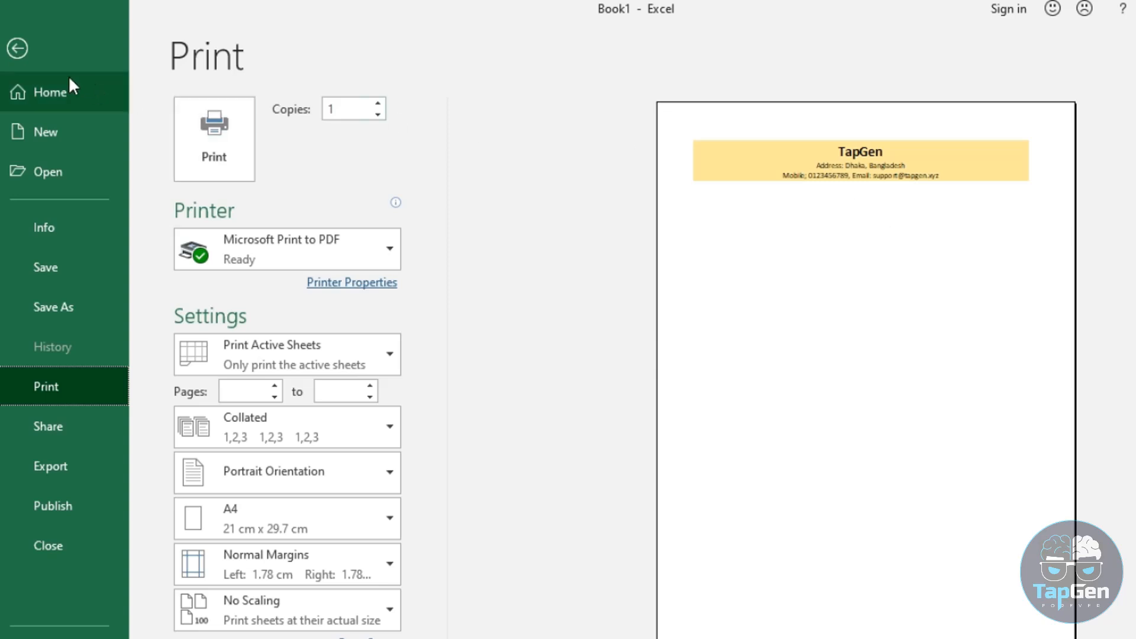
- Review the header's width against the page in the print preview and return to the worksheet
click(18, 49)
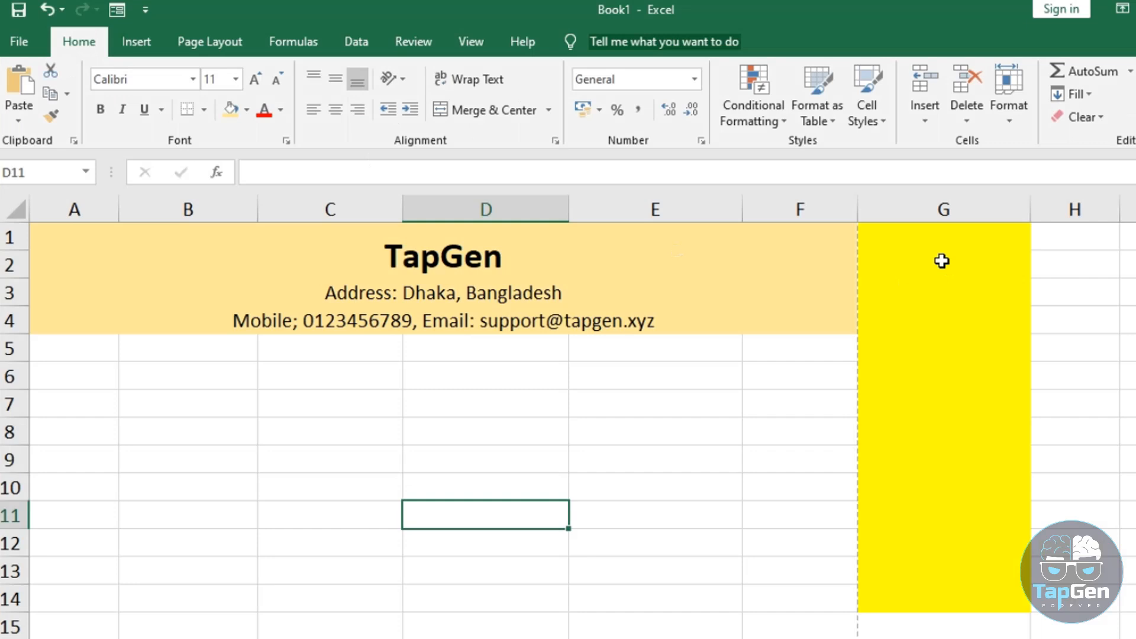
click(27, 42)
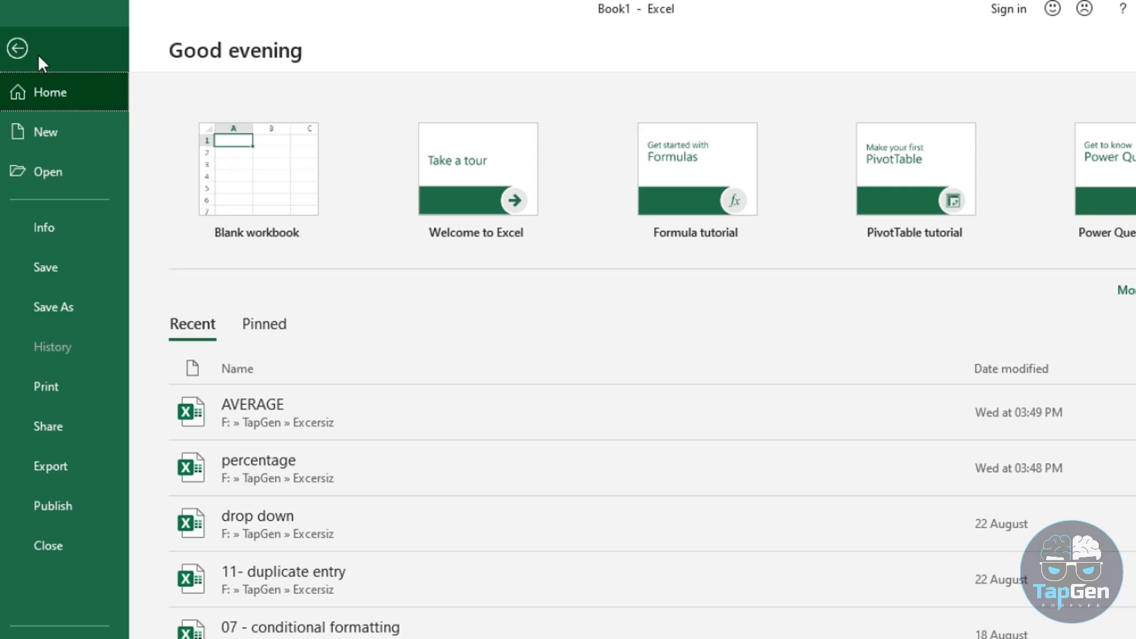
click(48, 385)
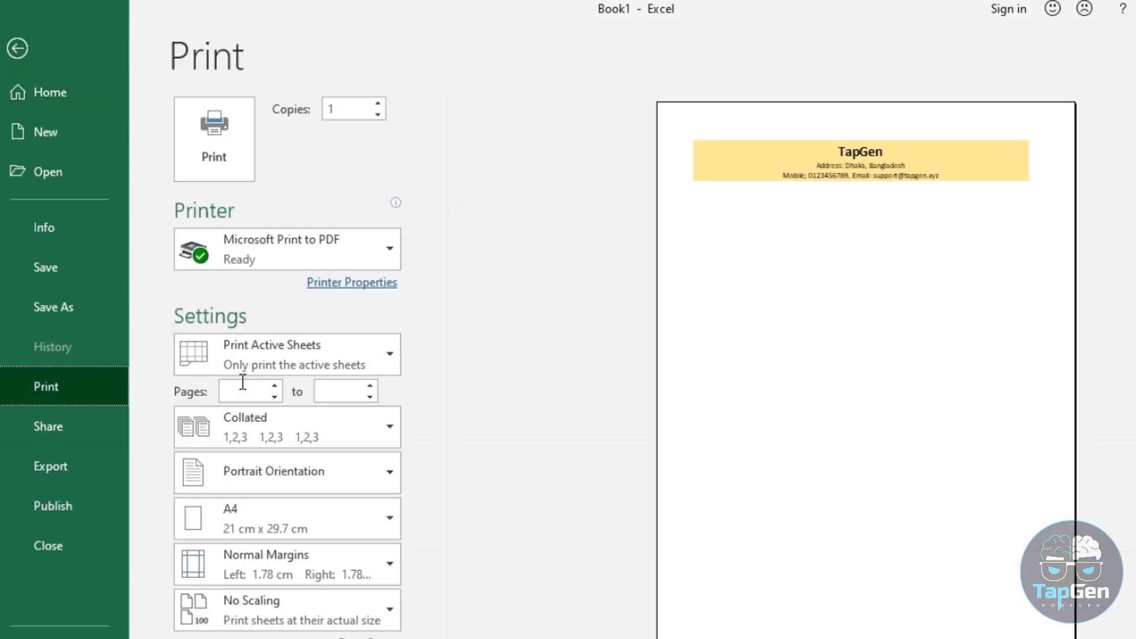
click(672, 146)
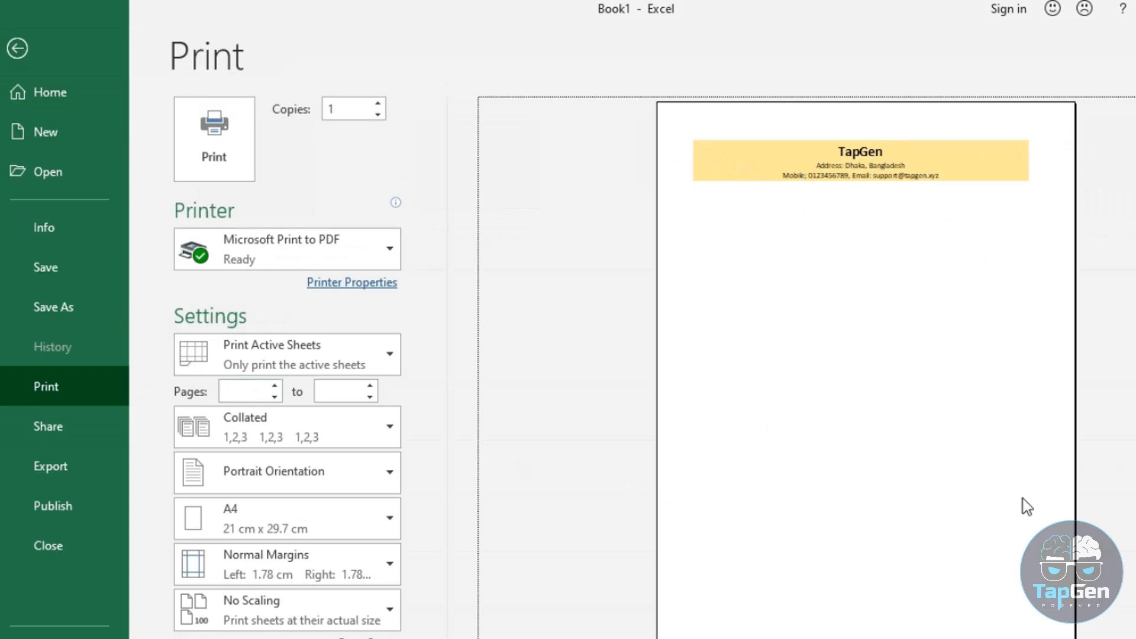
click(79, 94)
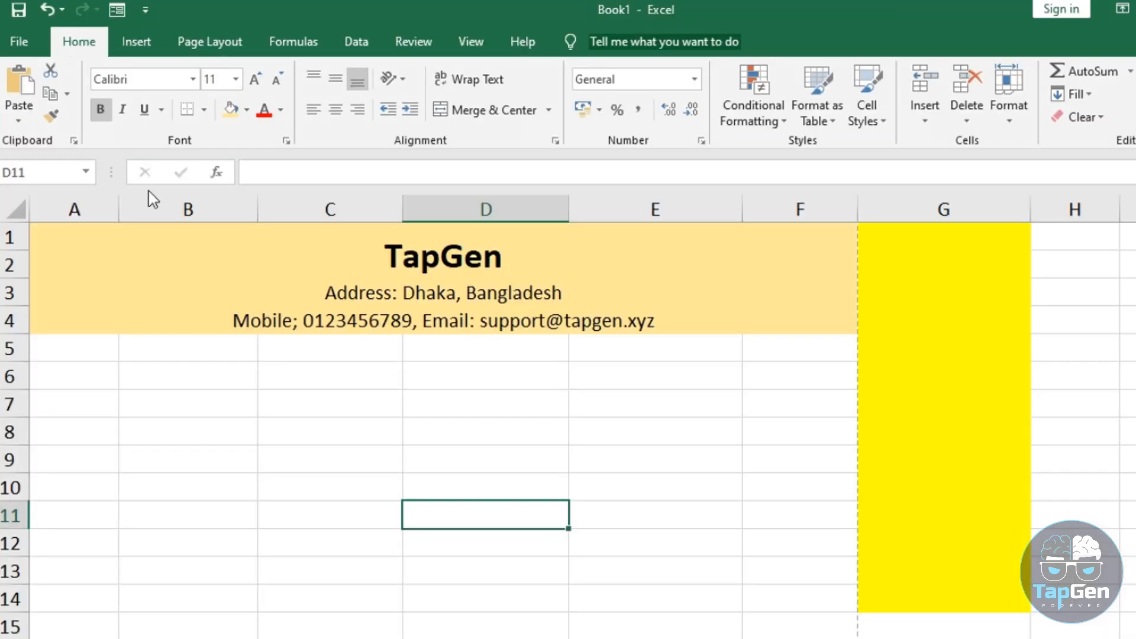
click(98, 367)
click(102, 358)
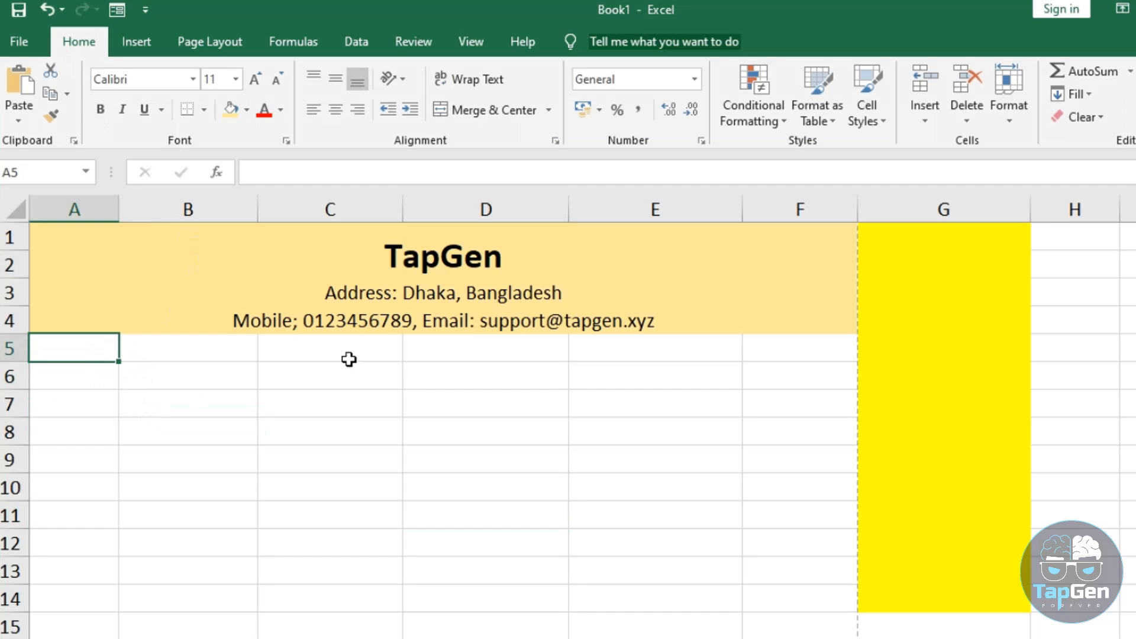
drag(332, 350, 494, 406)
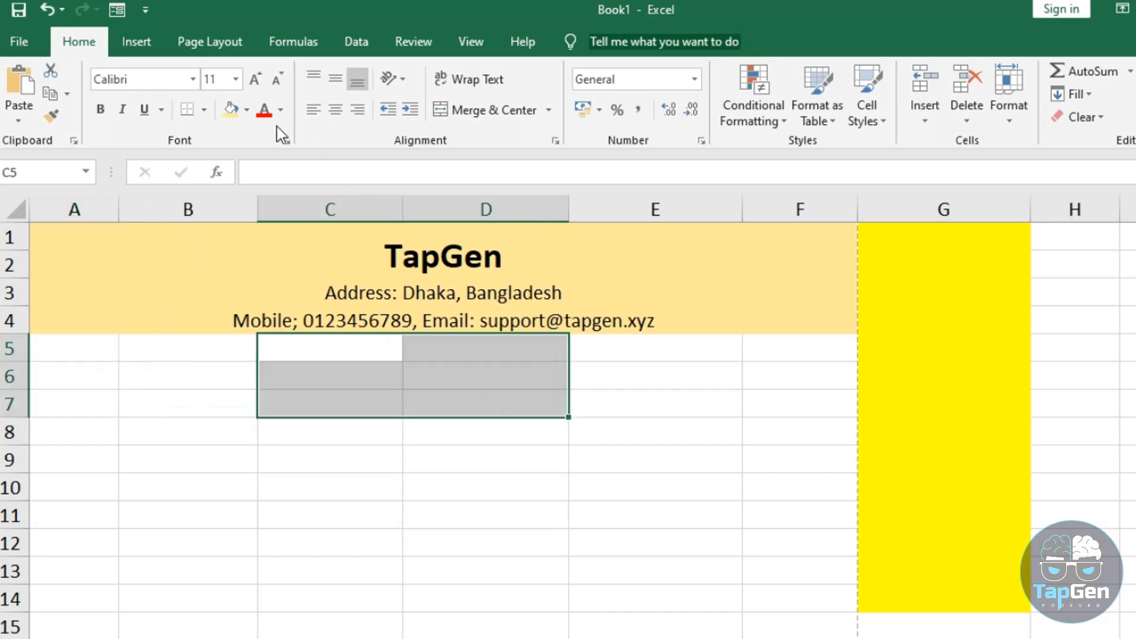
click(191, 453)
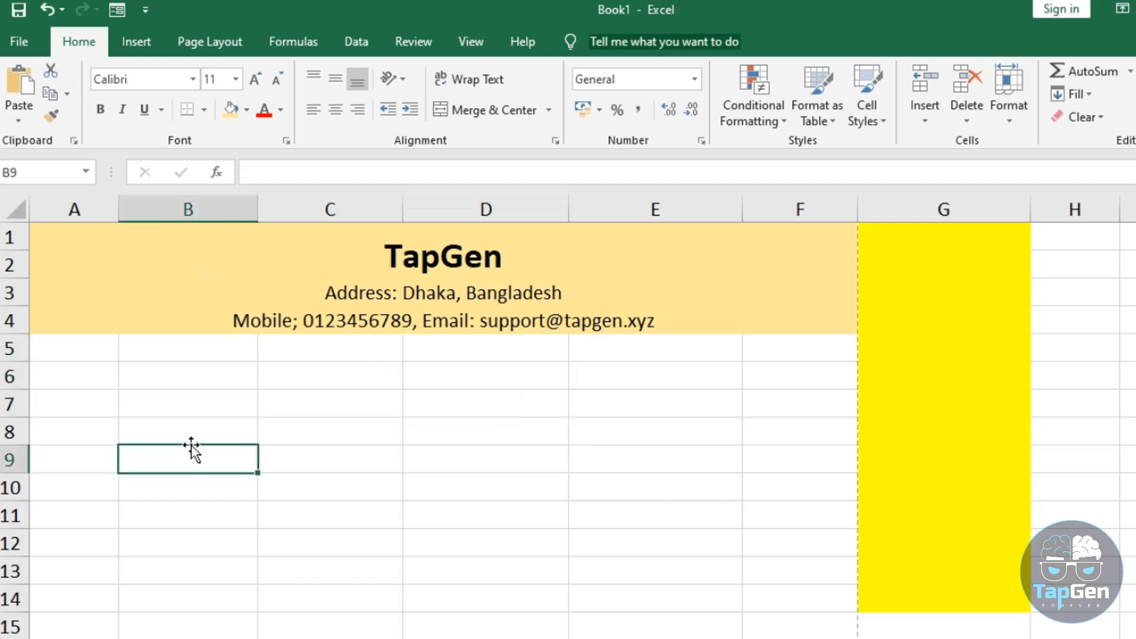
- Enter the column headings SL, Name, Mobile and Address in cells A6 to D6
click(88, 377)
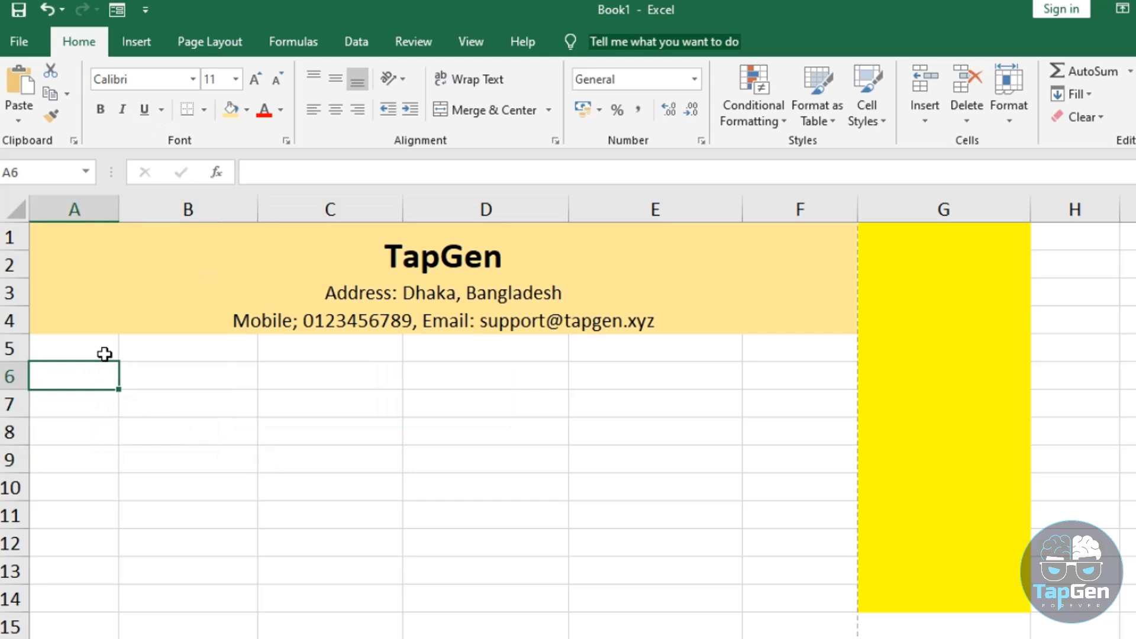
text(SL)
key(Tab)
text(Nam)
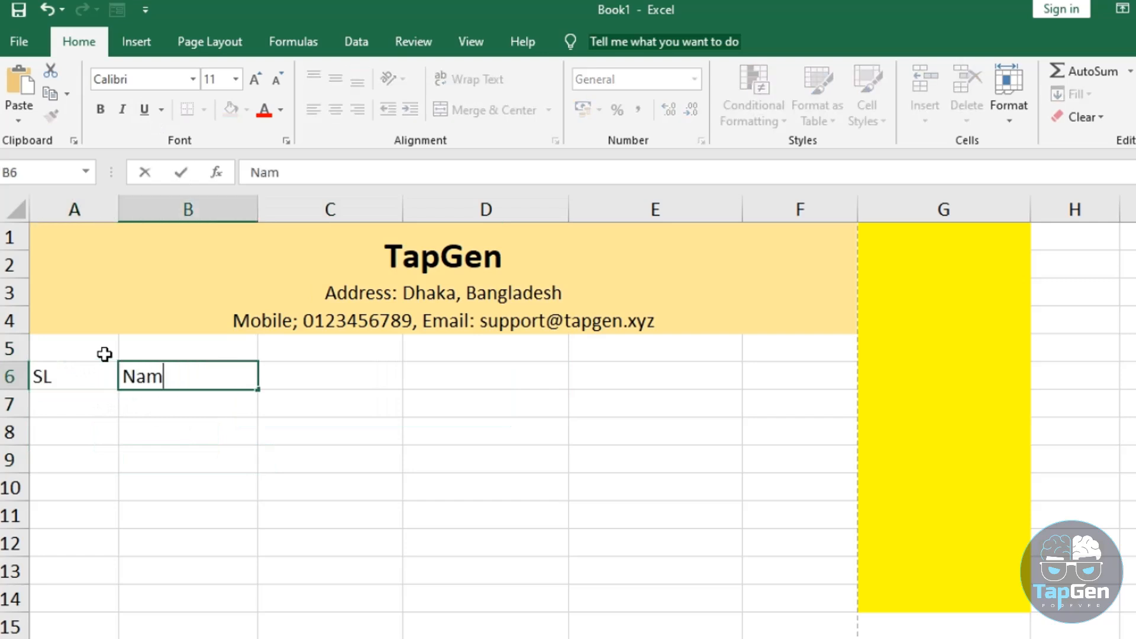
text(e)
key(Tab)
text(Mobile)
key(Tab)
text(Address)
key(Tab)
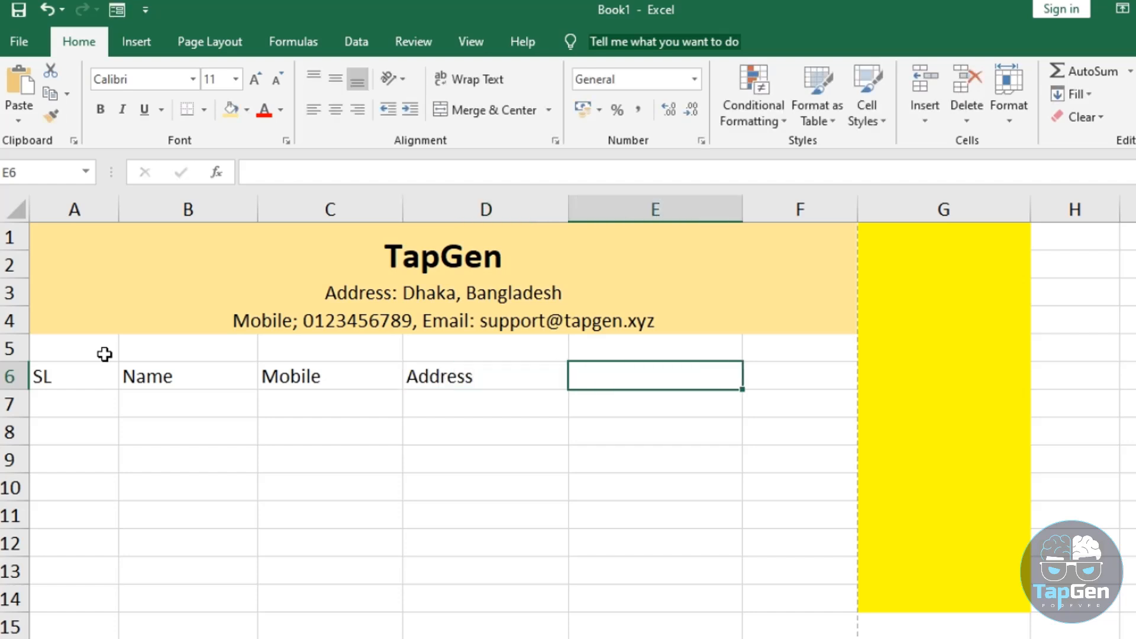
- Add the column headings Due Balance in E6 and Date in F6
text(D)
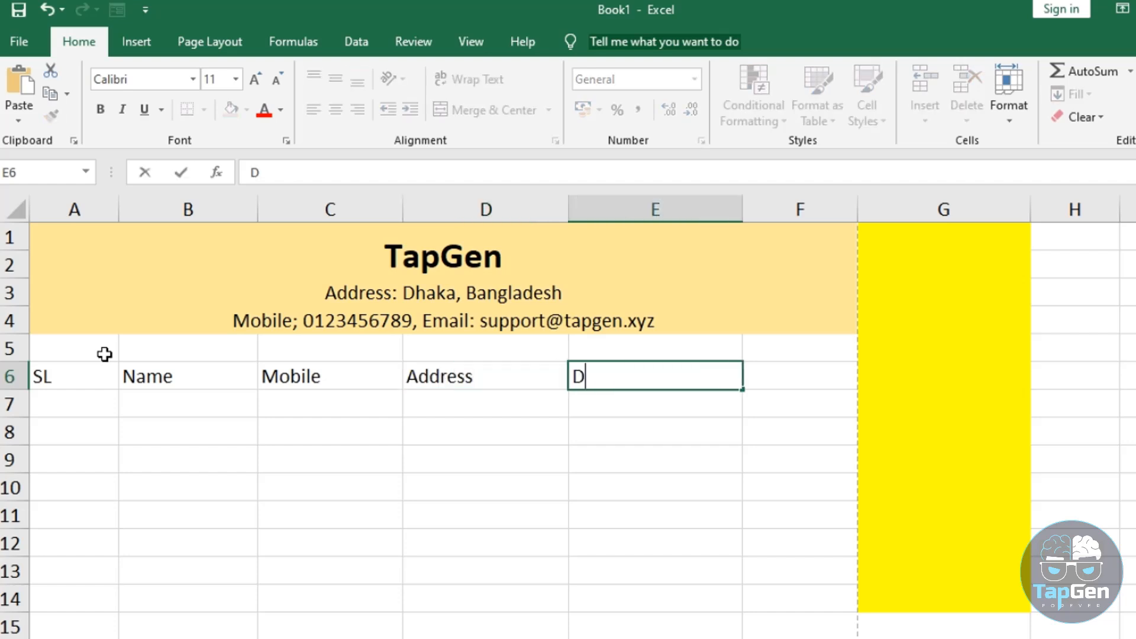
text(ue Ba)
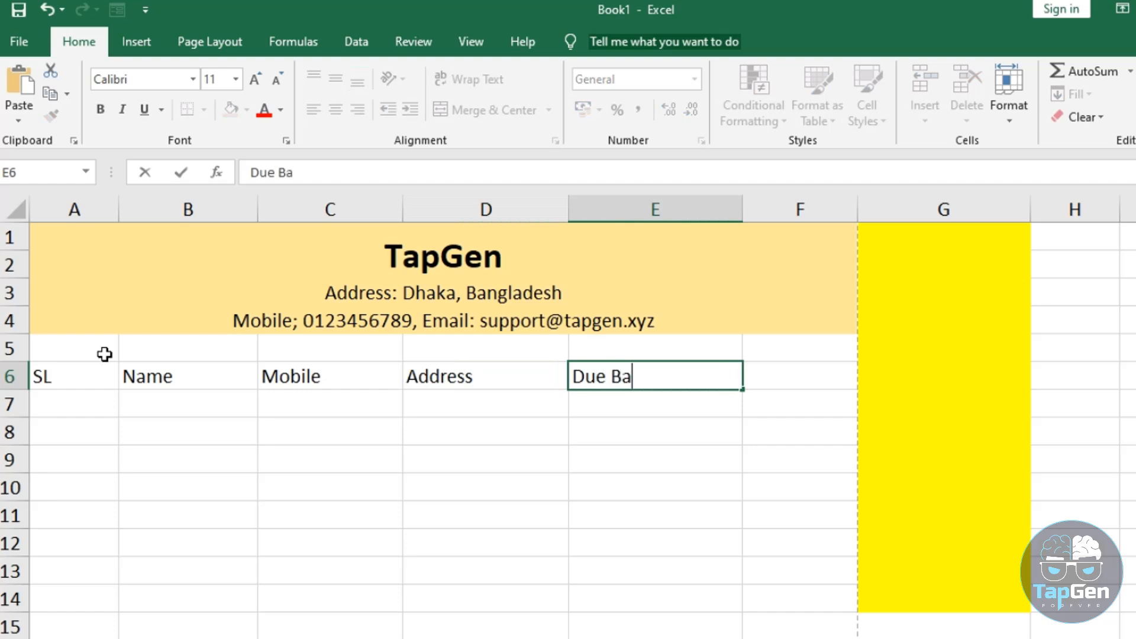
text(lance)
click(770, 422)
click(780, 377)
text(Date)
click(648, 488)
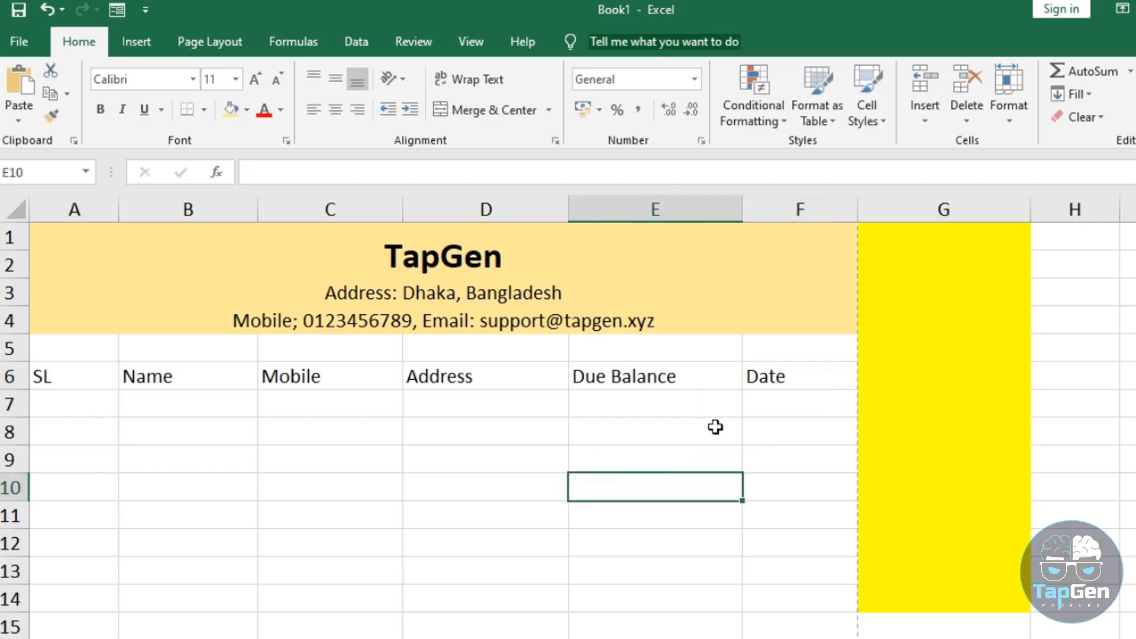
- Fill the column heading row A6:F6 with light gray
drag(797, 370, 82, 375)
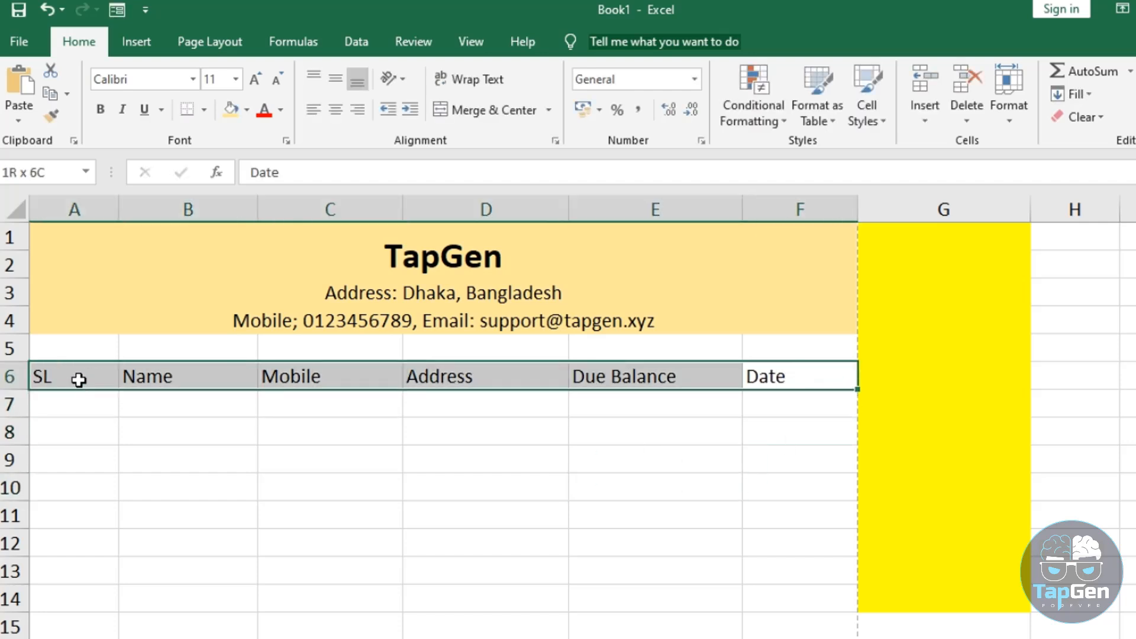
click(247, 109)
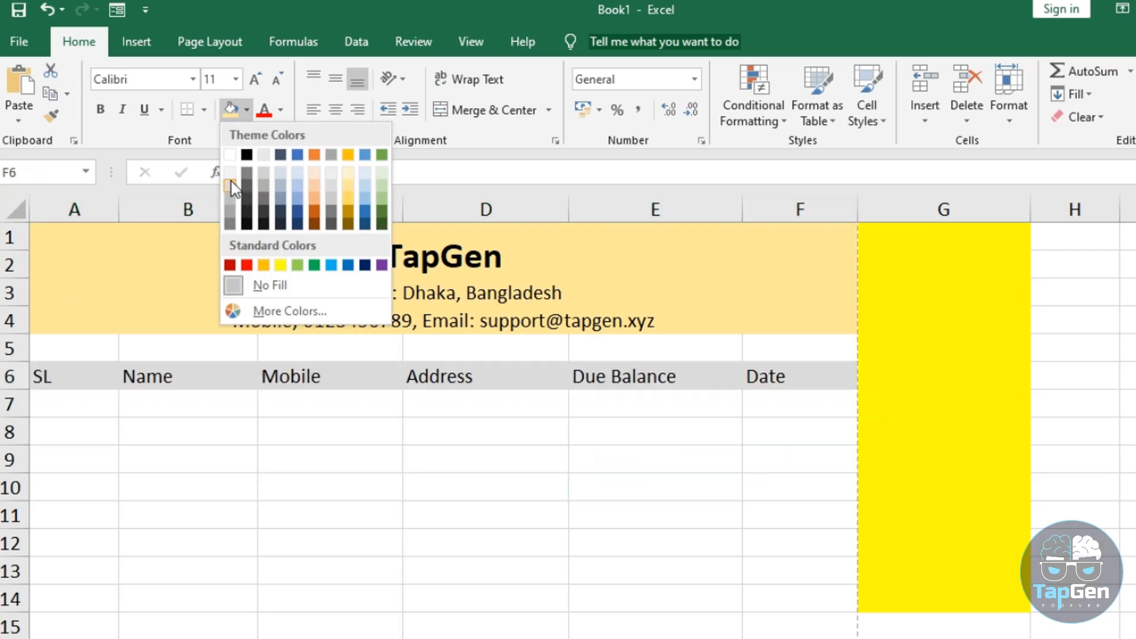
click(231, 185)
click(246, 418)
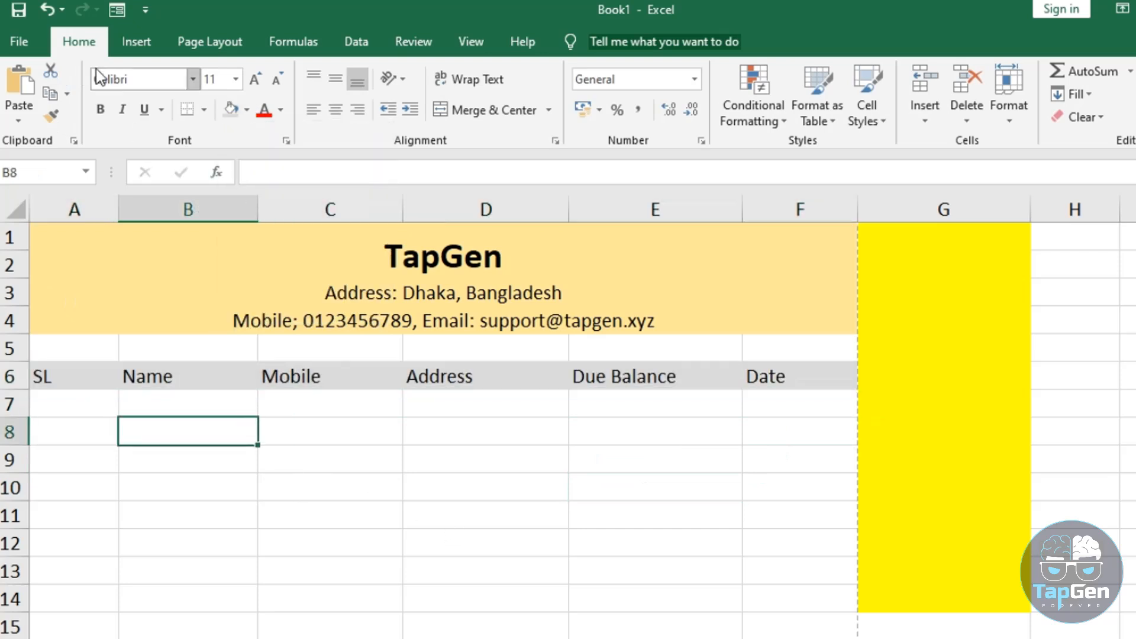
- Check the heading row's alignment with the gold header in the print preview and return to the worksheet
click(27, 38)
click(79, 395)
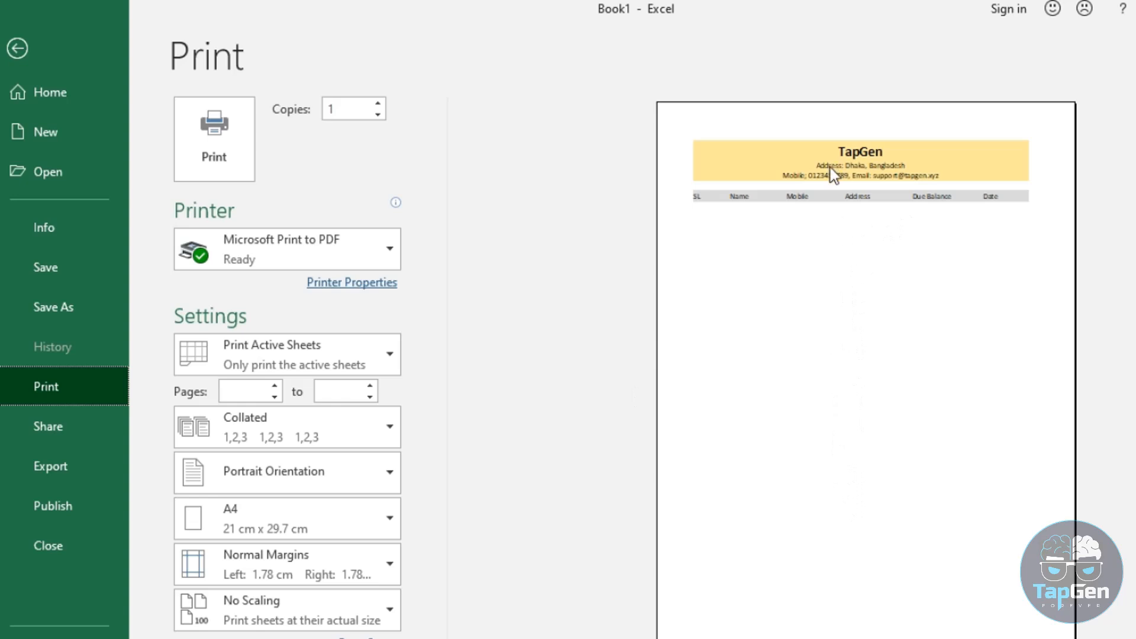
click(17, 48)
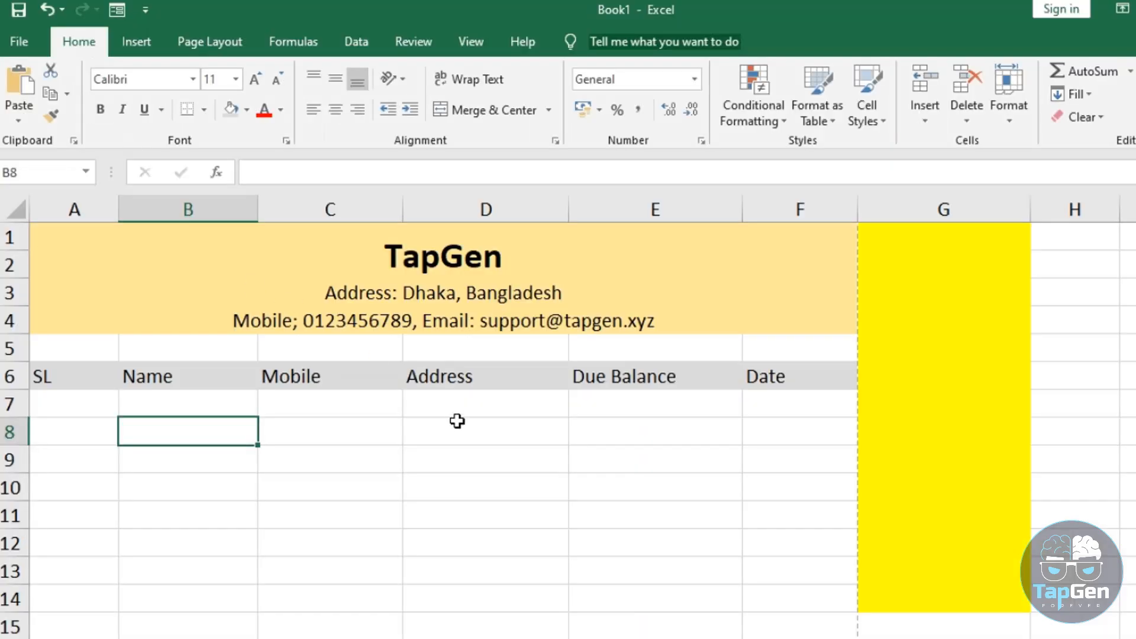
- Enter a sample record in row 7 with a due balance of 6500, a mobile number and the customer's first name
click(651, 404)
text(6500)
click(331, 409)
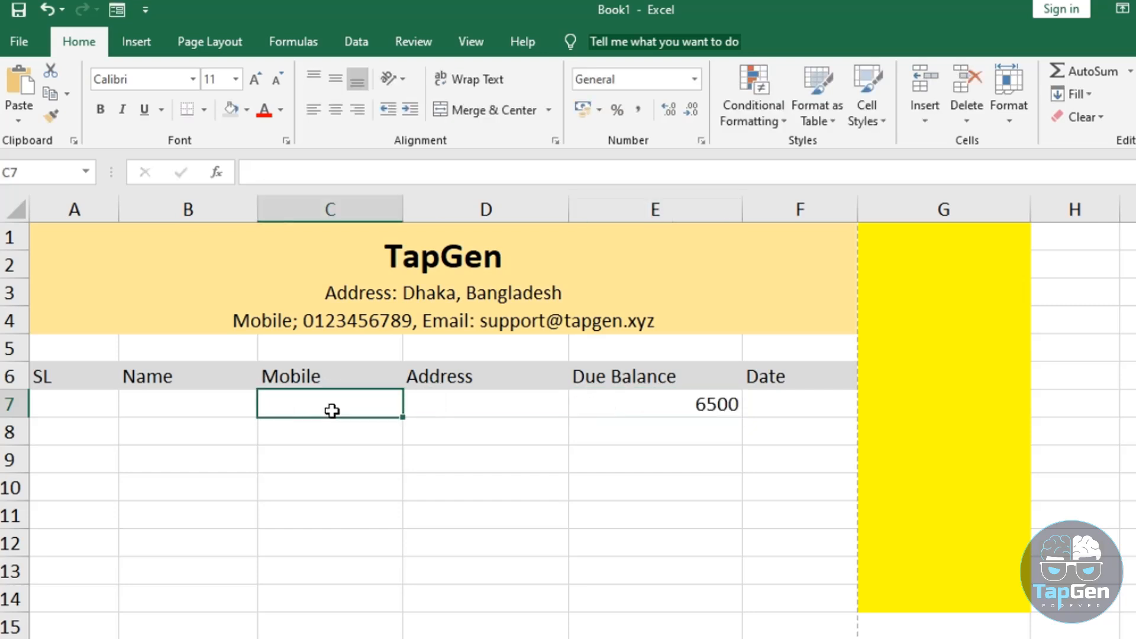
text(2454545)
click(224, 402)
text(salam)
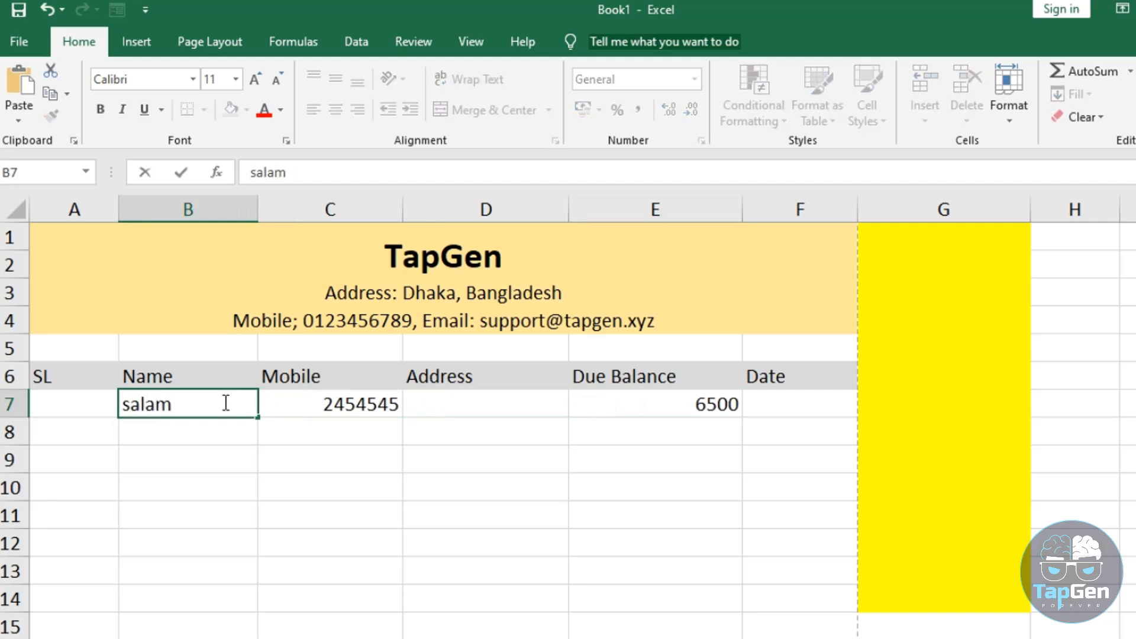
- Check the sample record in the print preview, view the available paper sizes, and return to the worksheet
click(20, 39)
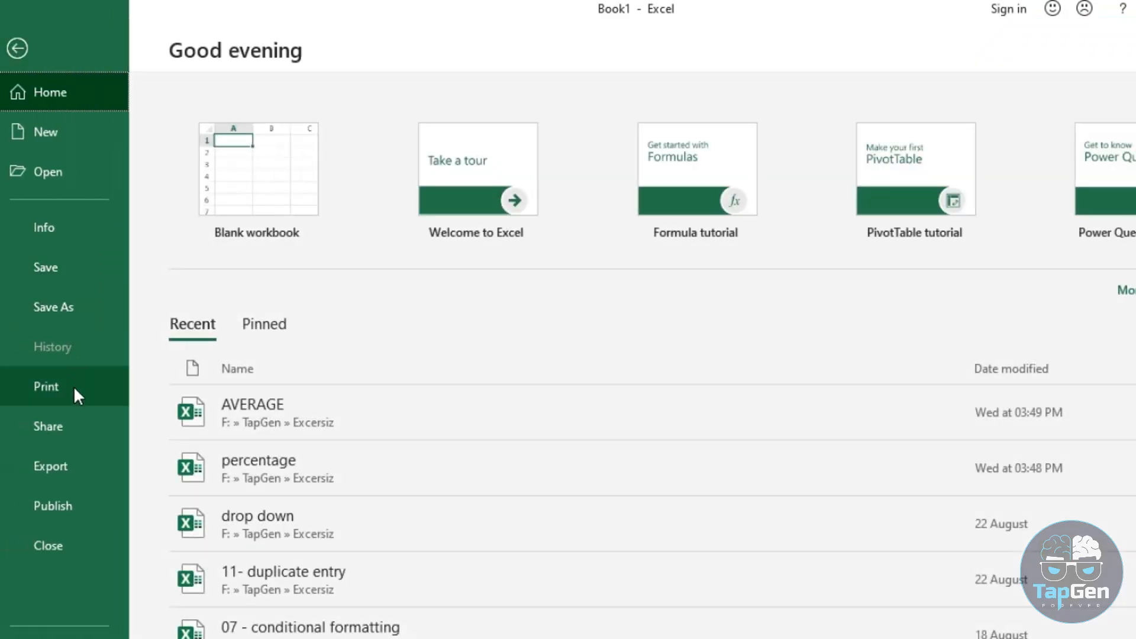
click(74, 388)
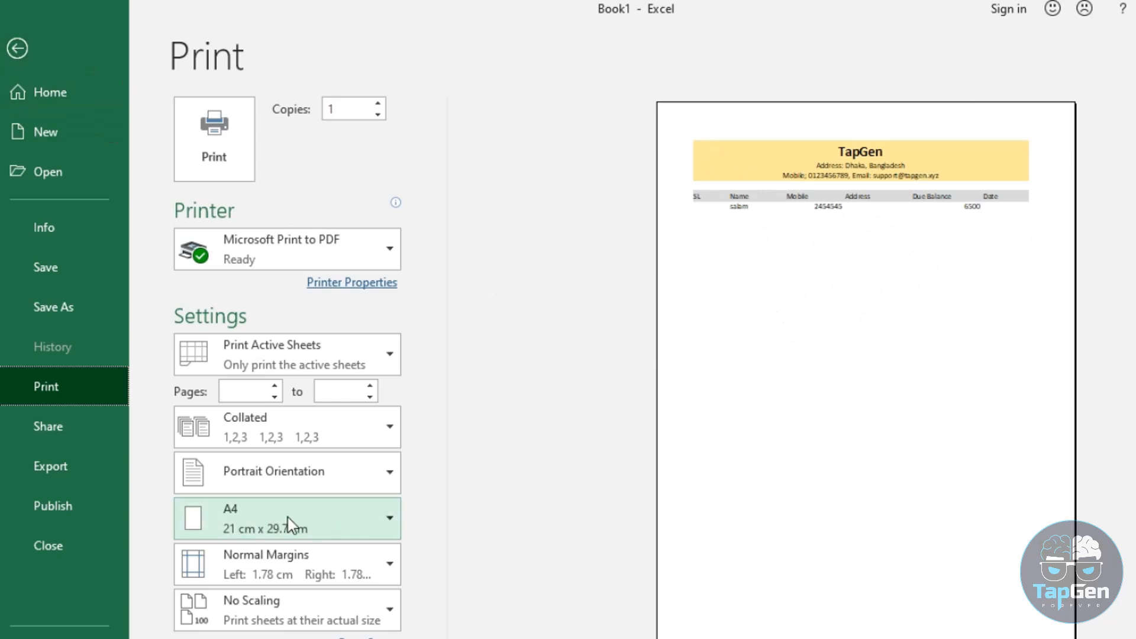
click(260, 516)
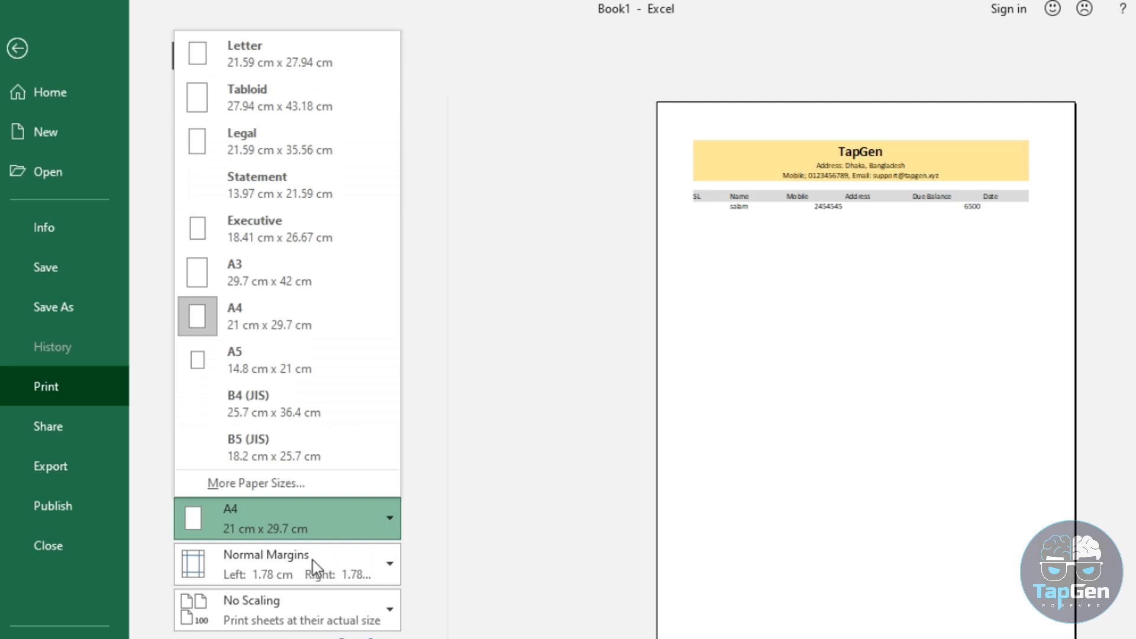
click(476, 506)
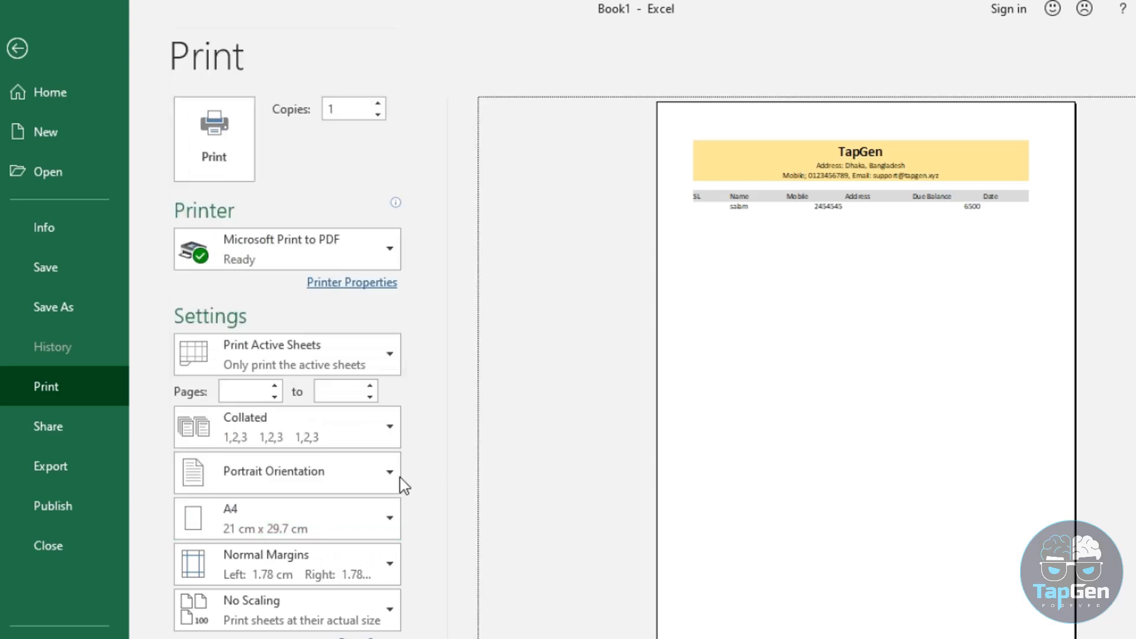
click(69, 58)
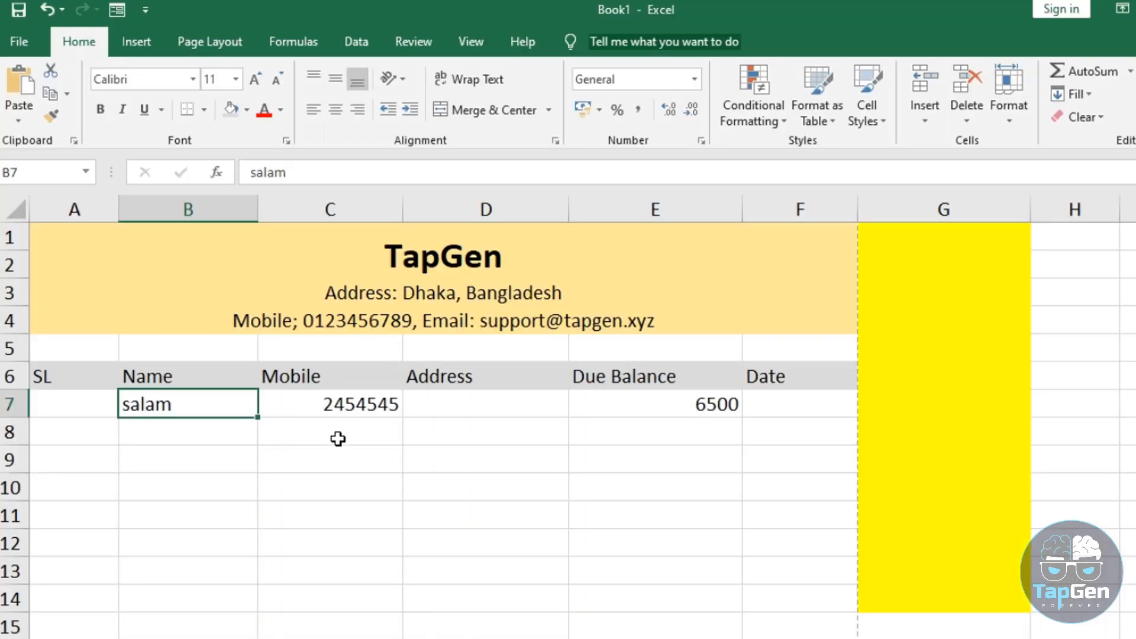
- Switch the page orientation to Landscape to inspect the page width, and set it back to Portrait
click(205, 38)
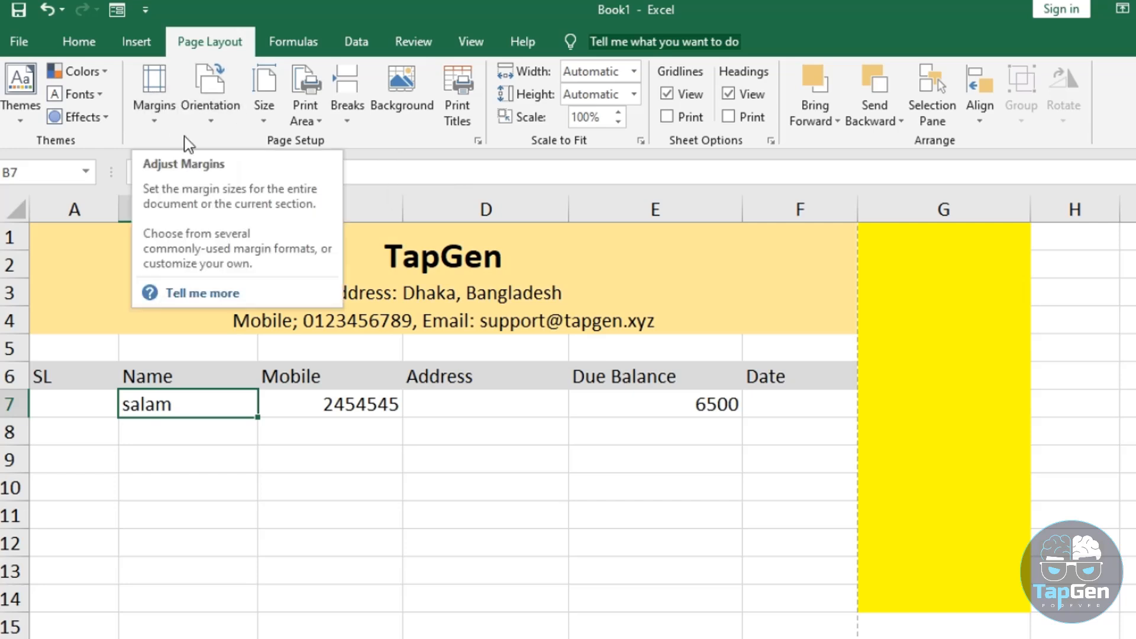
click(218, 94)
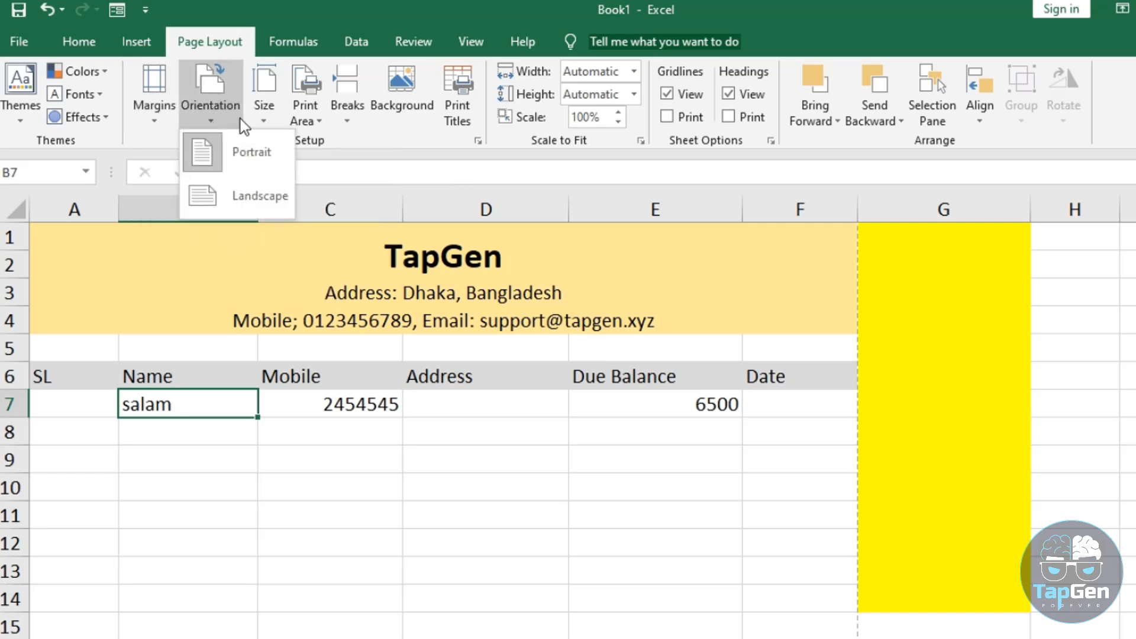
click(259, 206)
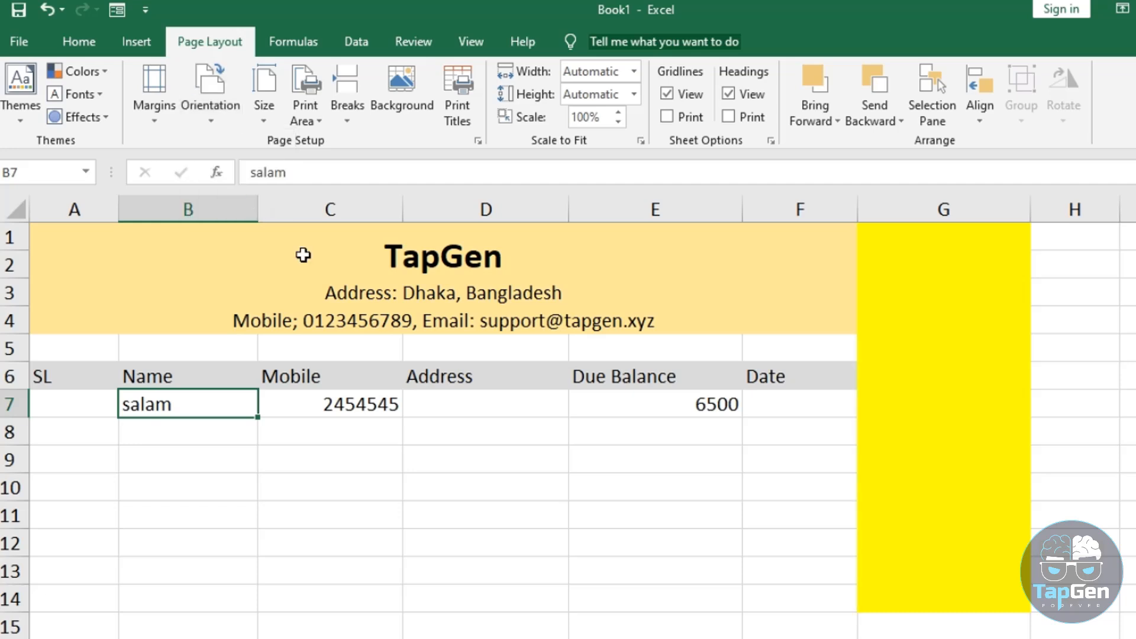
scroll(576, 418, right, 1)
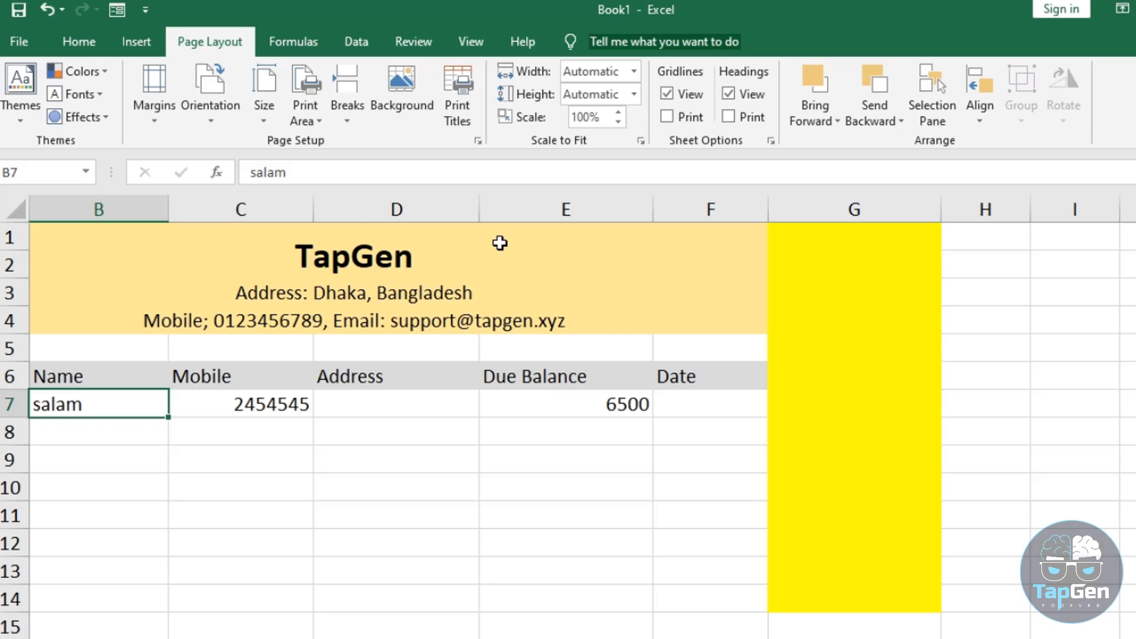
click(207, 85)
click(223, 156)
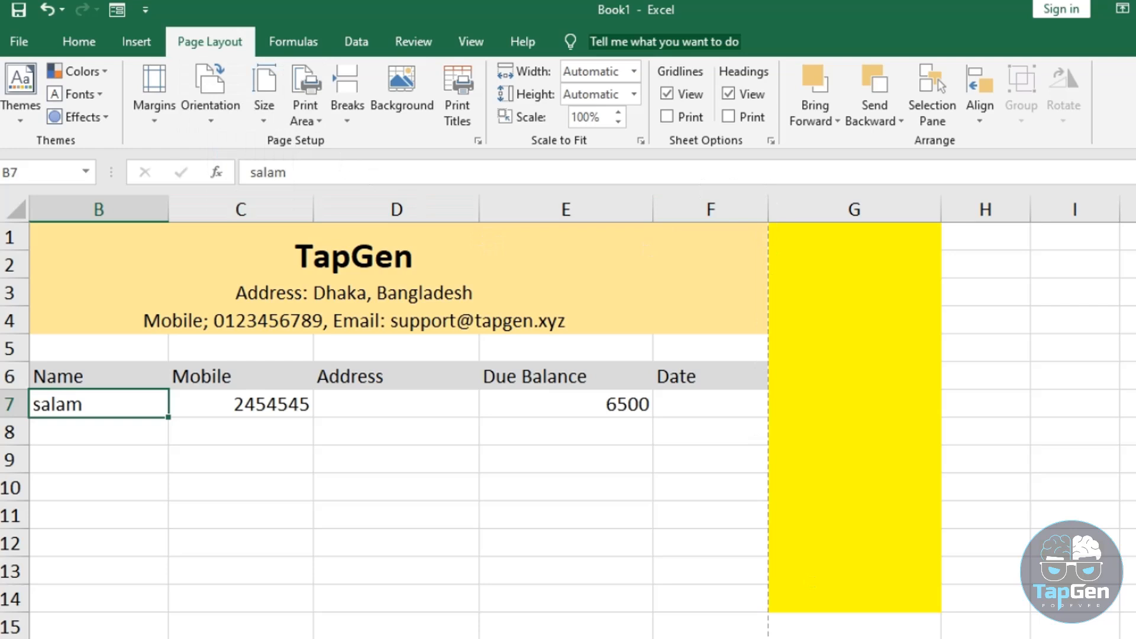
scroll(429, 353, left, 1)
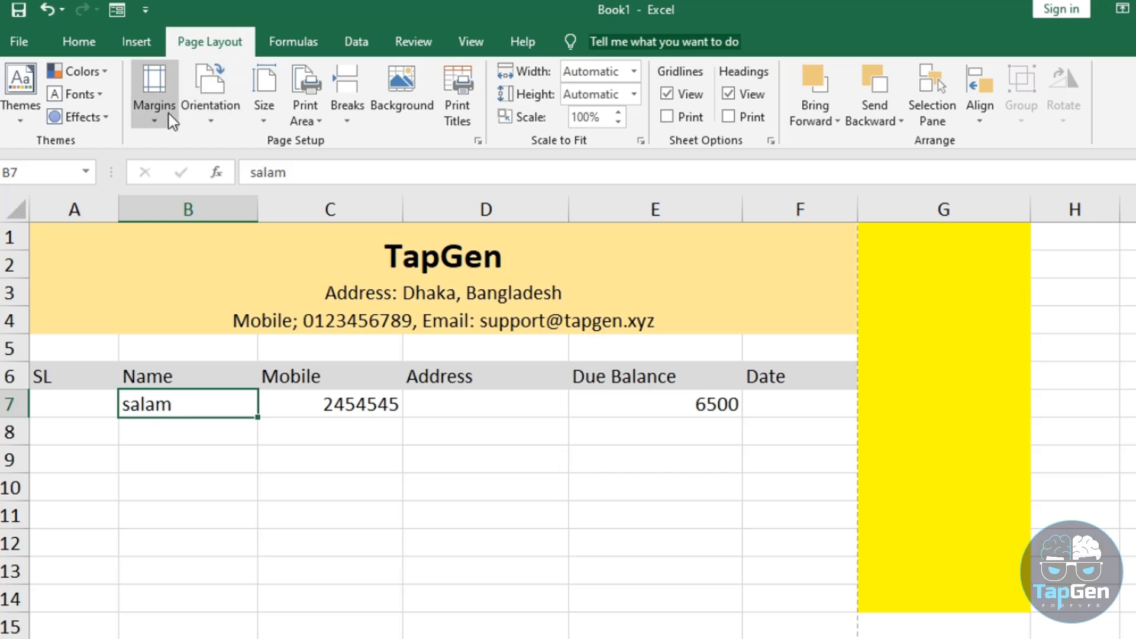
- Set the page margins to Narrow and check the sheet in the print preview
click(156, 104)
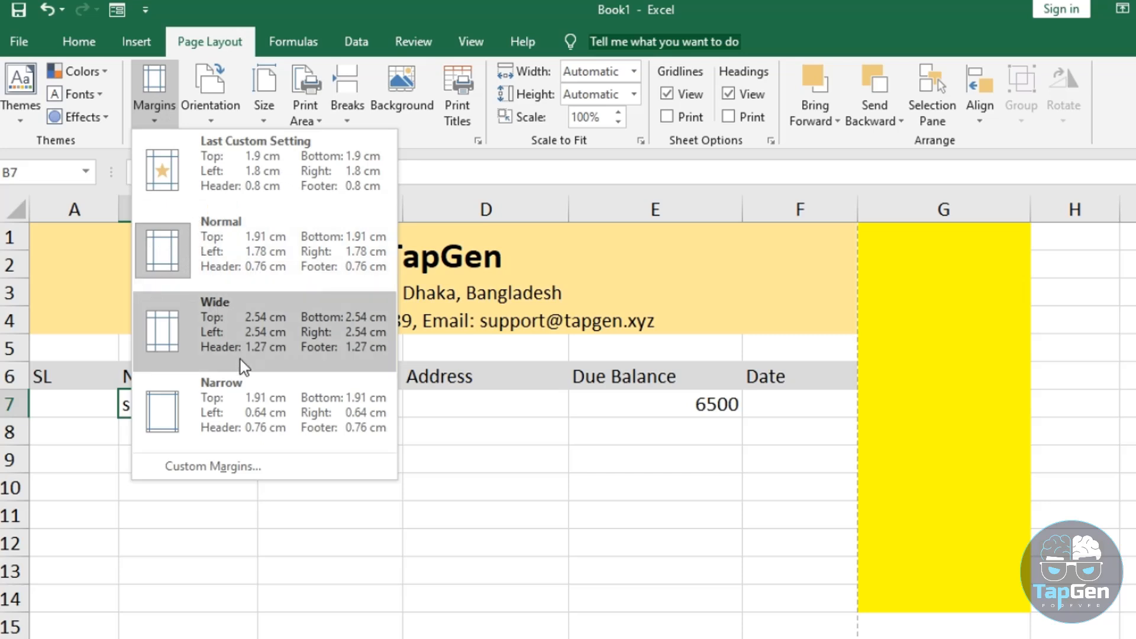
click(235, 402)
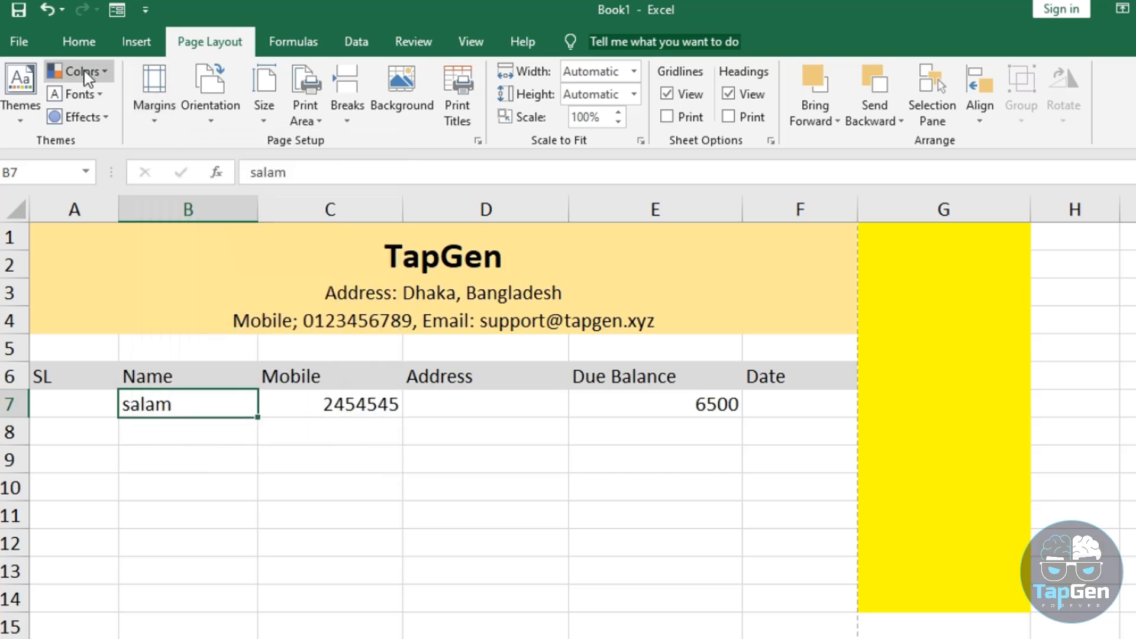
click(17, 43)
click(79, 398)
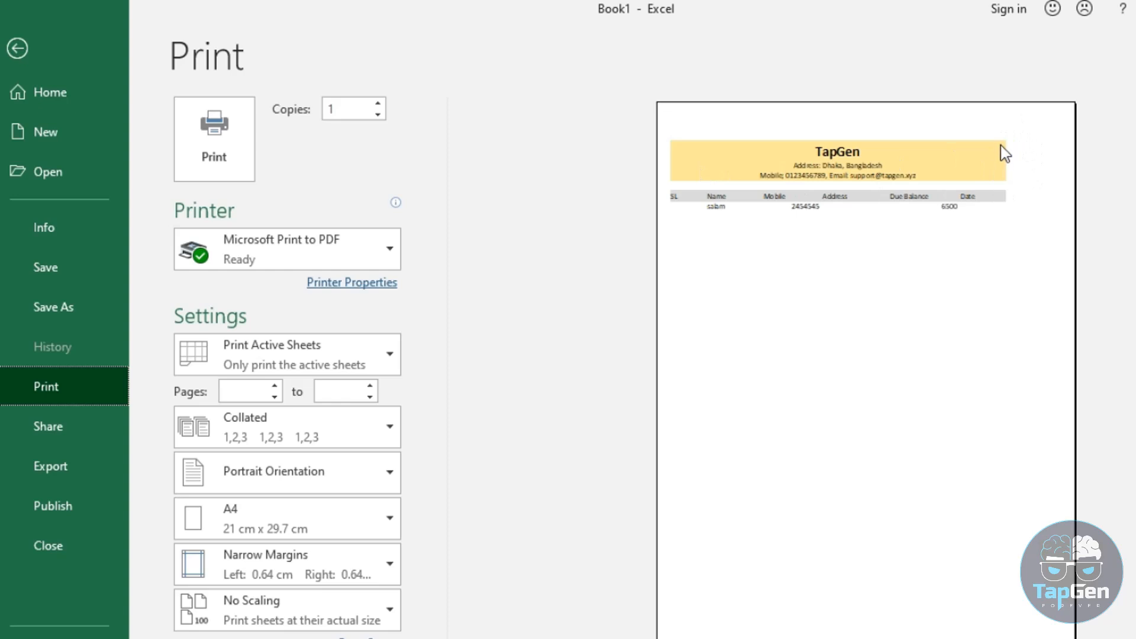
- Return to the worksheet and show it in Page Layout view to look over the printed page boundaries
click(18, 48)
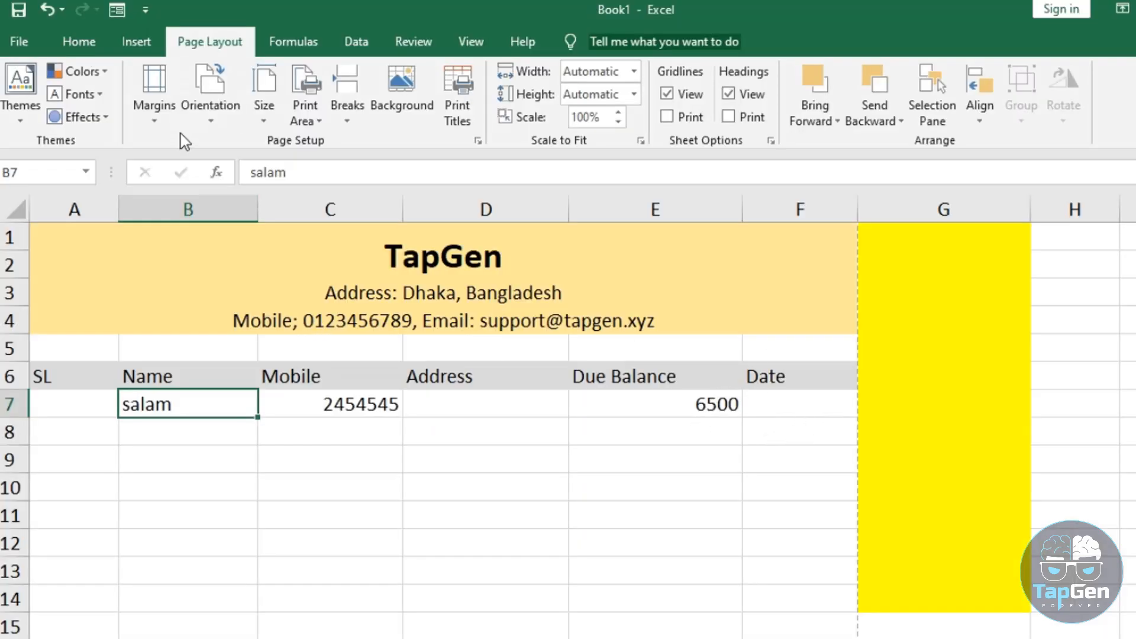
click(463, 44)
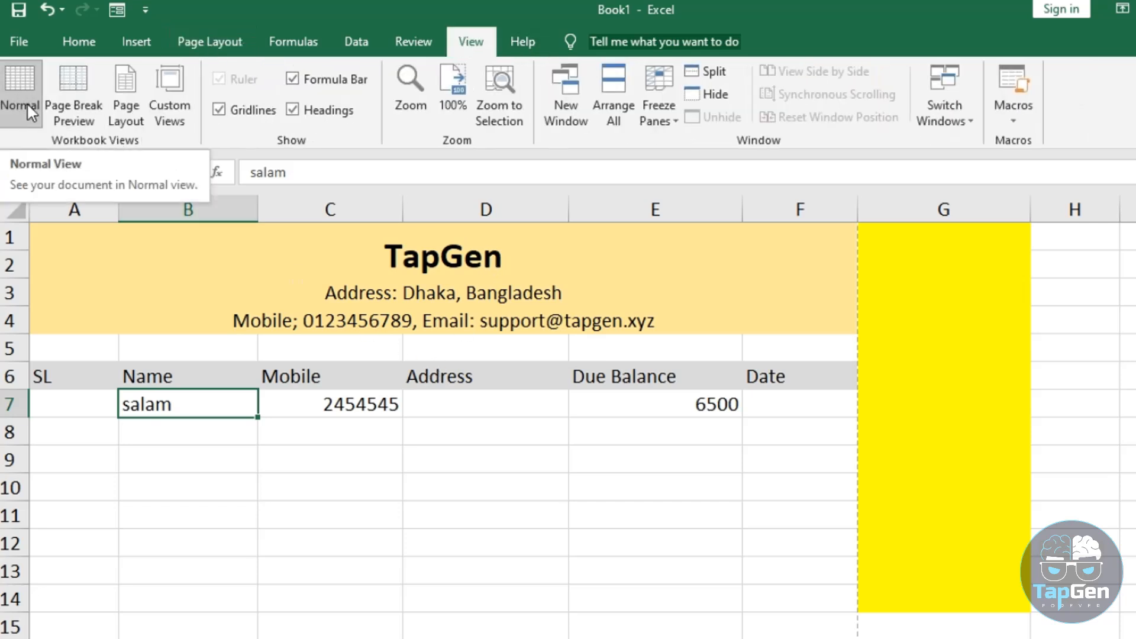
click(129, 86)
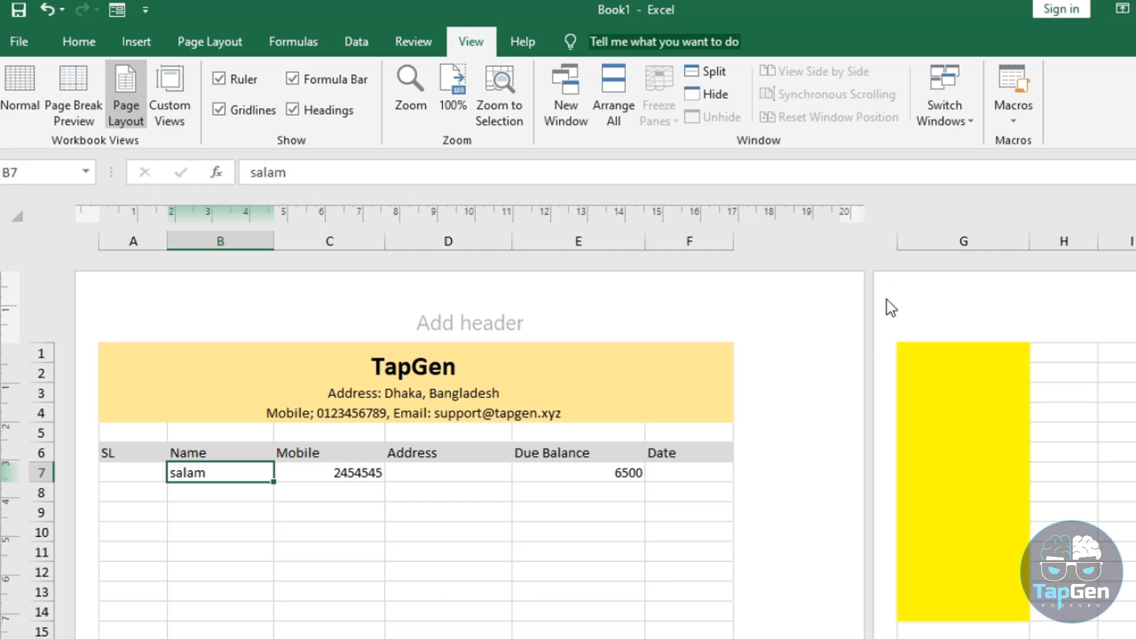
scroll(870, 320, down, 8)
scroll(868, 328, up, 8)
- Widen columns E and F so the company header and table extend almost to the page's right margin
drag(737, 240, 829, 239)
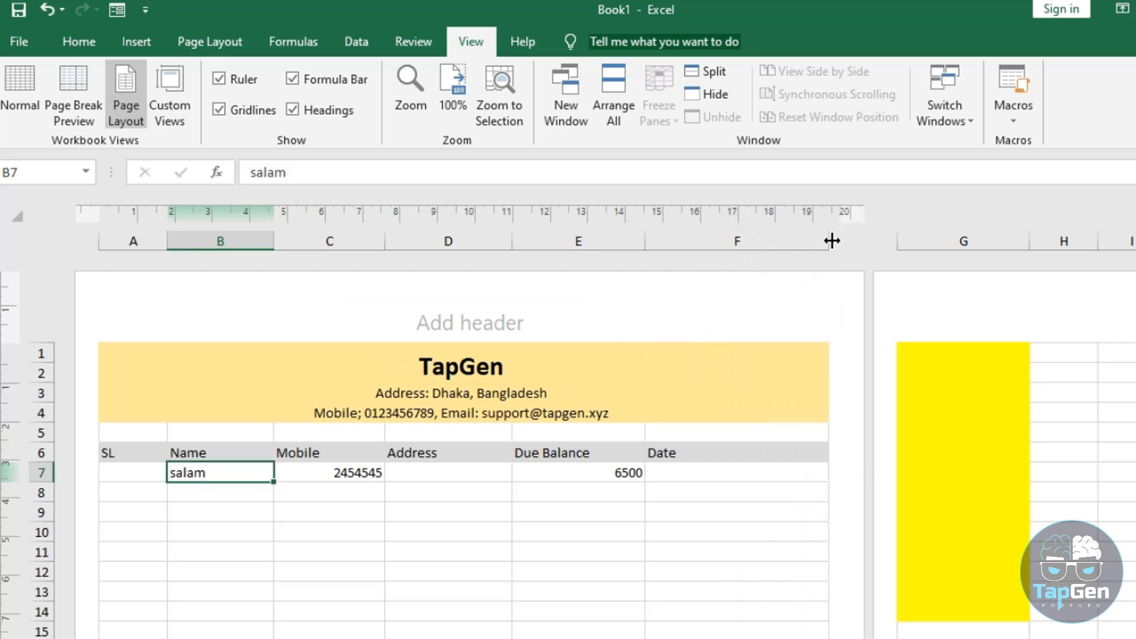
drag(649, 243, 668, 243)
drag(1083, 237, 1015, 240)
drag(784, 241, 834, 241)
click(827, 240)
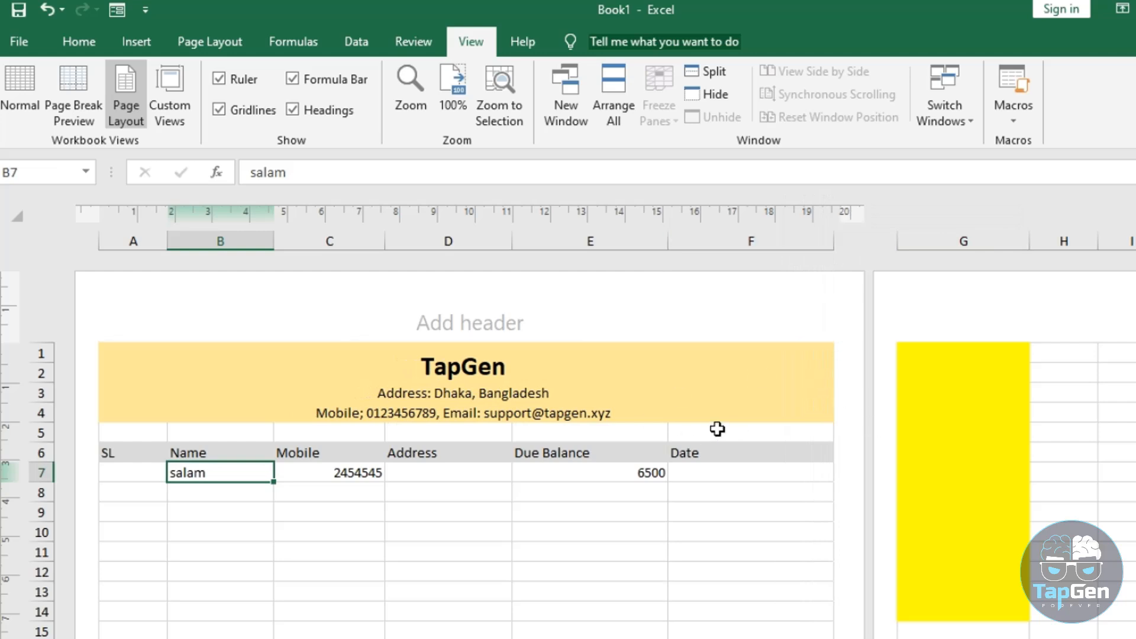
drag(833, 237, 815, 237)
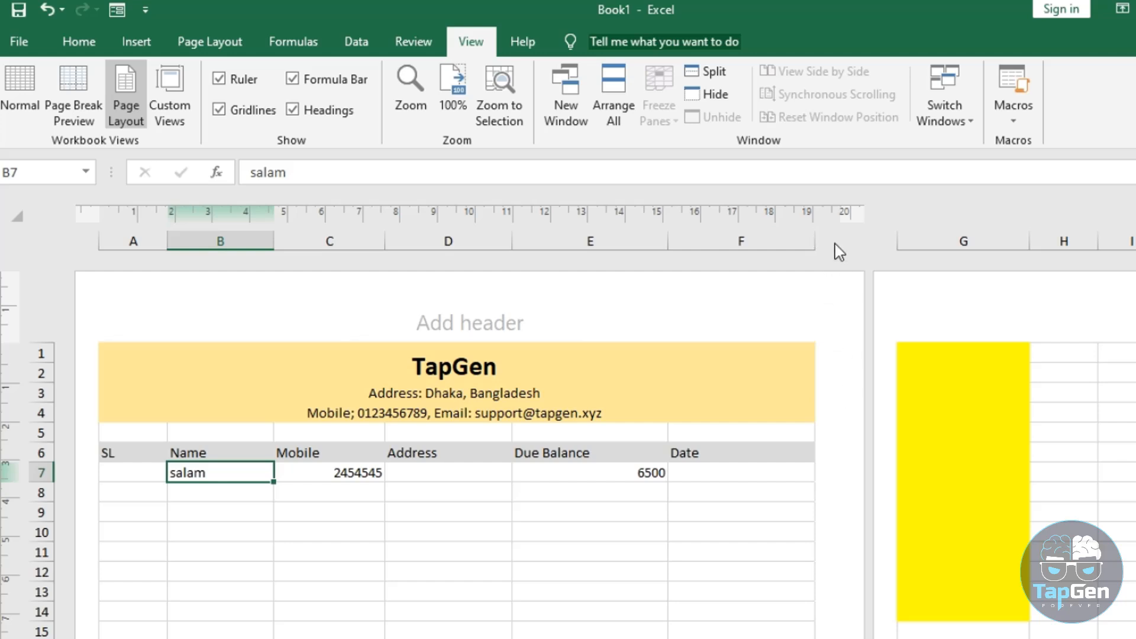
drag(817, 237, 835, 237)
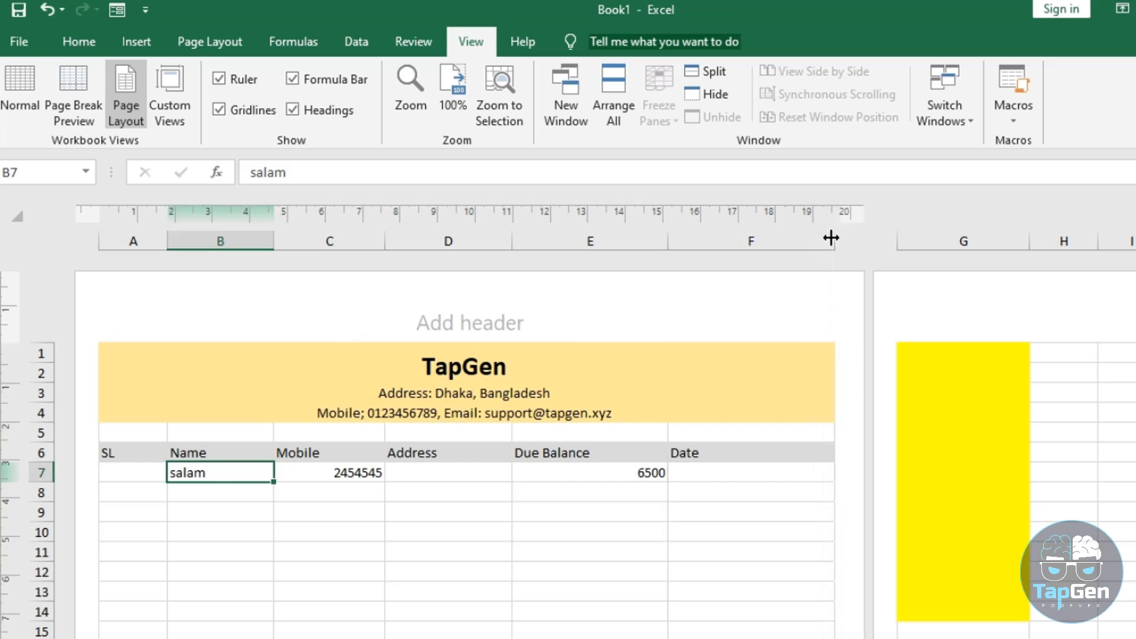
- Switch back to Normal view, check the widened table in the print preview, and return to the worksheet
click(27, 80)
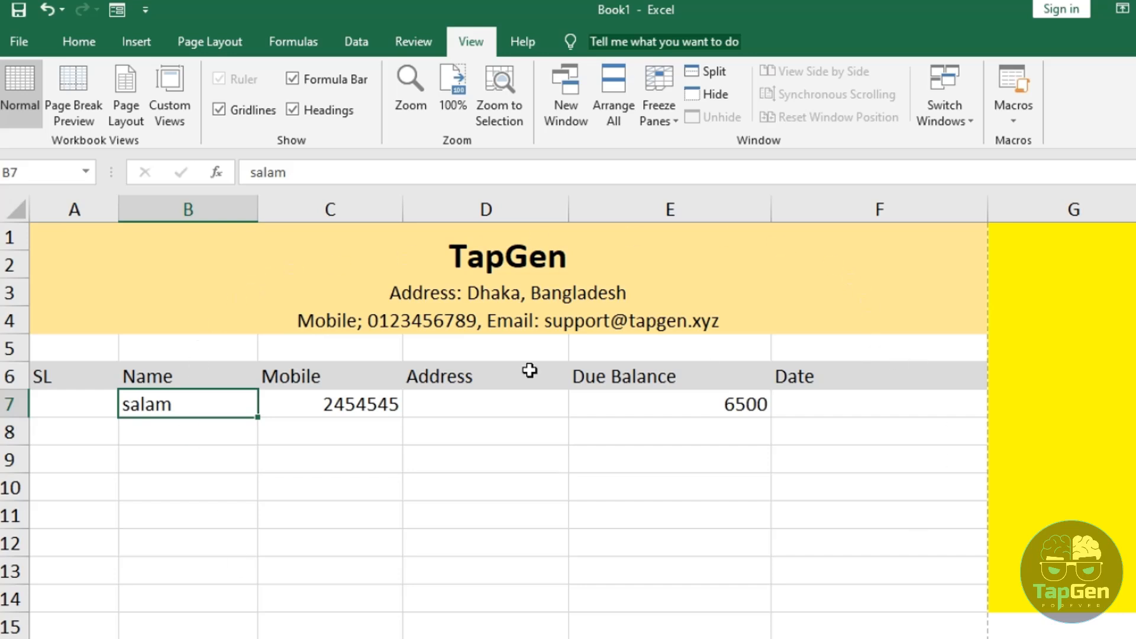
click(9, 42)
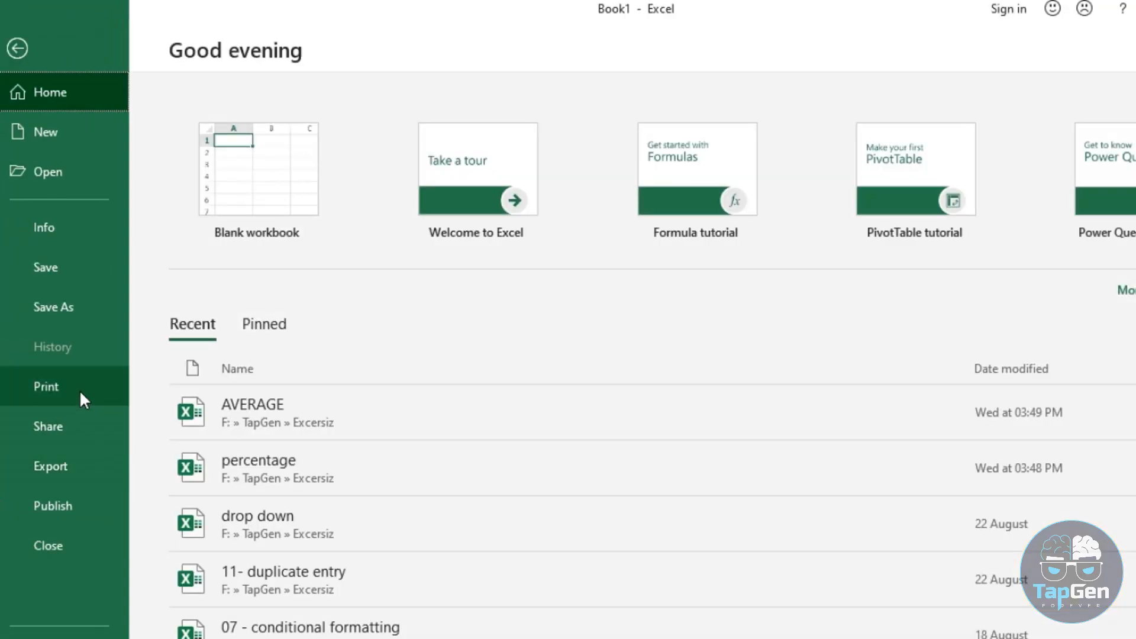
click(81, 397)
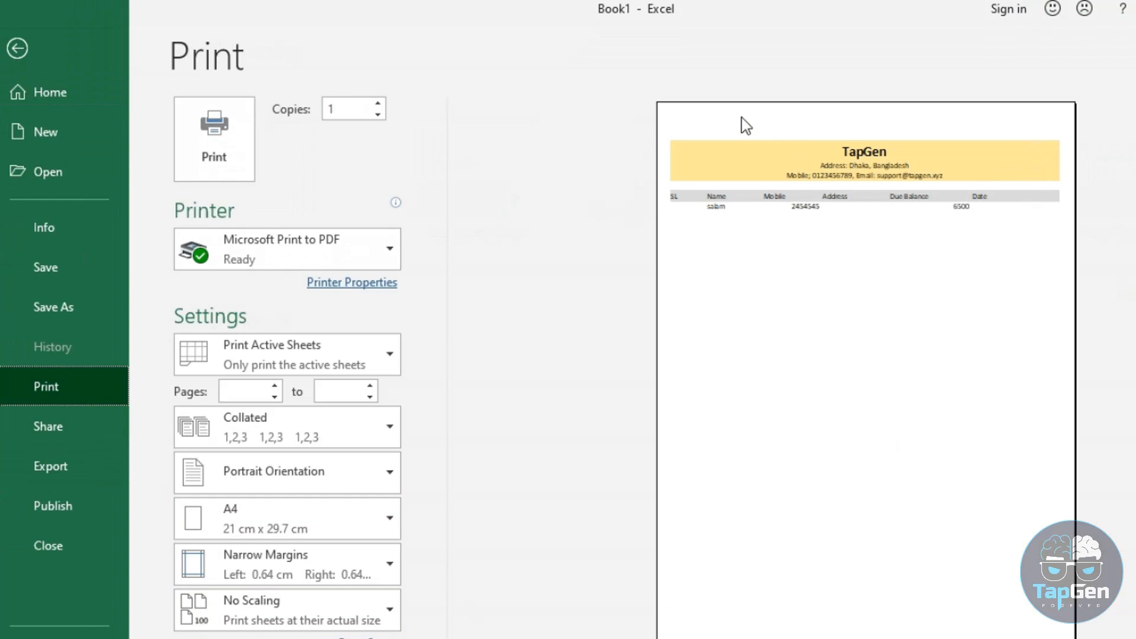
click(18, 51)
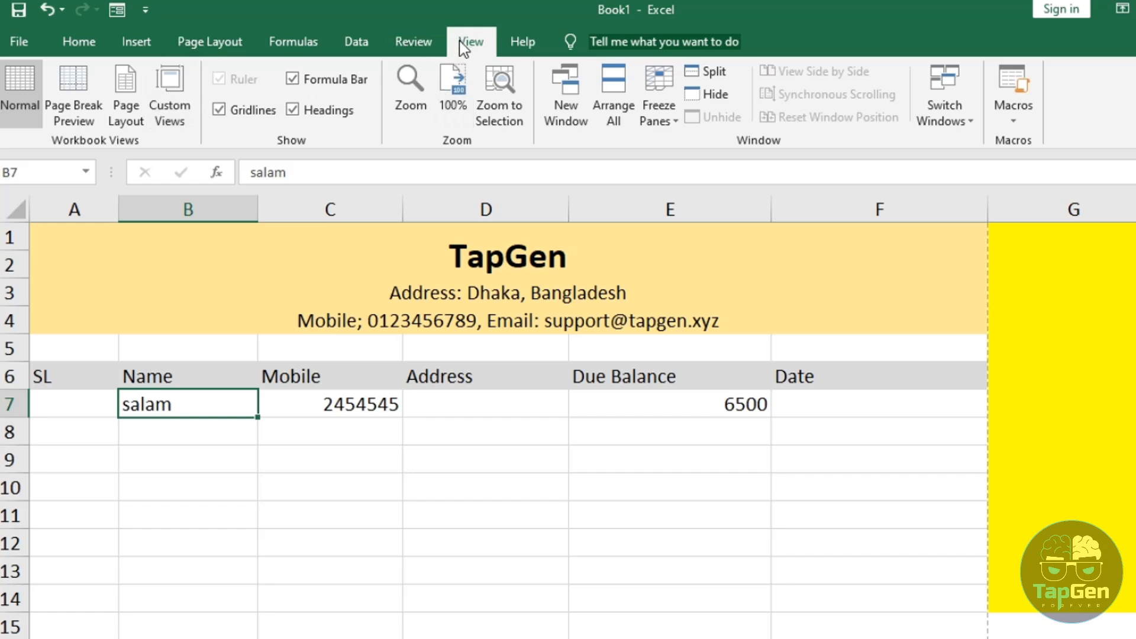
- In Page Layout view, open the center page header for editing, reduce the top margin to about 0.8 cm, and leave the header
click(122, 93)
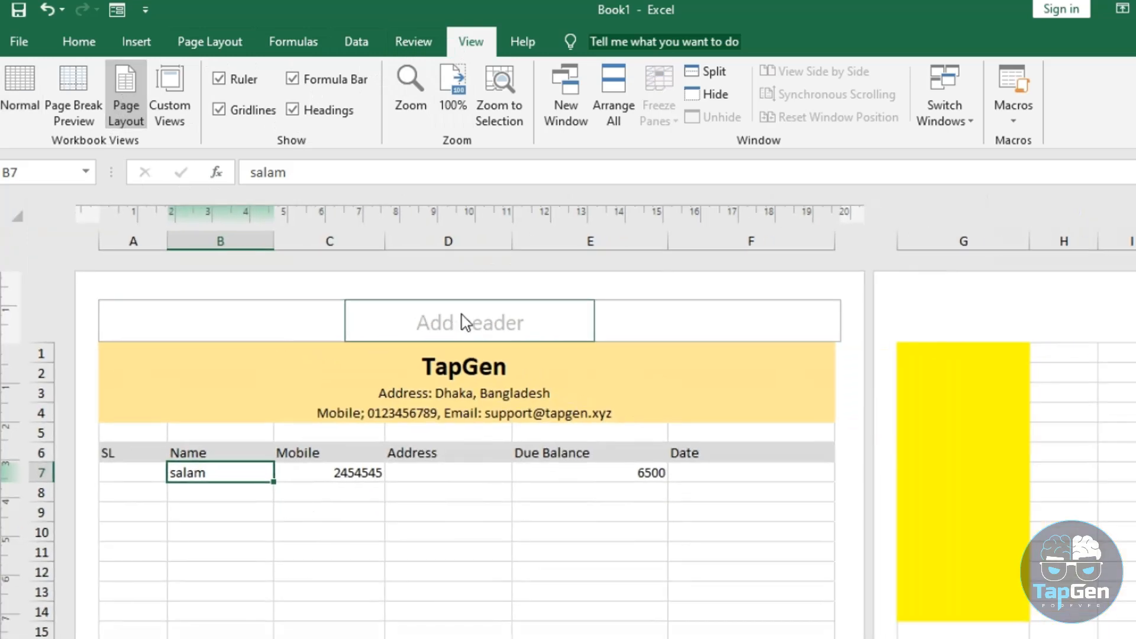
click(492, 320)
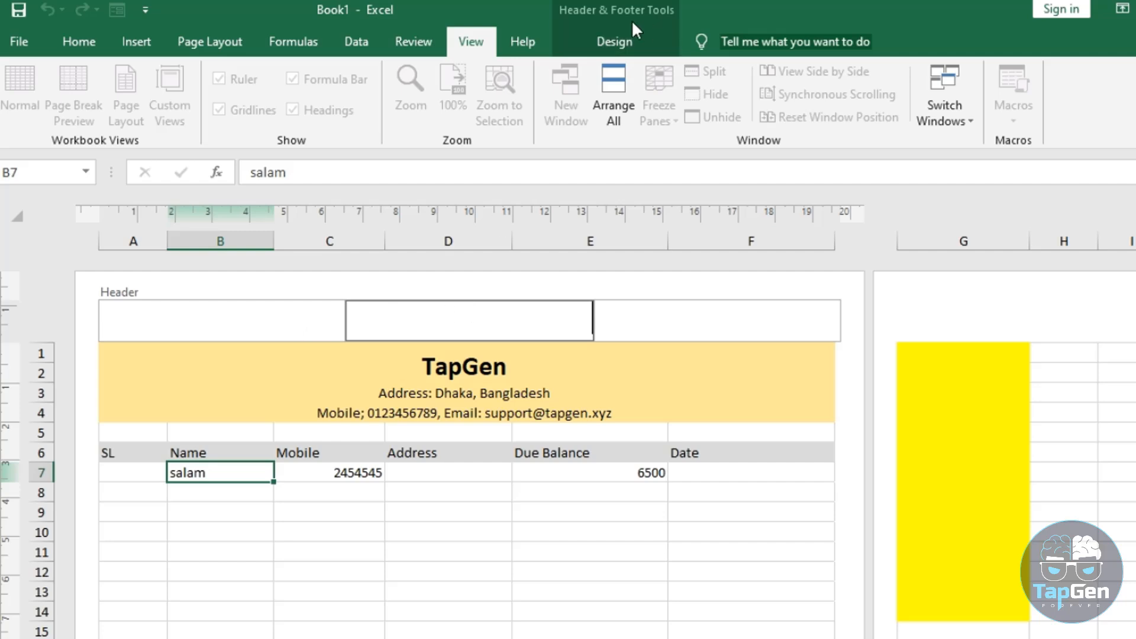
click(584, 7)
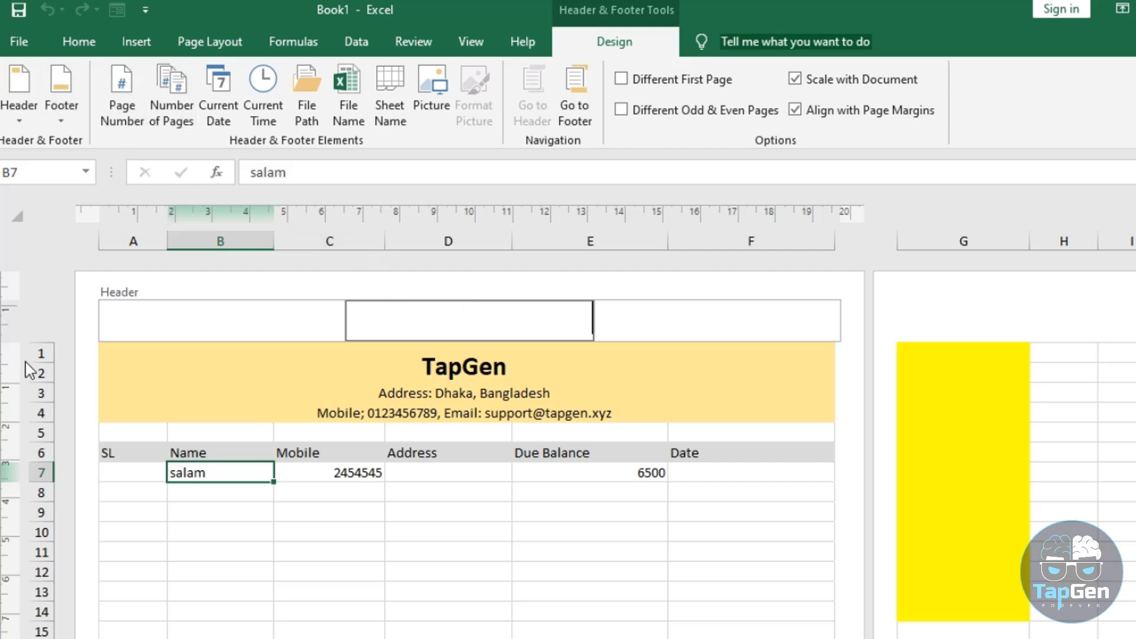
drag(15, 346, 24, 310)
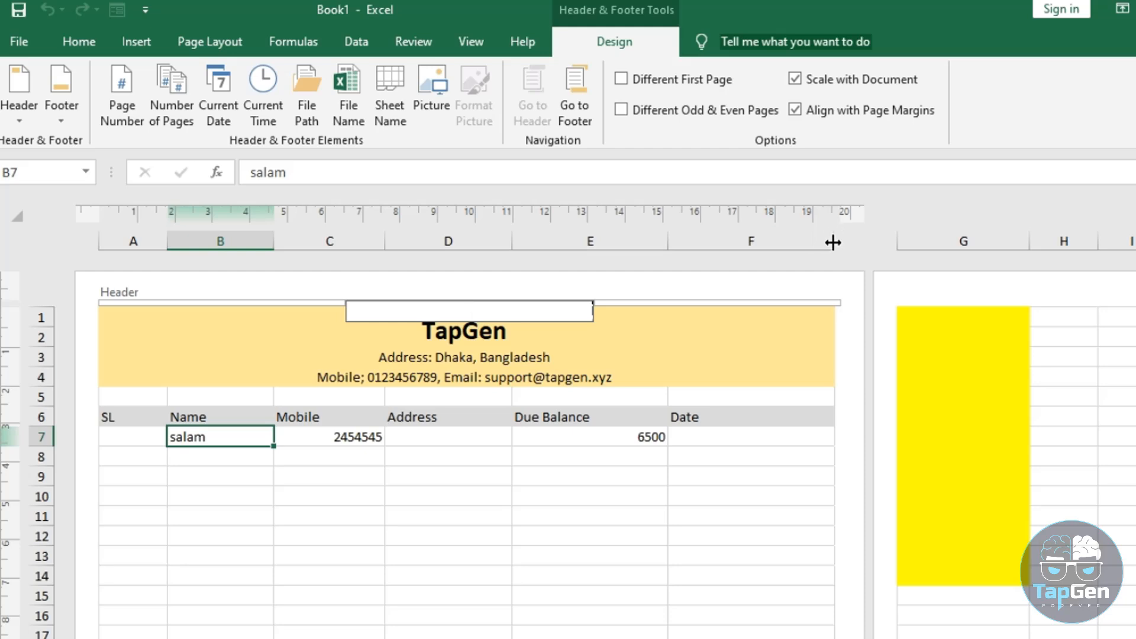
drag(19, 305, 19, 299)
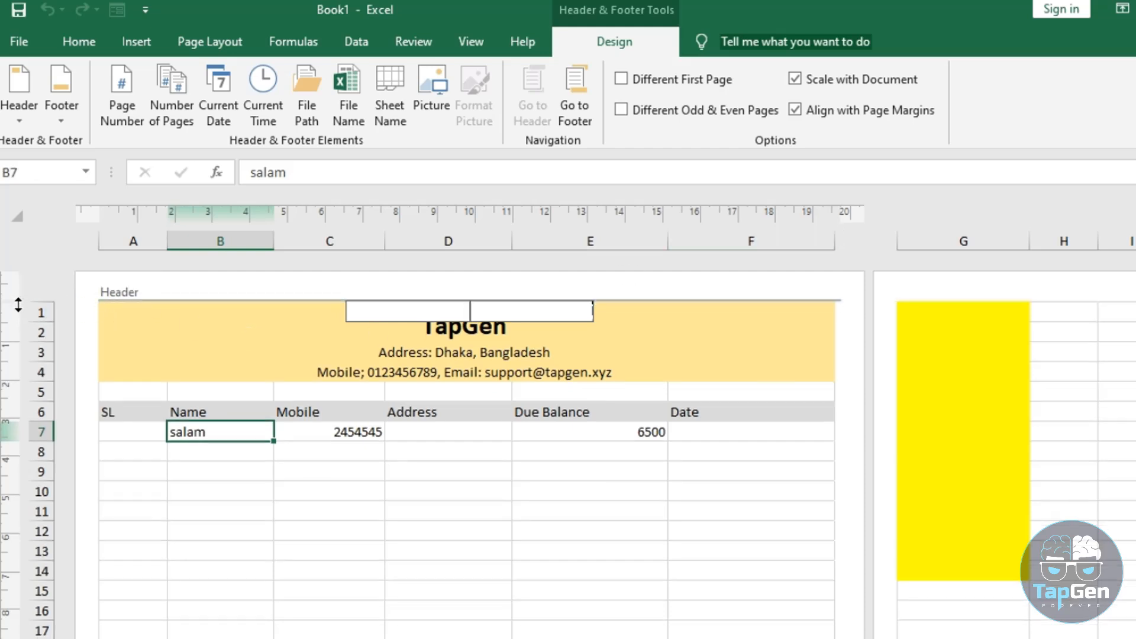
click(89, 45)
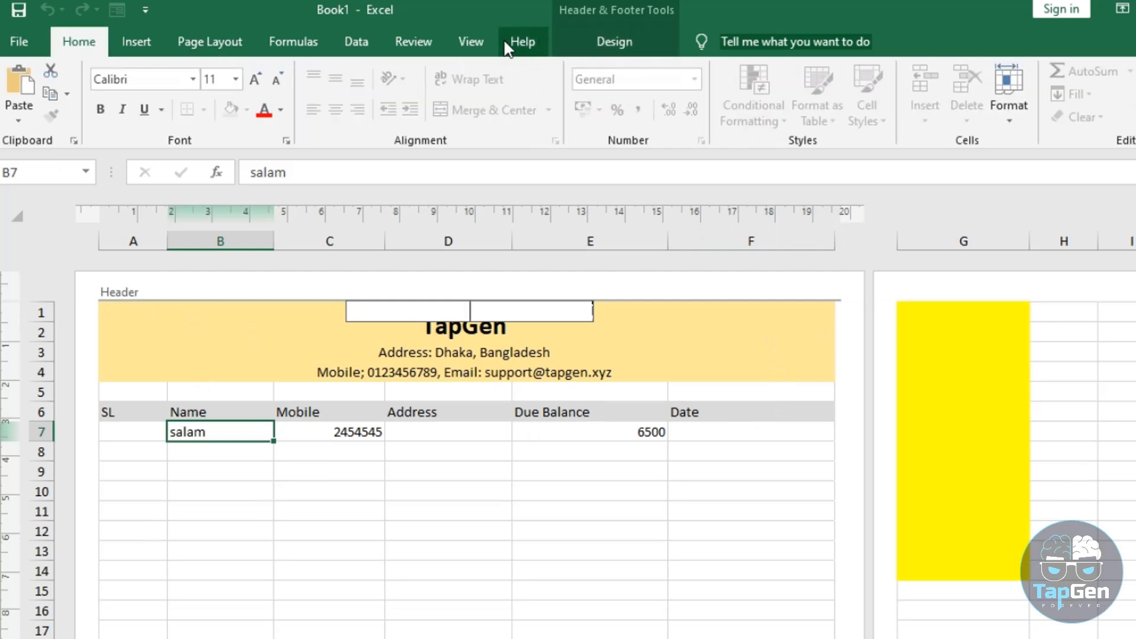
click(470, 41)
click(389, 524)
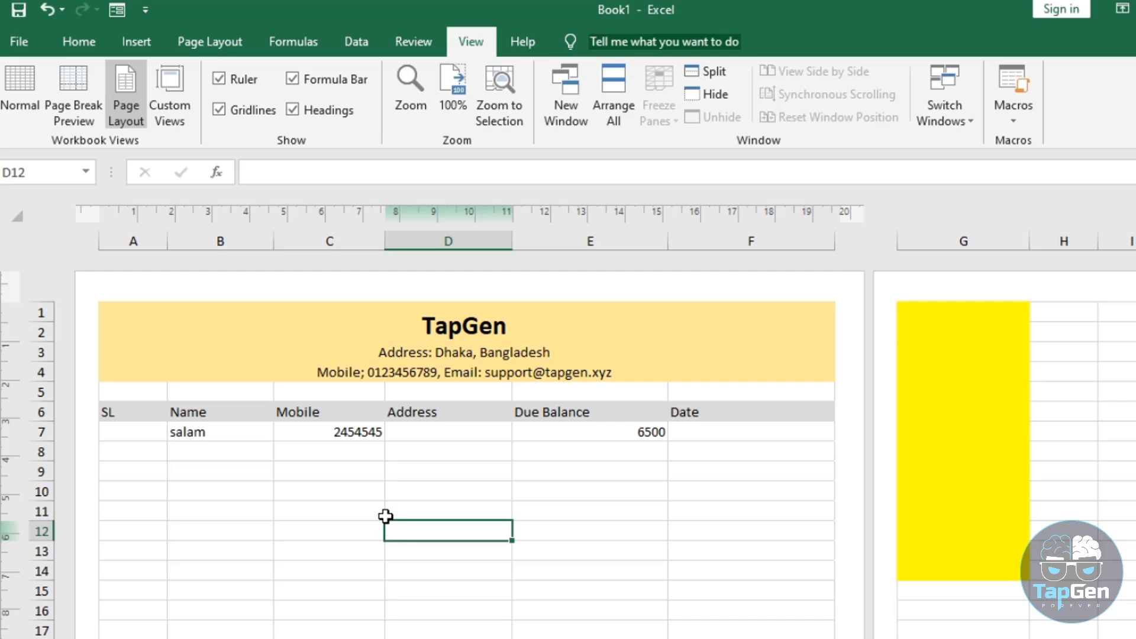
- Return to Normal view and check the reduced top margin in the print preview
click(30, 91)
click(23, 42)
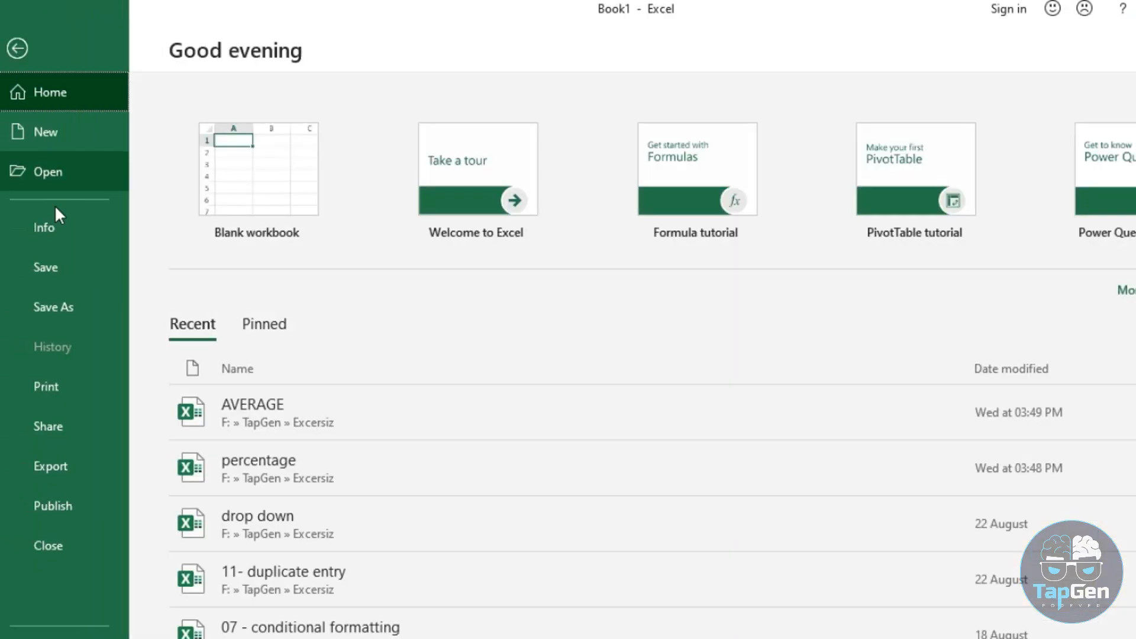
click(55, 383)
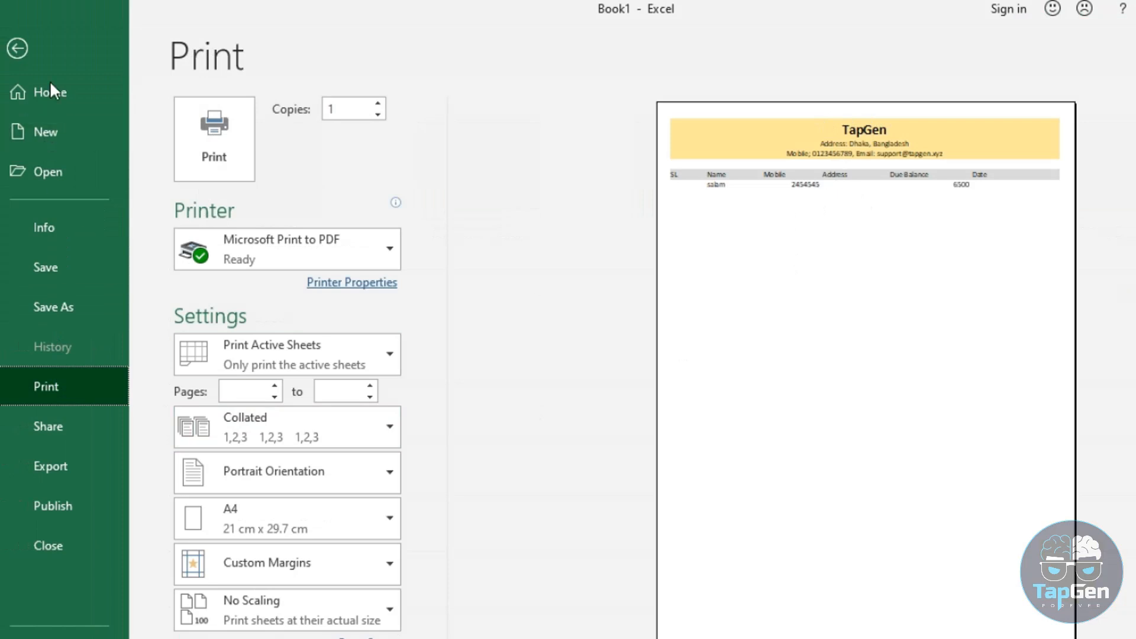
click(45, 58)
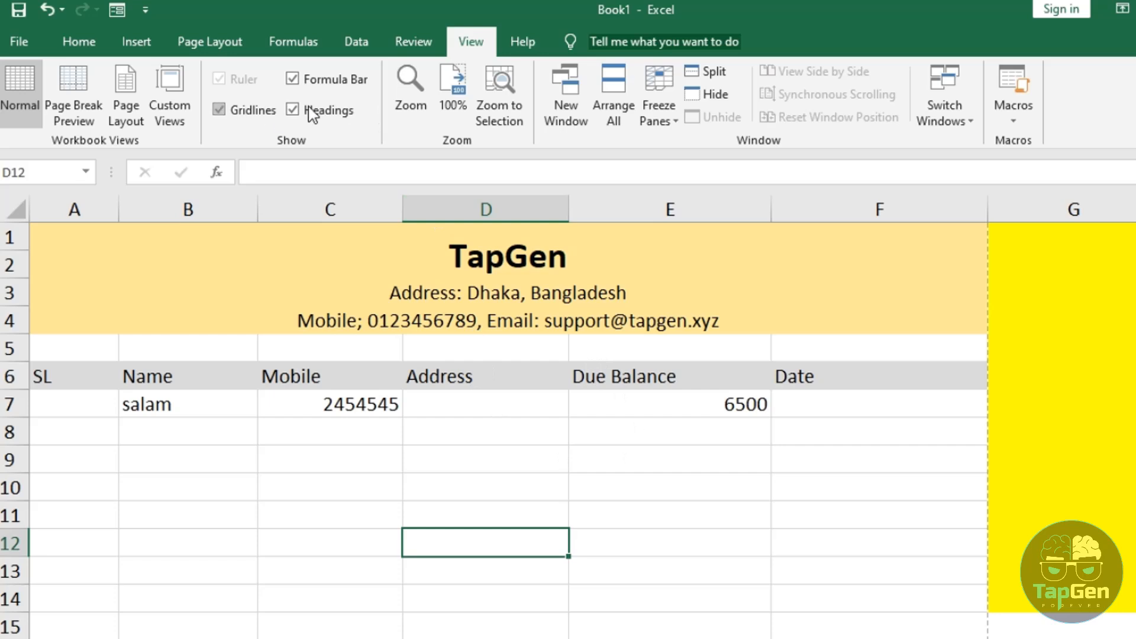
- Narrow column F slightly in Page Layout view and return to Normal view
click(128, 95)
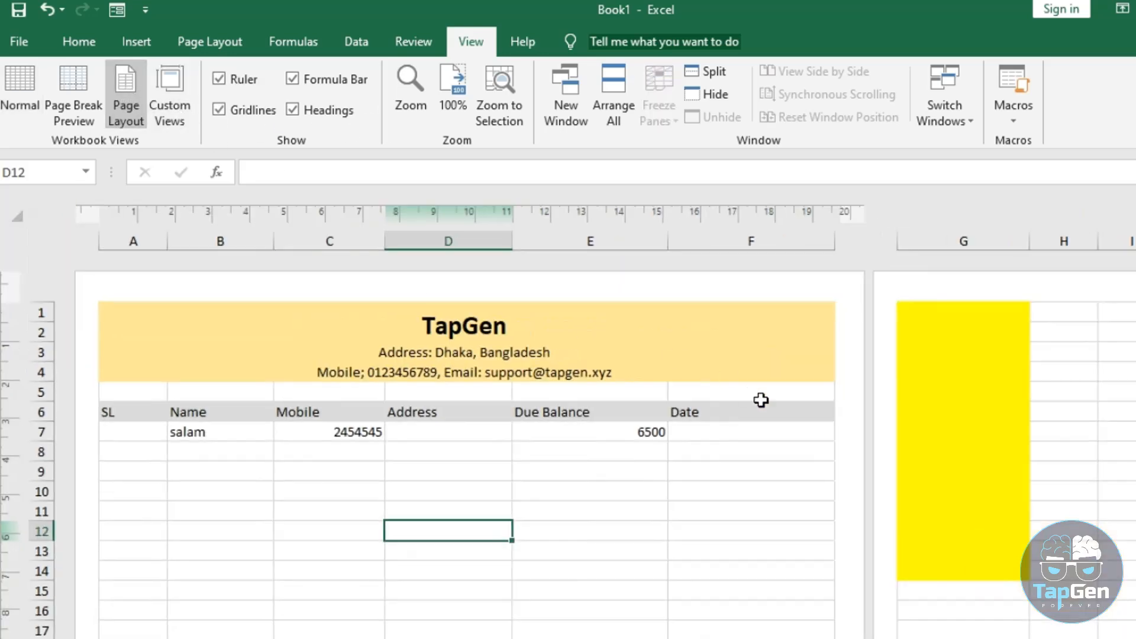
drag(832, 241, 801, 237)
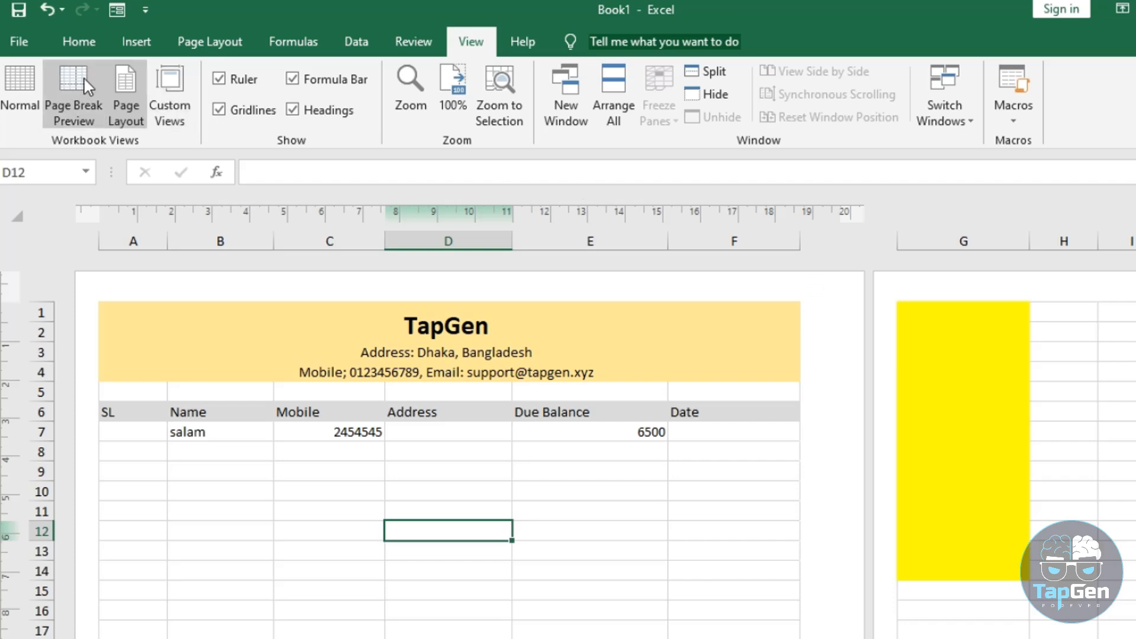
click(29, 76)
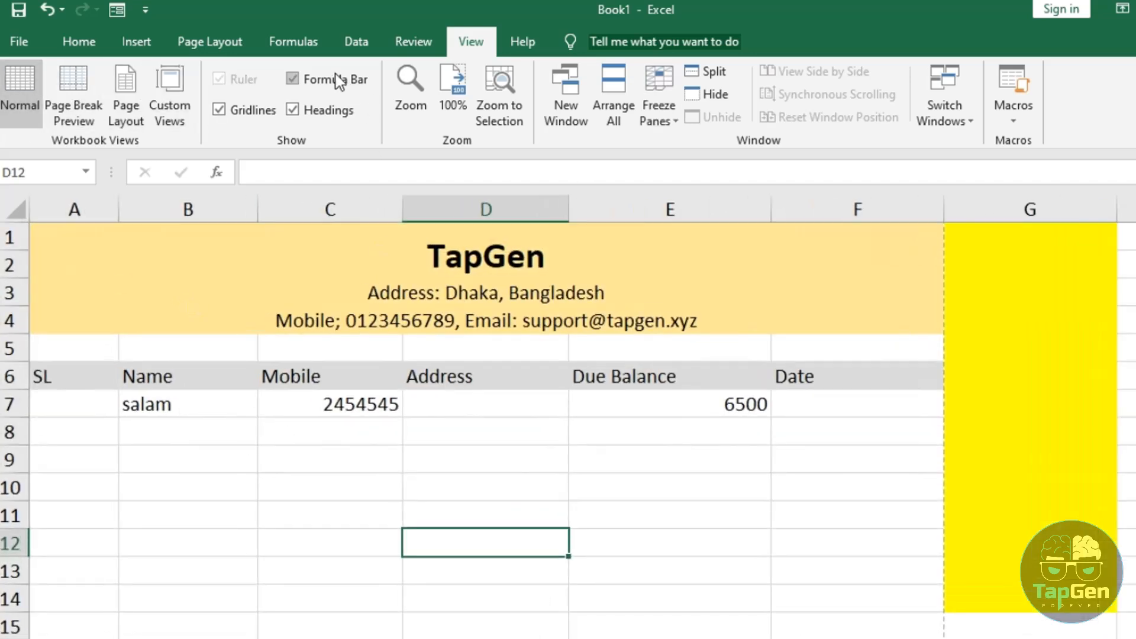
- Review the Page Setup options, set the sheet to center horizontally on the page, and show it in the print preview
click(213, 47)
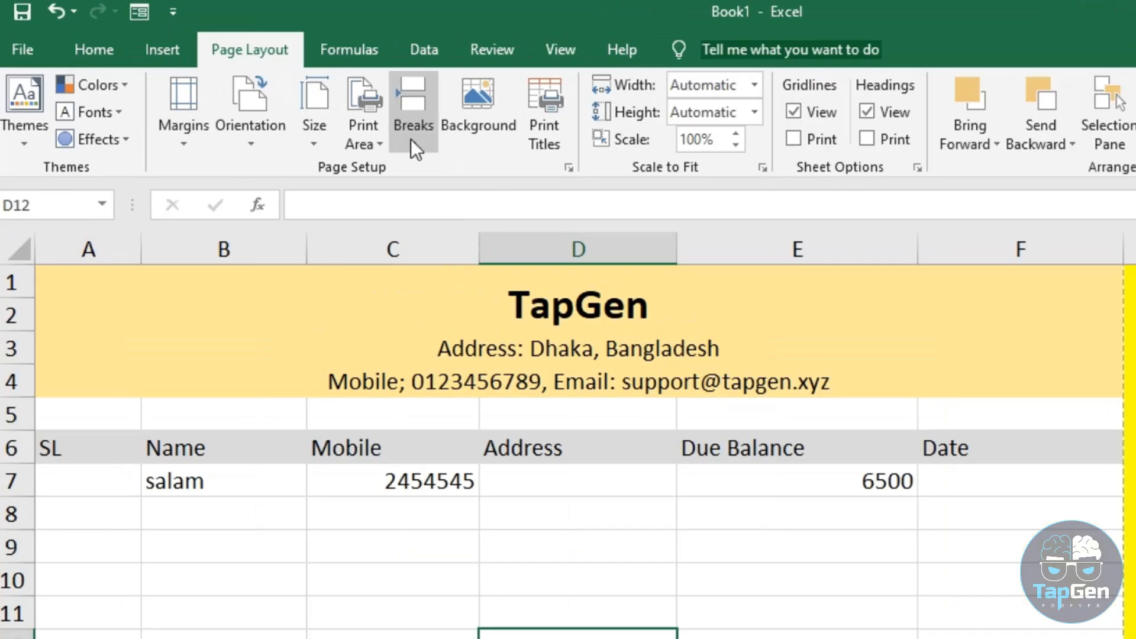
click(556, 107)
drag(565, 151, 502, 199)
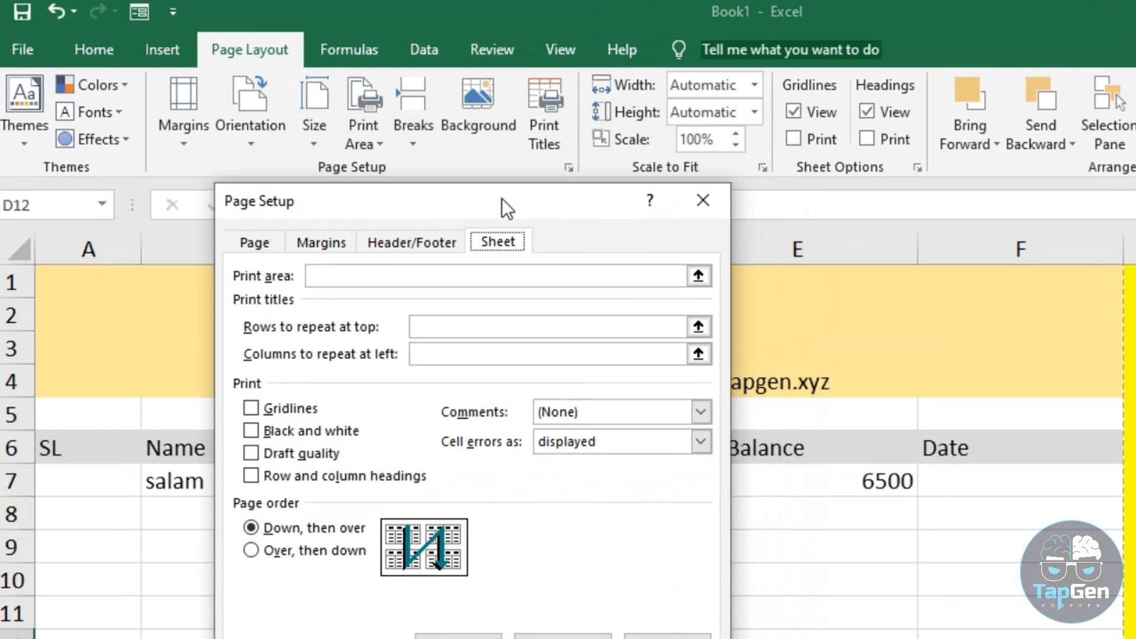
click(326, 239)
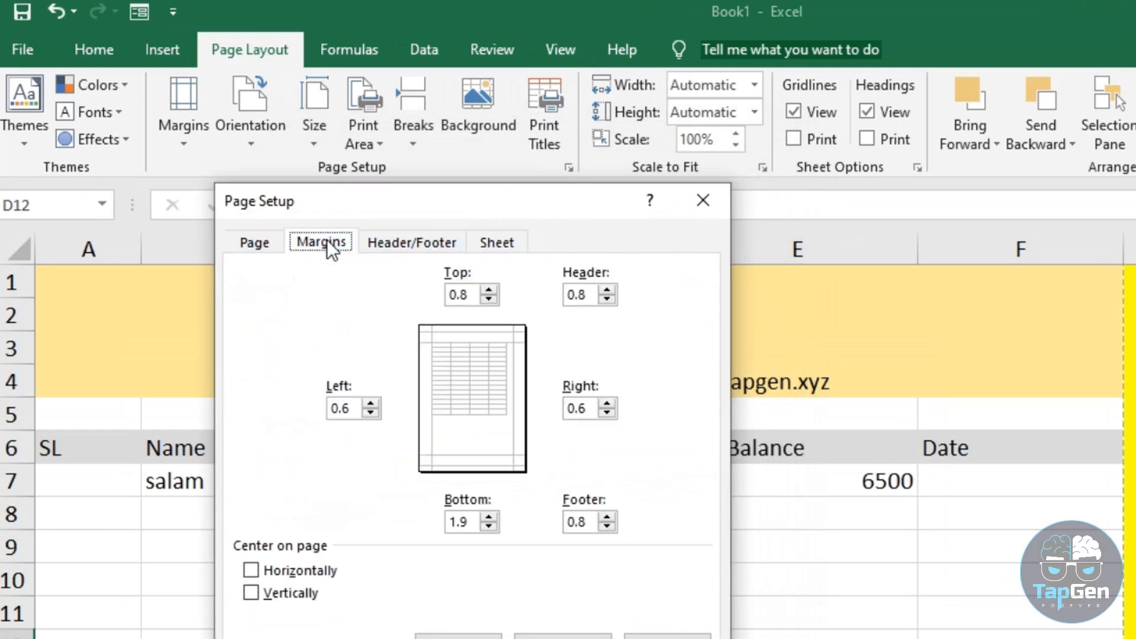
click(260, 242)
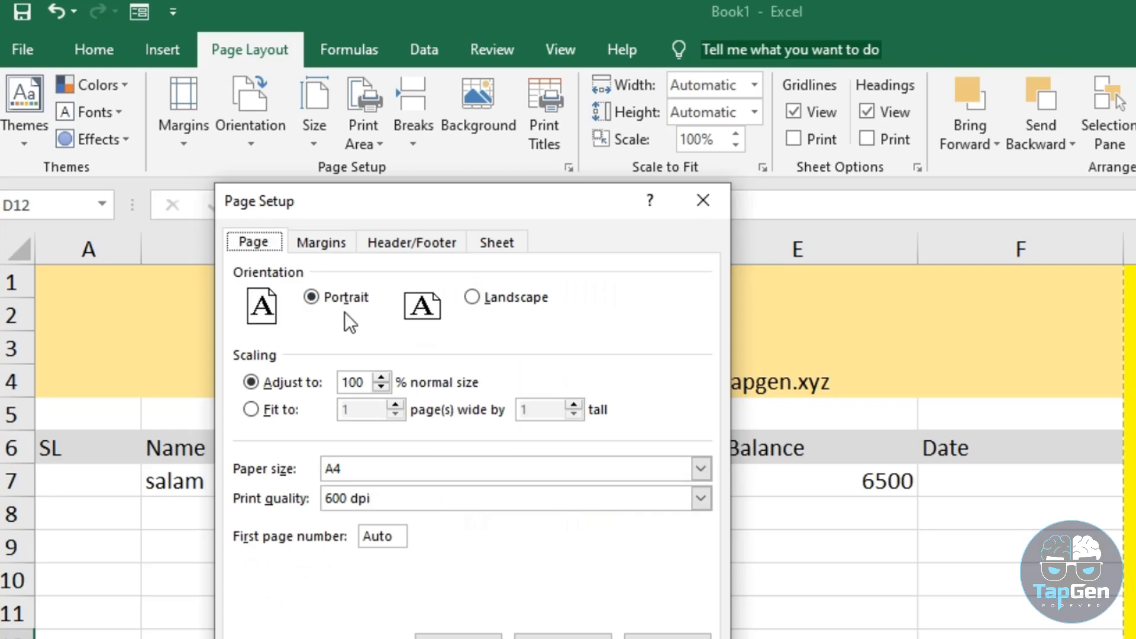
click(331, 248)
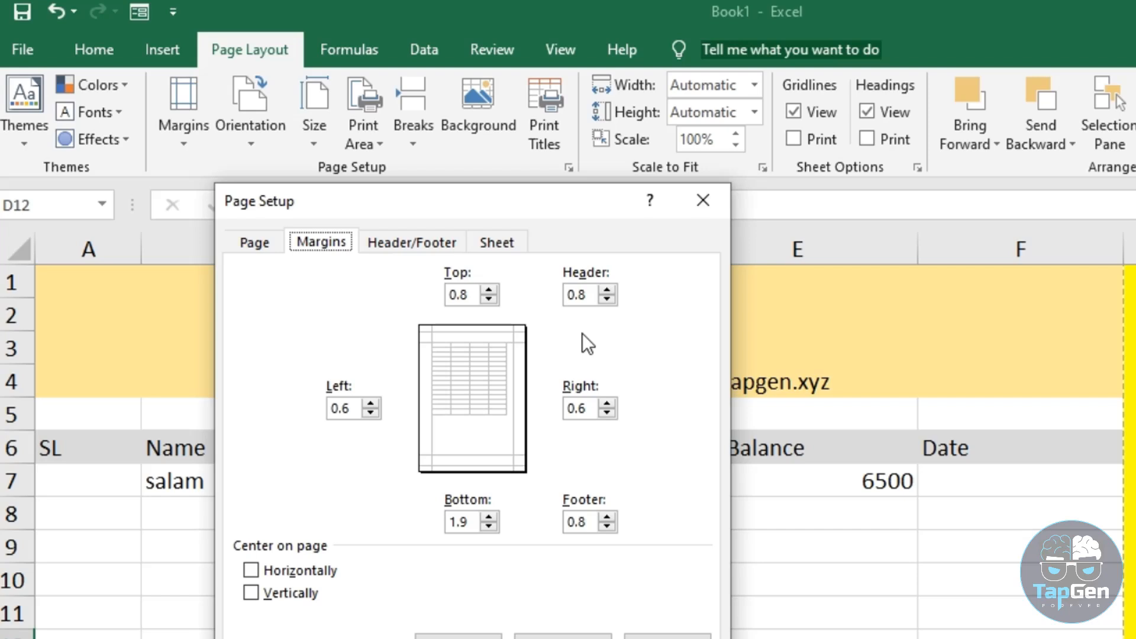
click(312, 574)
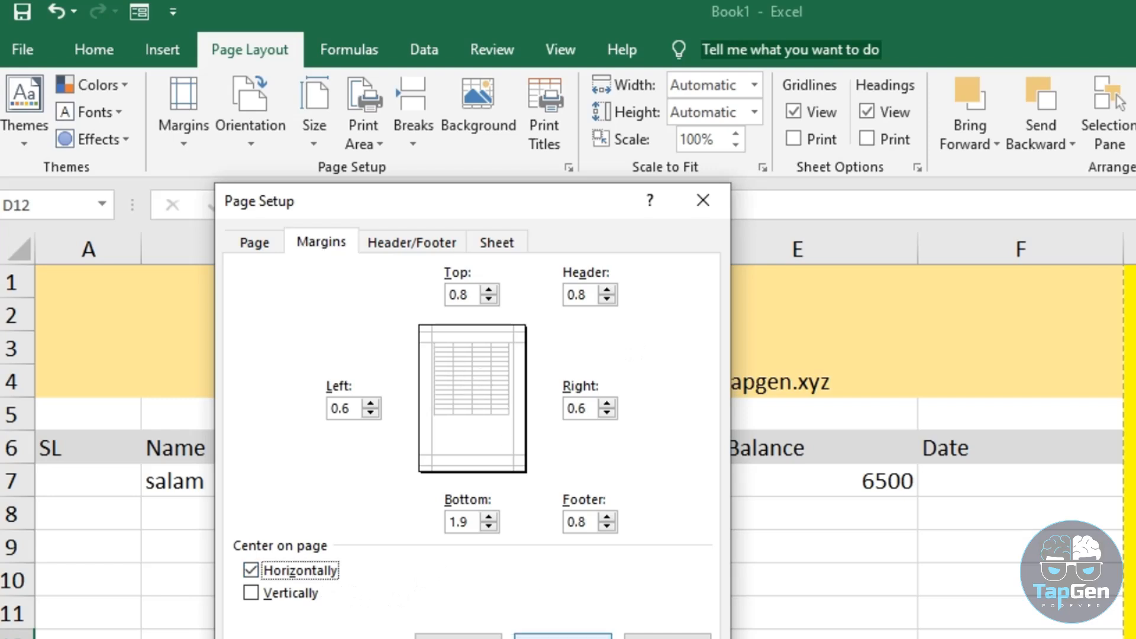
click(563, 637)
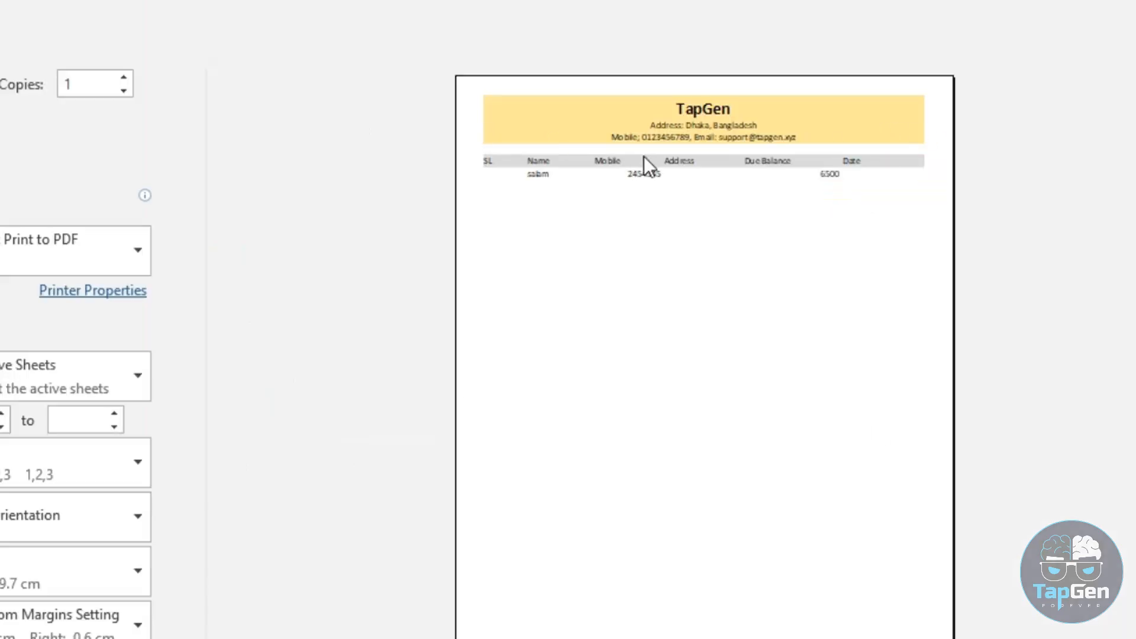
- Return to the worksheet, switch to Page Layout view, and narrow columns F and E
click(0, 14)
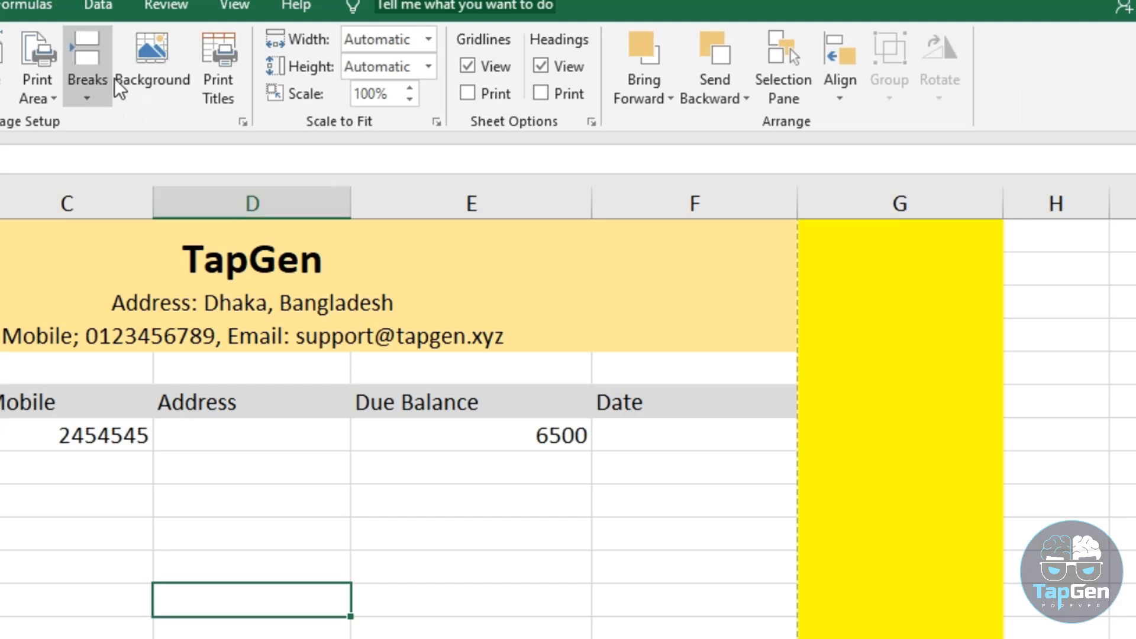
click(234, 7)
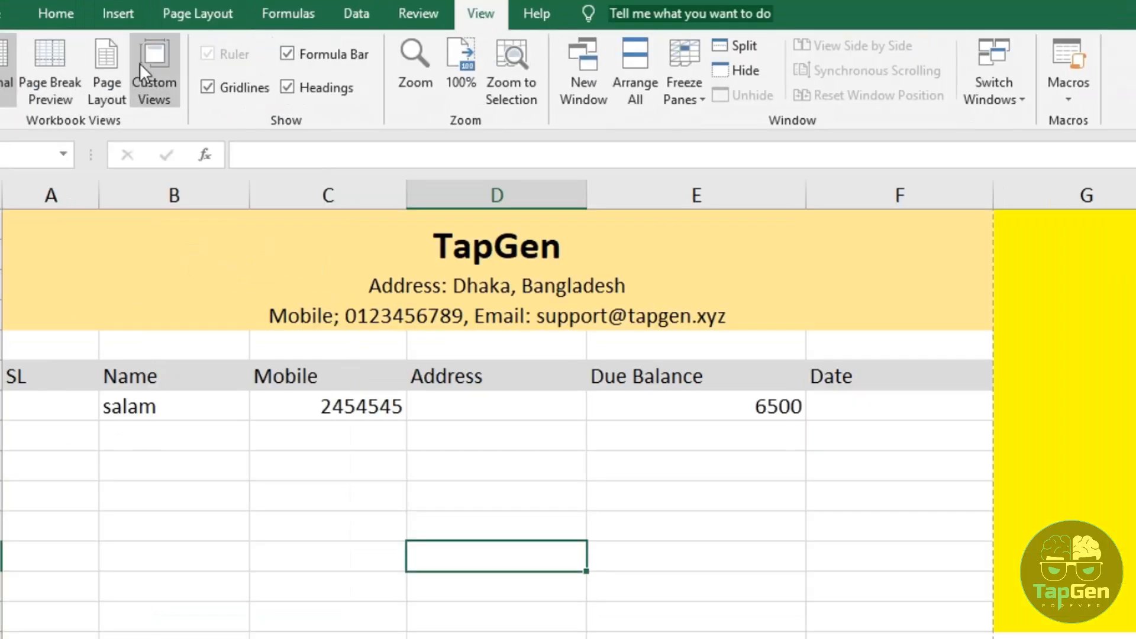
click(120, 59)
drag(858, 229, 812, 233)
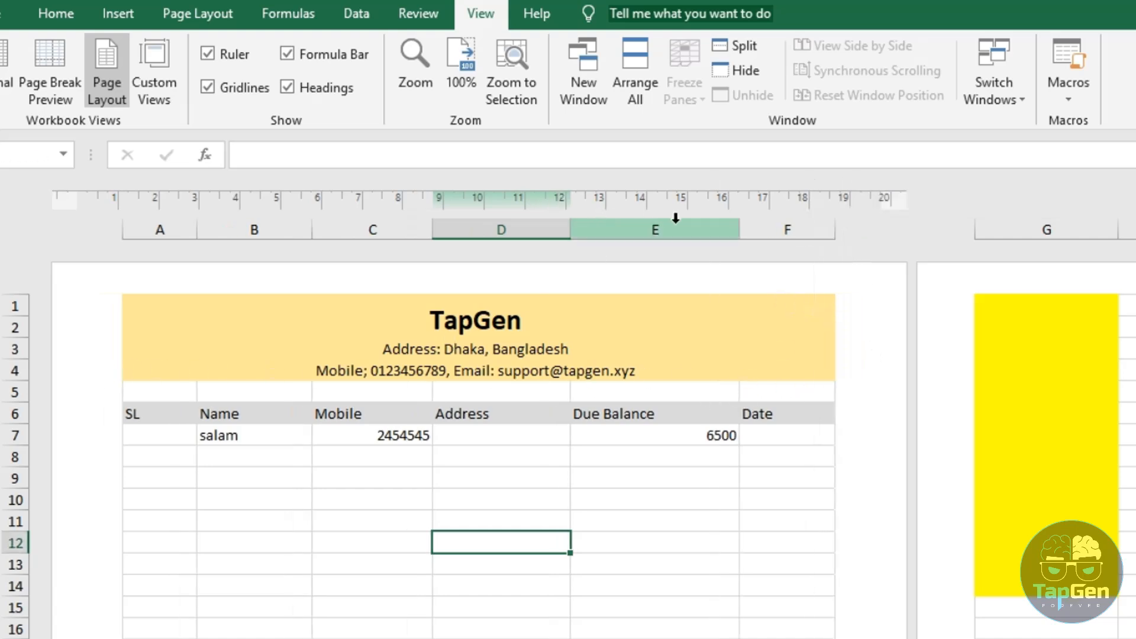
drag(740, 229, 716, 228)
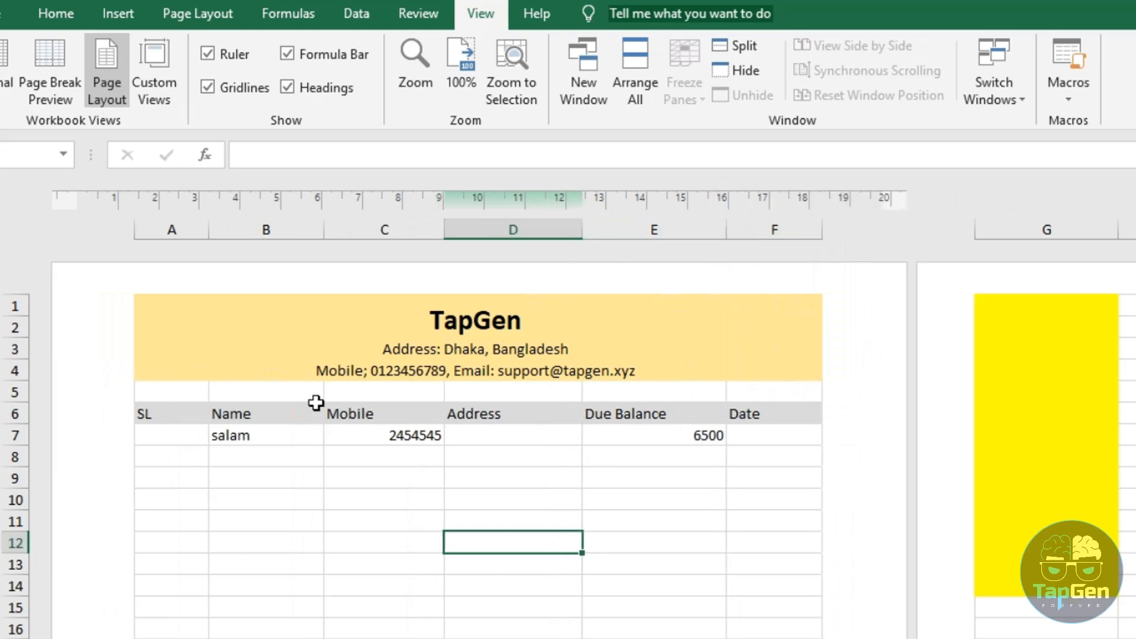
- Switch back to Normal view, check the narrowed table in the print preview, and return to the worksheet
click(6, 68)
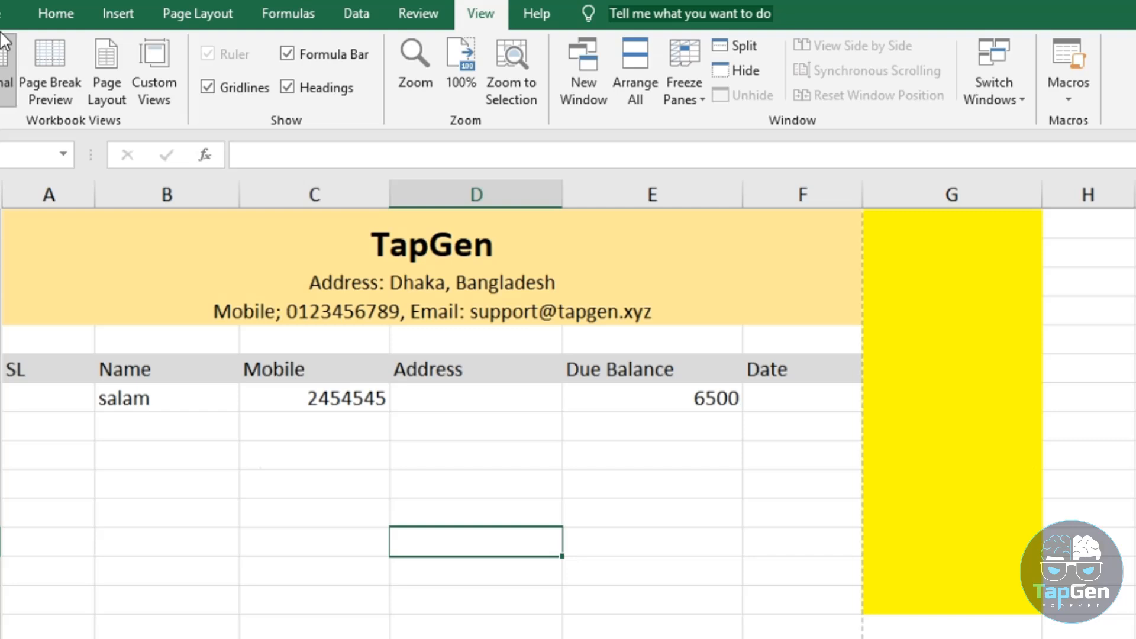
click(9, 13)
click(69, 386)
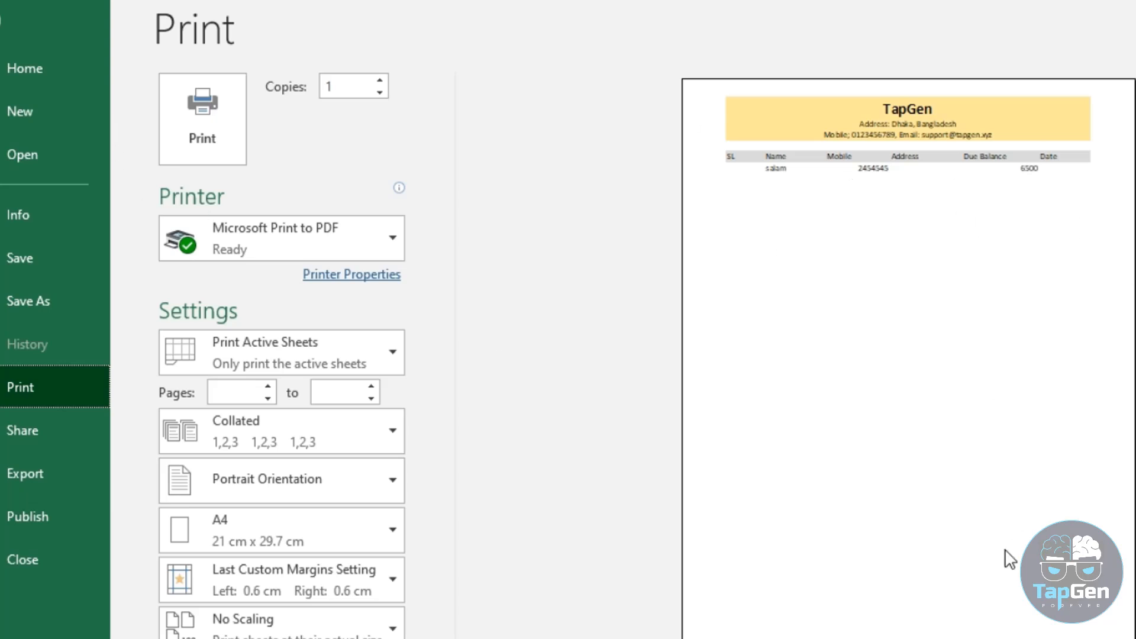
click(13, 22)
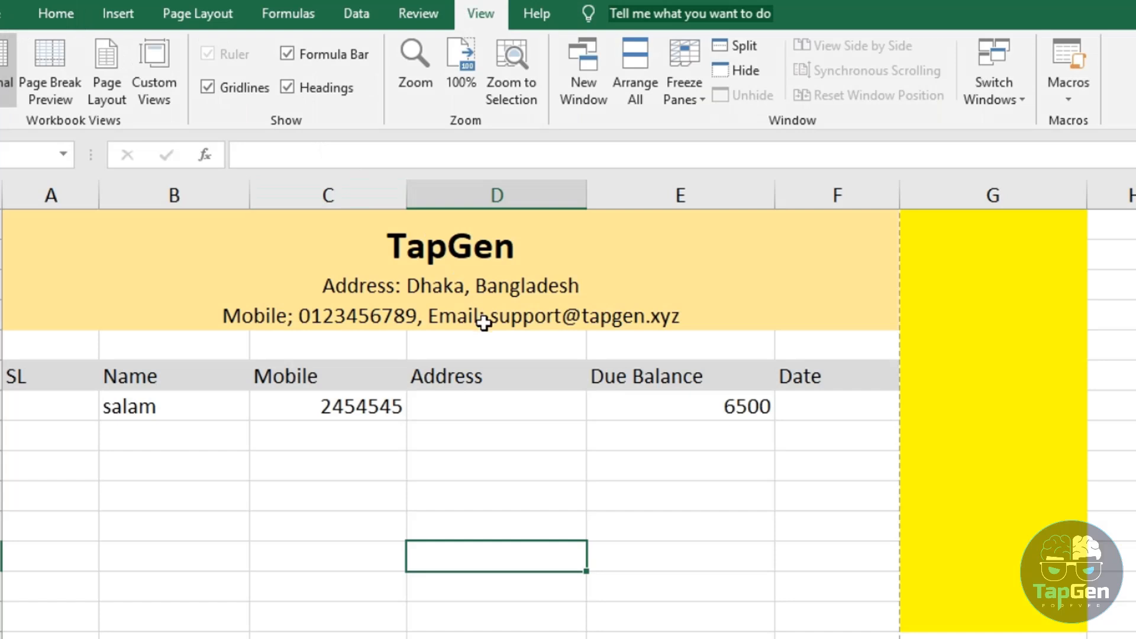
- Turn on gridline printing for the sheet and check the result in the print preview
click(199, 16)
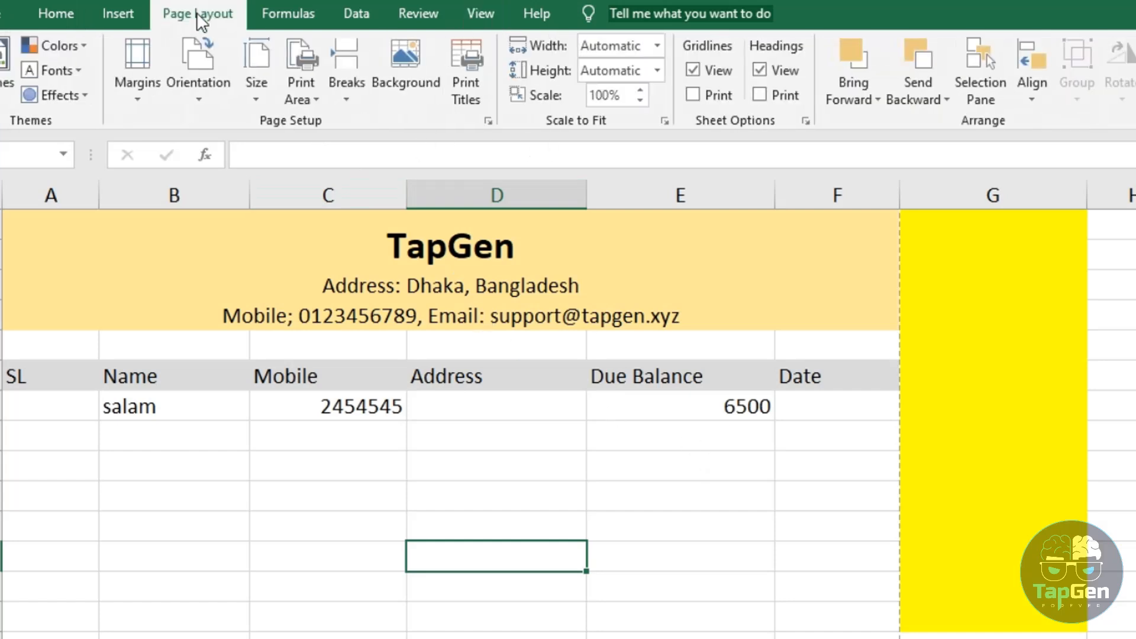
click(467, 63)
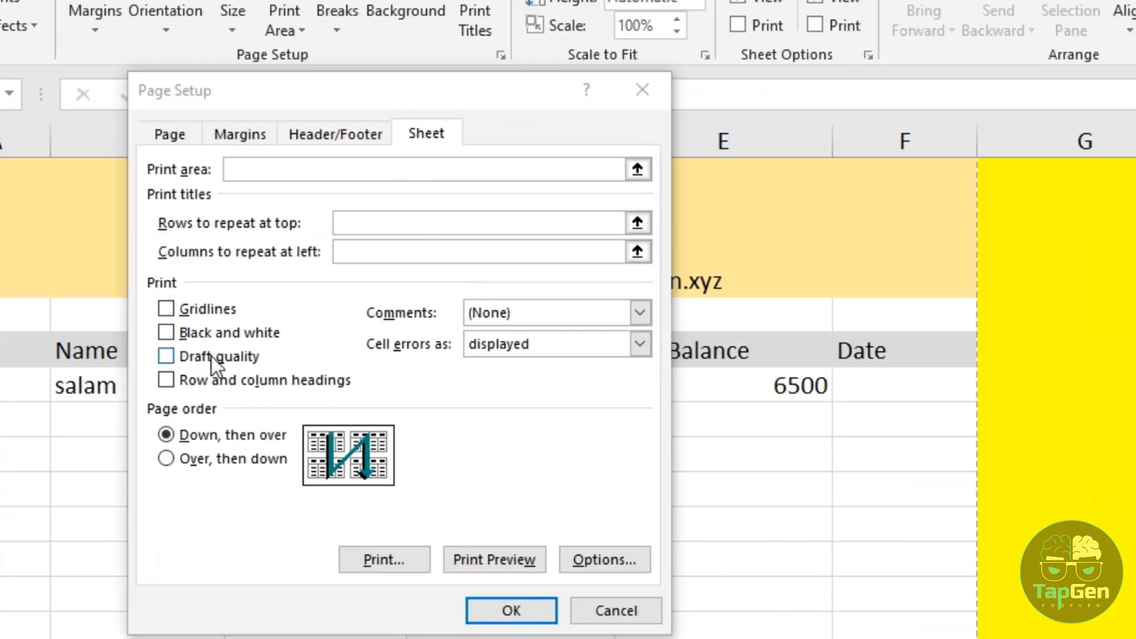
click(176, 310)
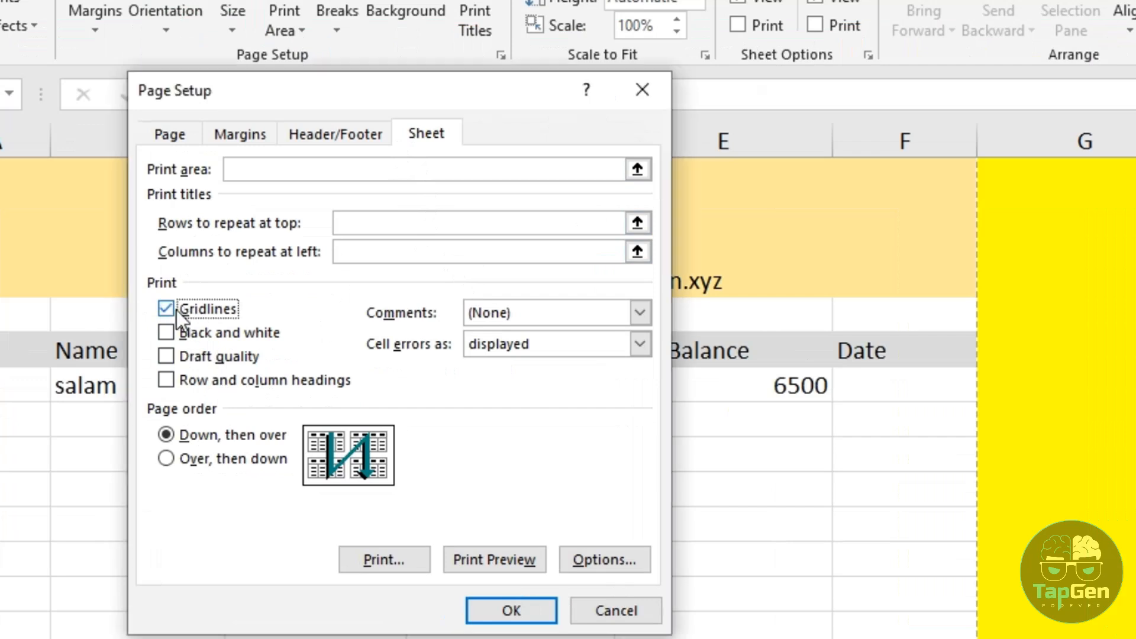
click(509, 612)
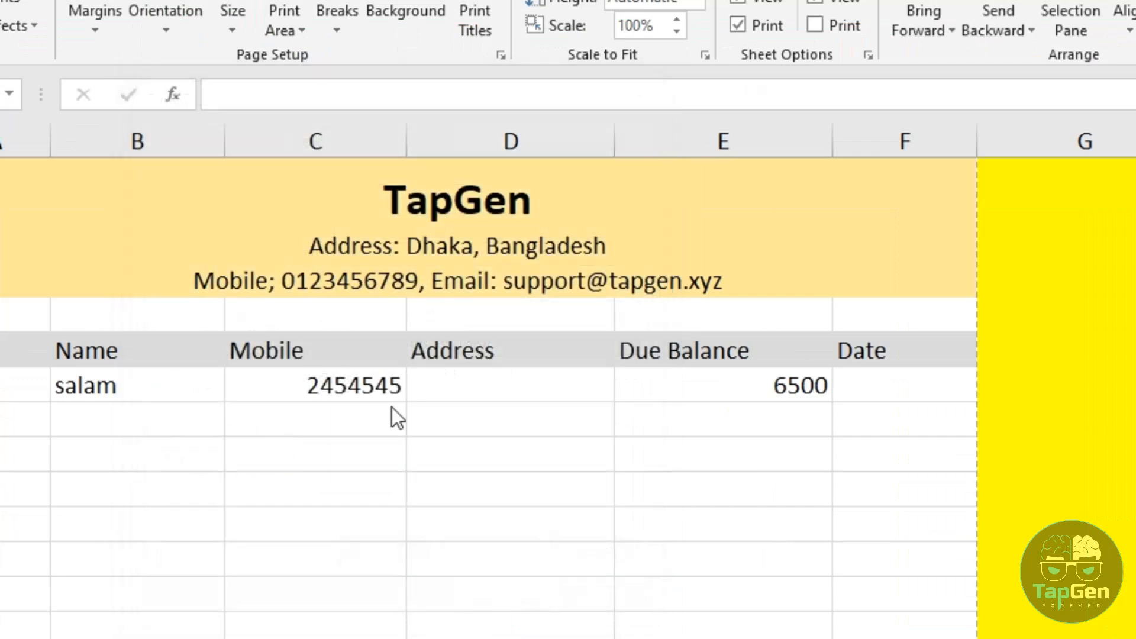
click(23, 44)
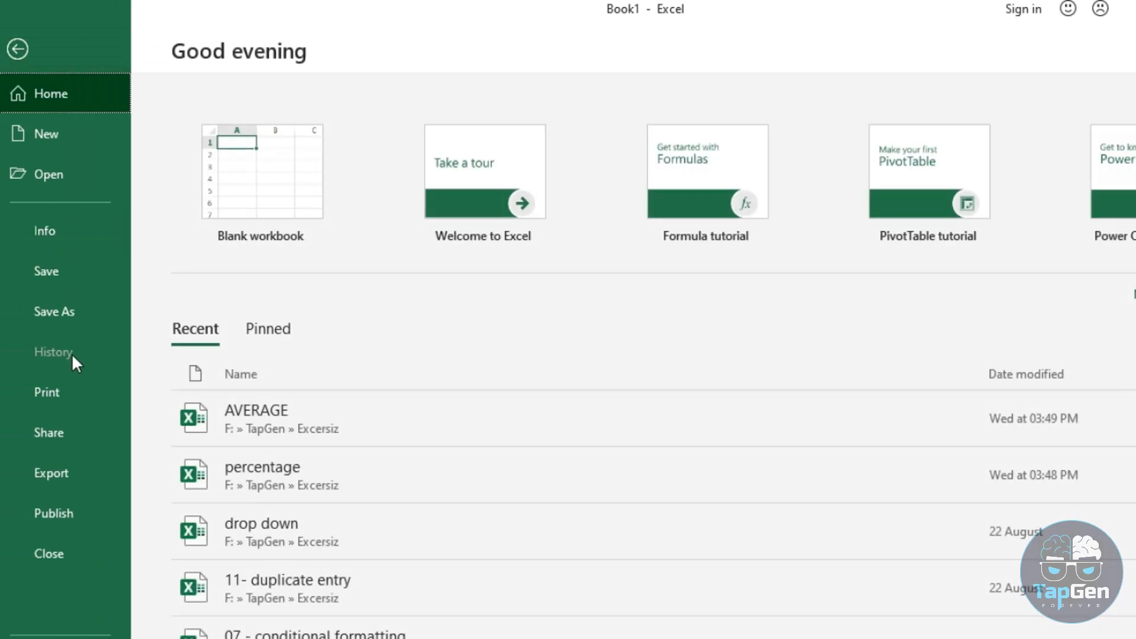
click(74, 393)
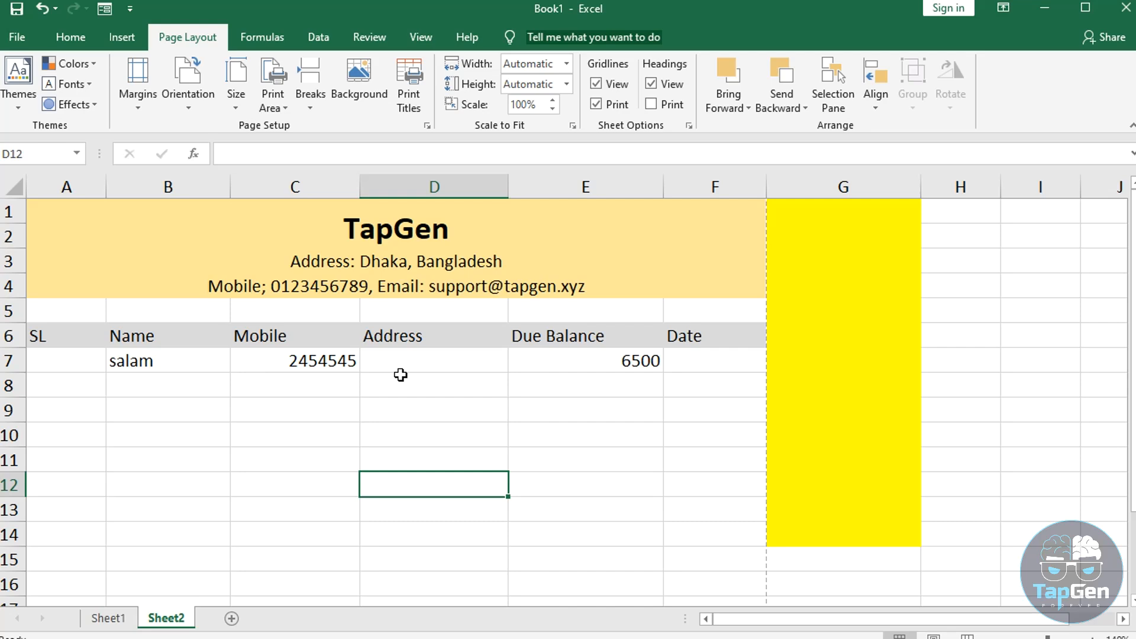
scroll(616, 434, down, 2)
scroll(752, 410, up, 2)
click(798, 531)
click(824, 243)
drag(828, 268, 850, 533)
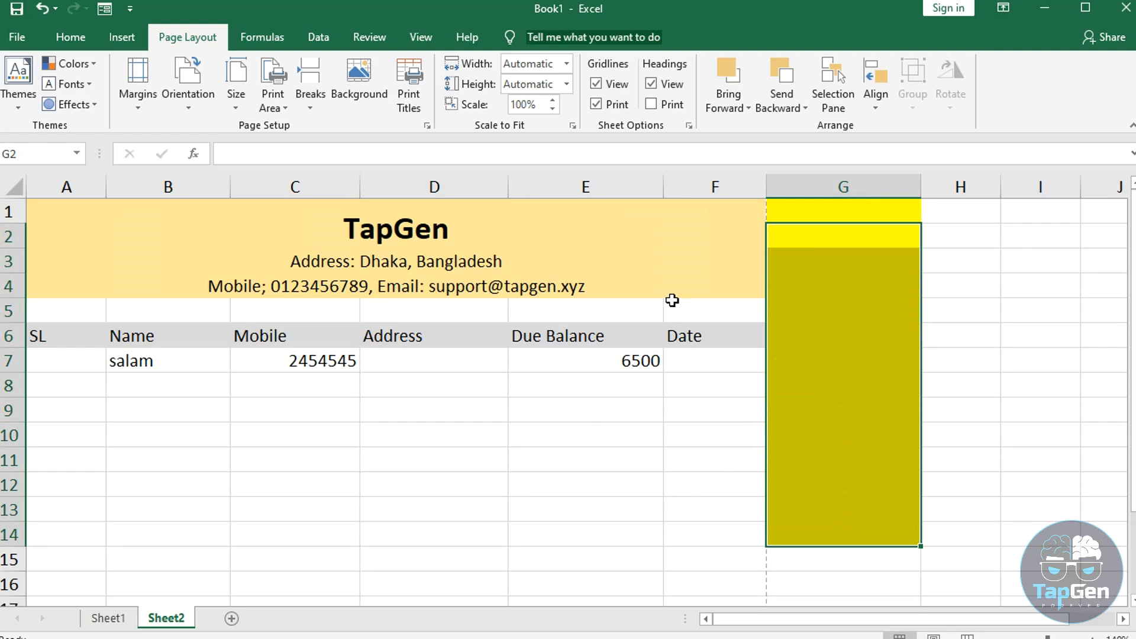
click(402, 64)
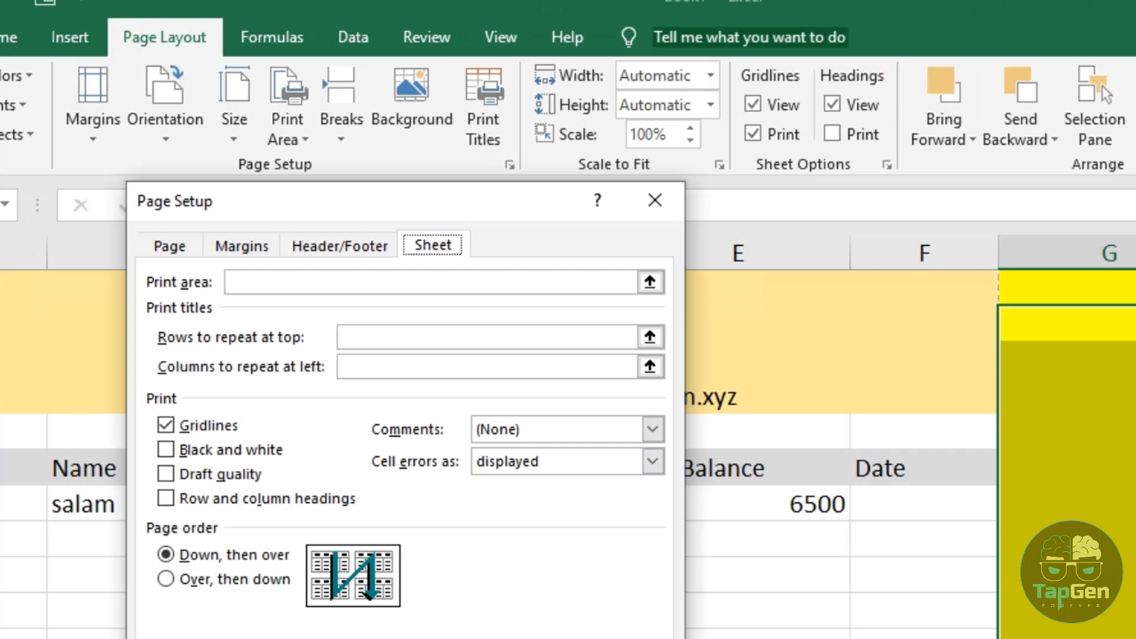
click(655, 200)
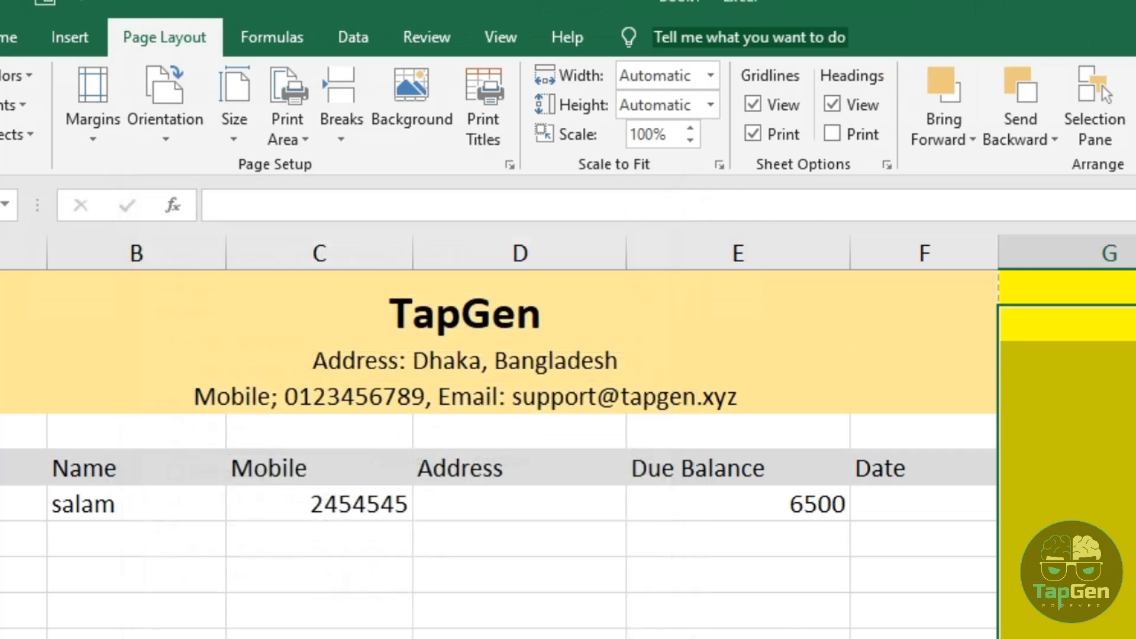
- Set the print area to A1:F32 in the Page Setup options and check it in the print preview
scroll(569, 437, down, 5)
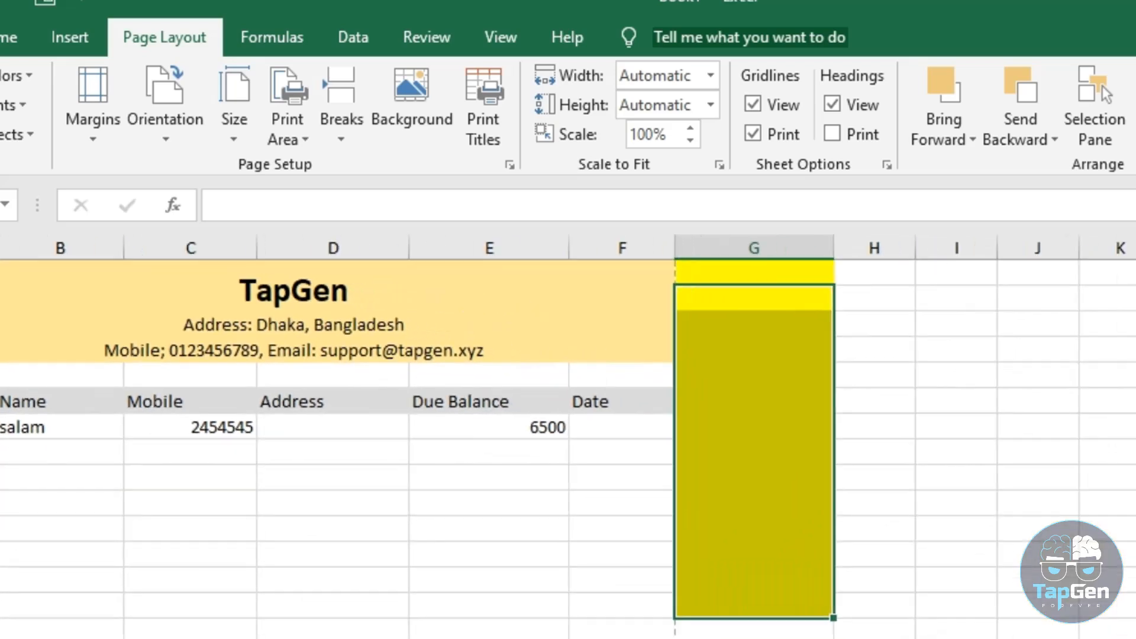
click(492, 85)
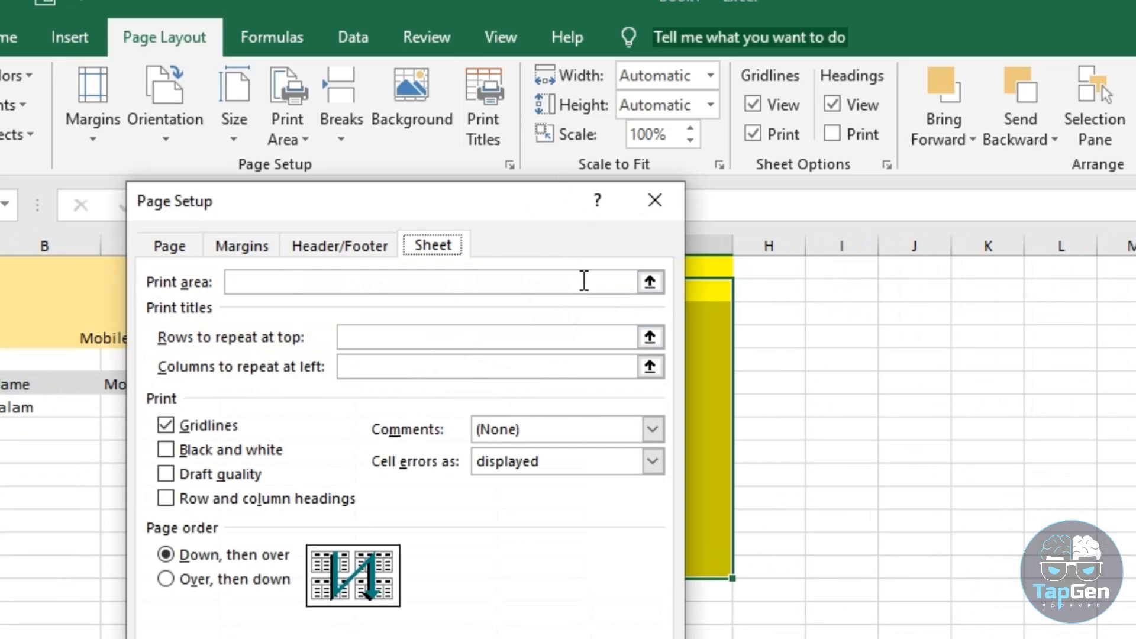
click(656, 283)
mouse_move(0, 261)
mouse_down()
mouse_move(169, 638)
mouse_move(212, 638)
mouse_move(213, 572)
mouse_up()
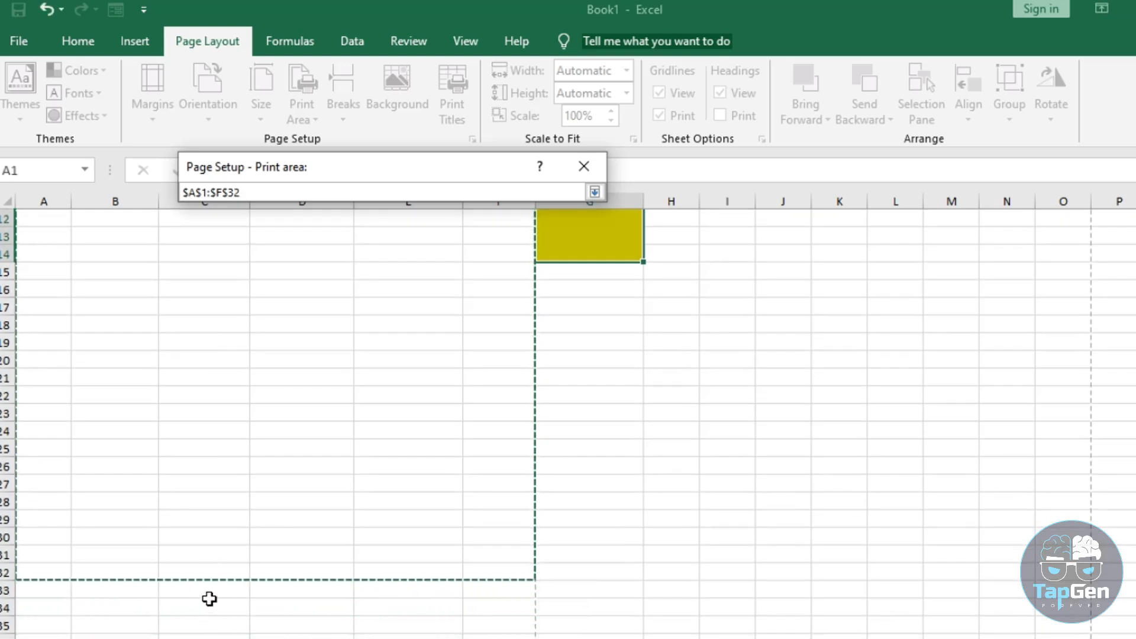
click(594, 191)
click(471, 574)
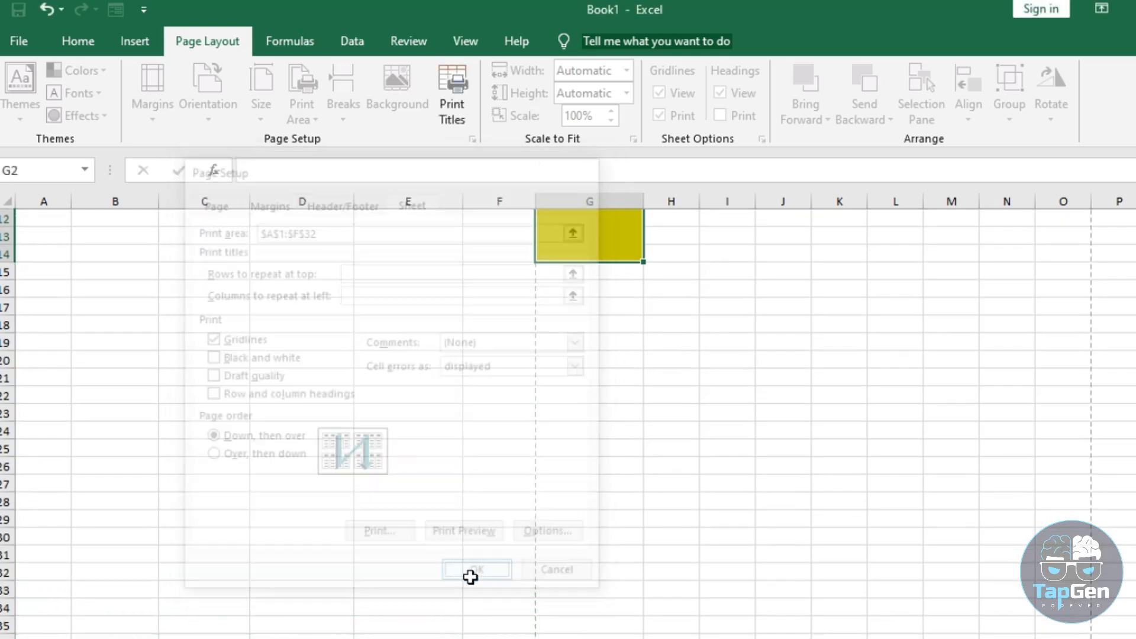
click(20, 40)
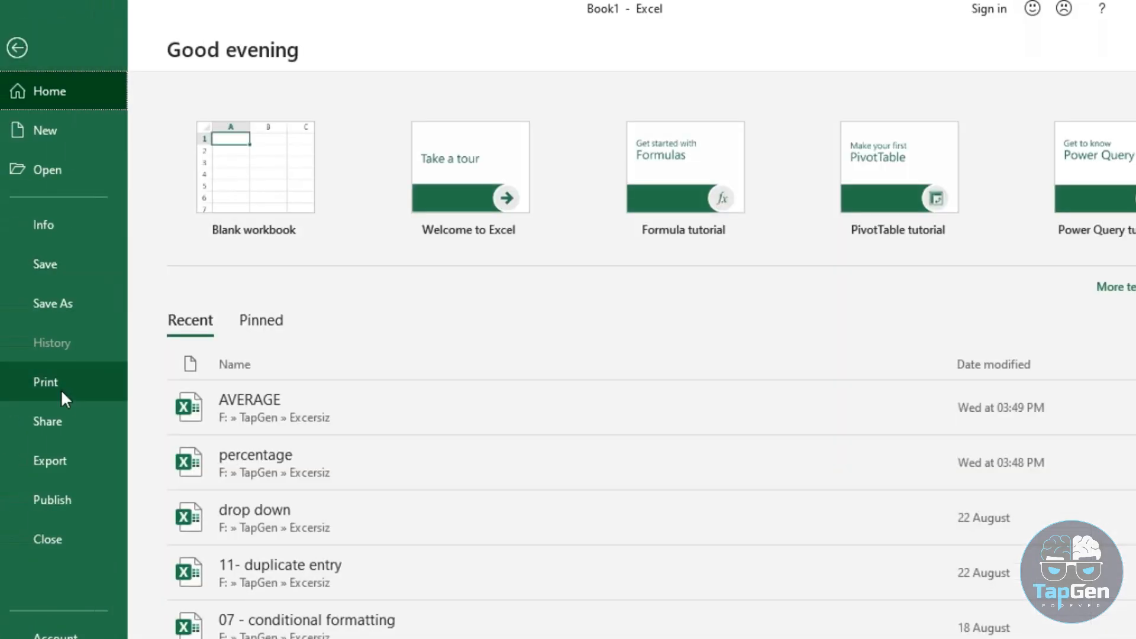
click(55, 382)
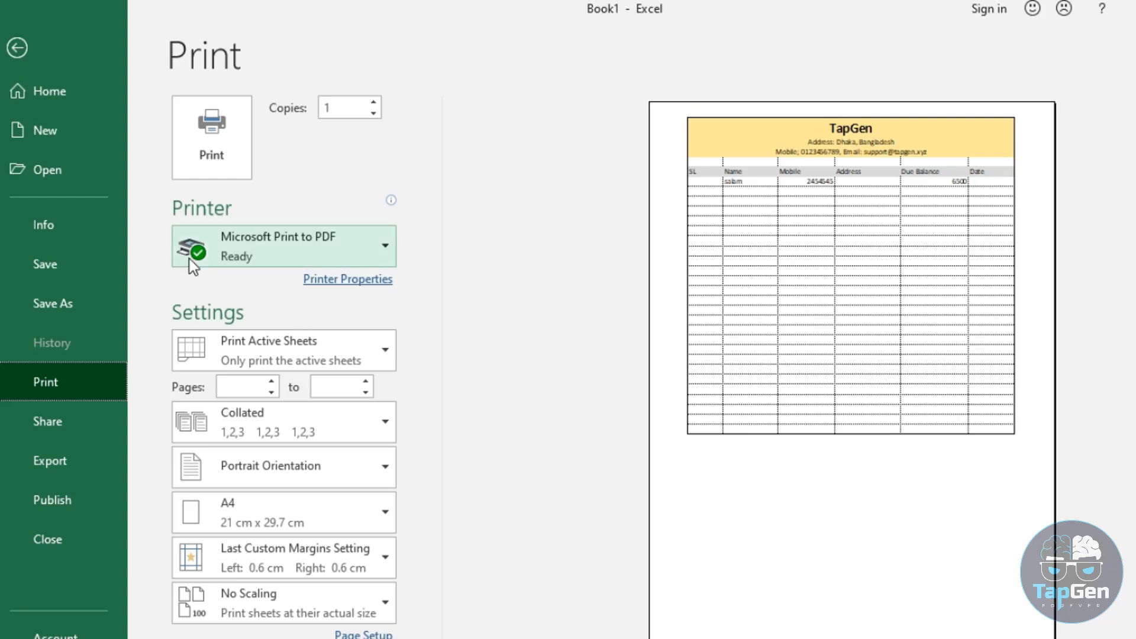
- Return to the worksheet and extend the print area to A1:F52 in the Page Setup options
click(44, 46)
click(429, 324)
click(453, 95)
click(580, 230)
scroll(467, 296, up, 4)
scroll(455, 367, down, 6)
scroll(438, 381, up, 3)
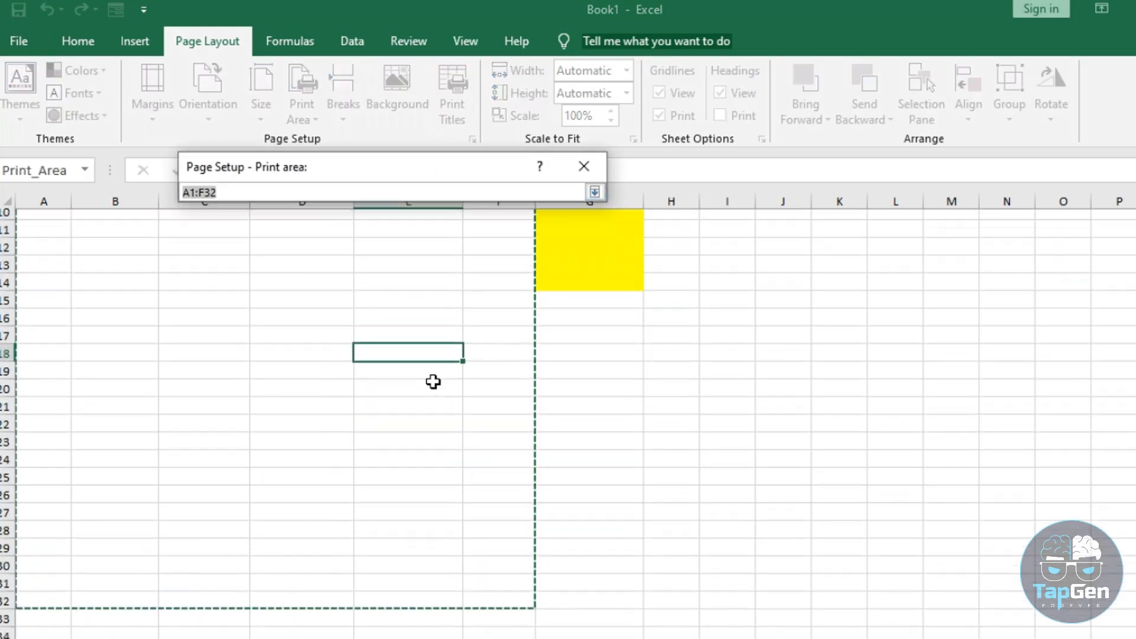
scroll(433, 382, up, 4)
scroll(219, 355, down, 9)
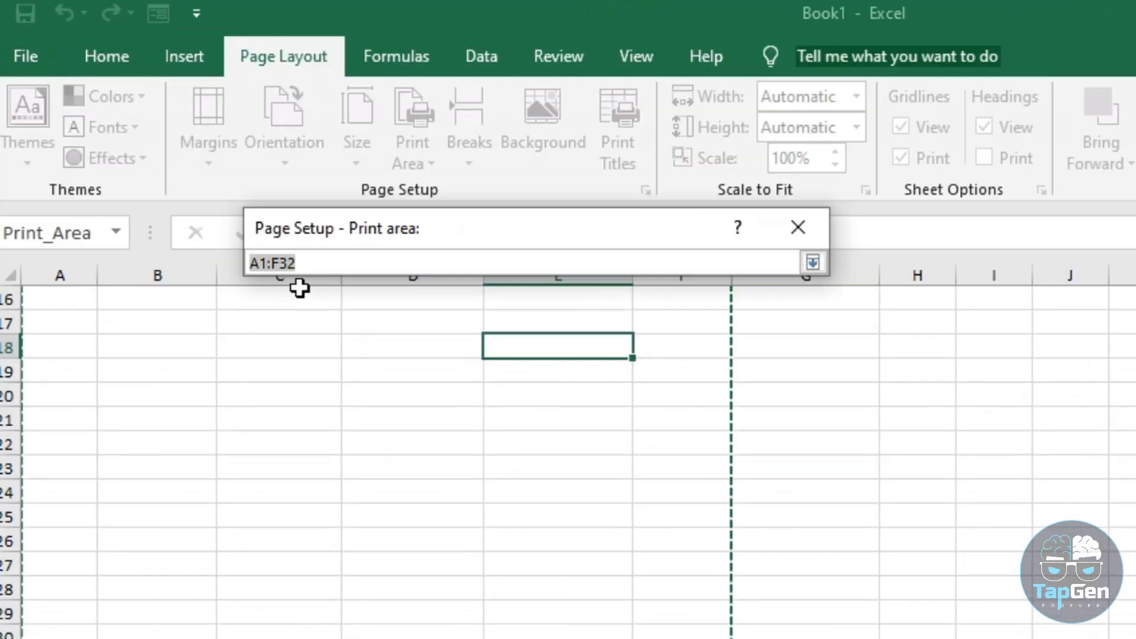
click(285, 262)
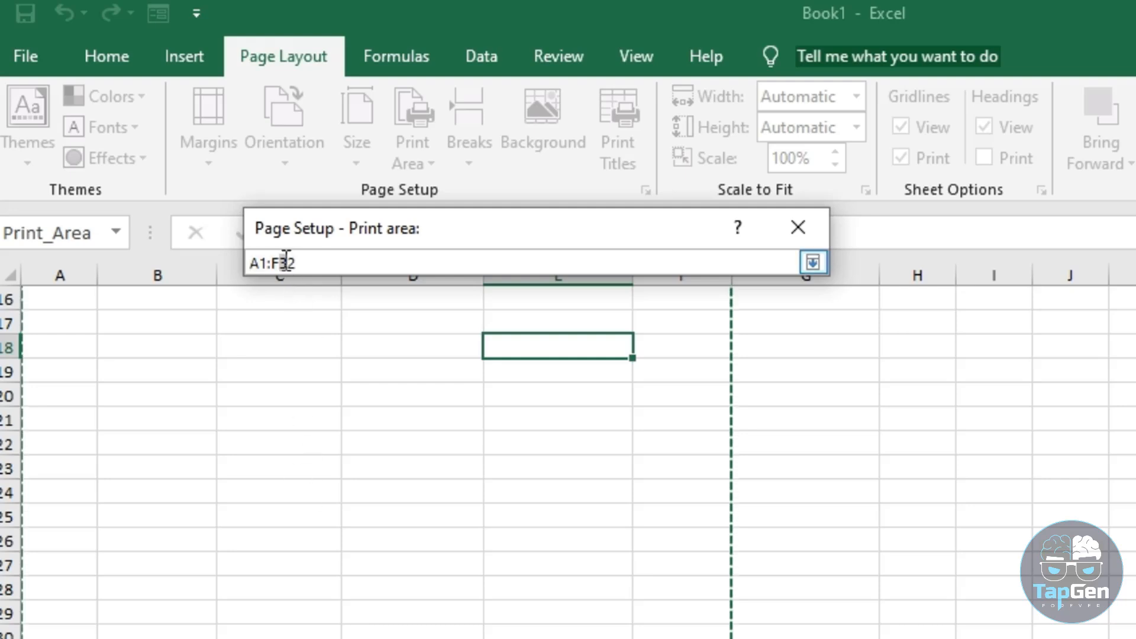
key(Delete)
text(5)
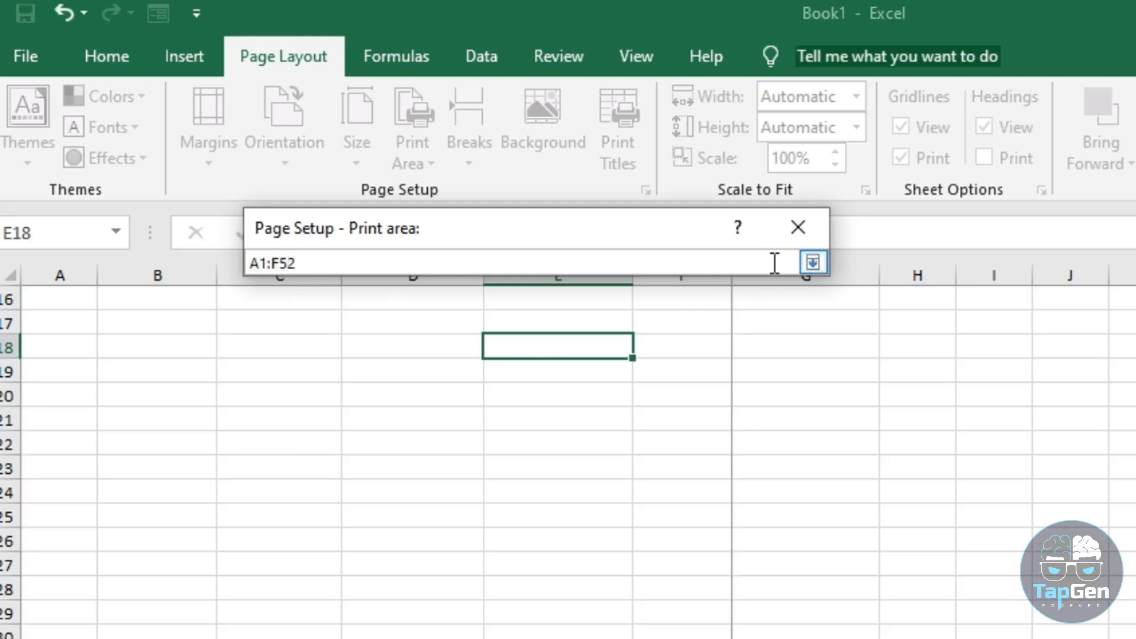
click(813, 263)
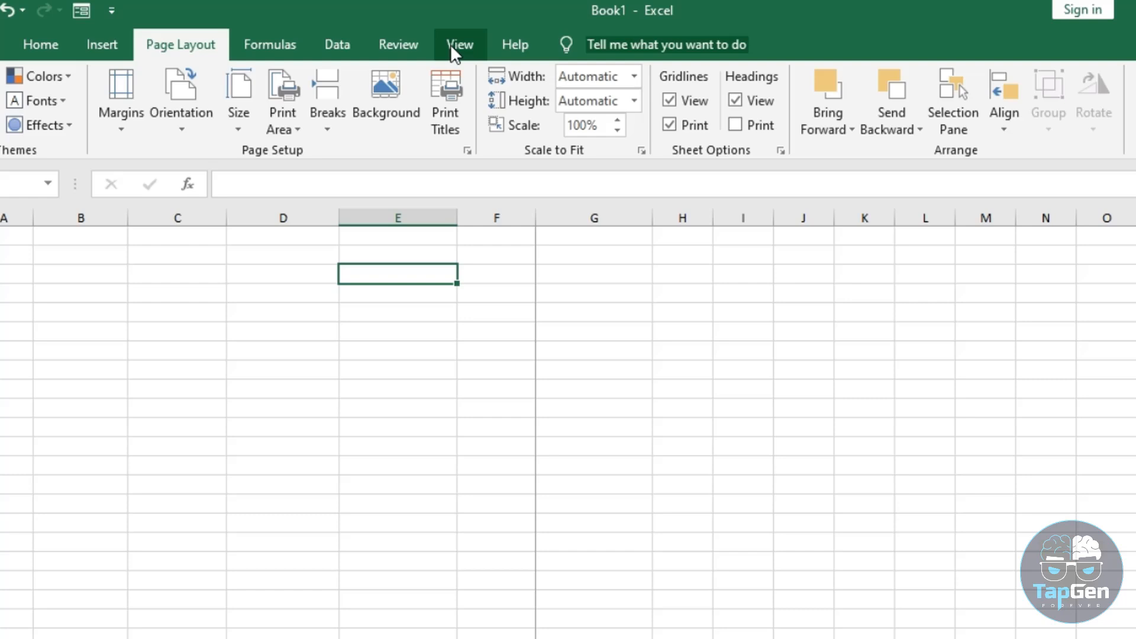
- Hide the worksheet gridlines on screen and show them again
click(453, 45)
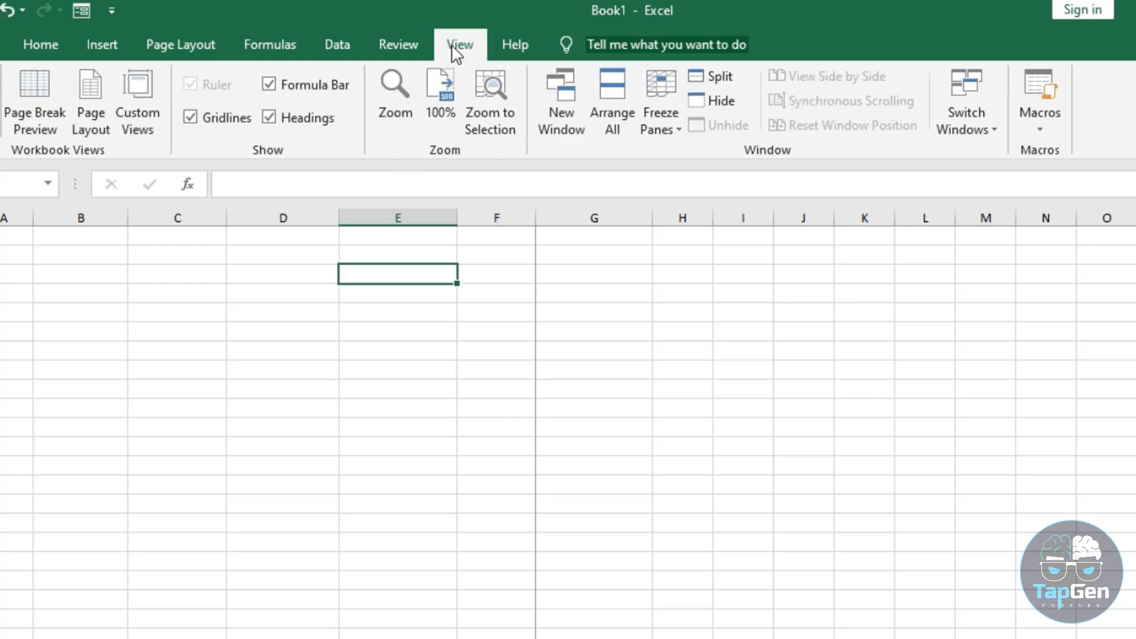
click(190, 117)
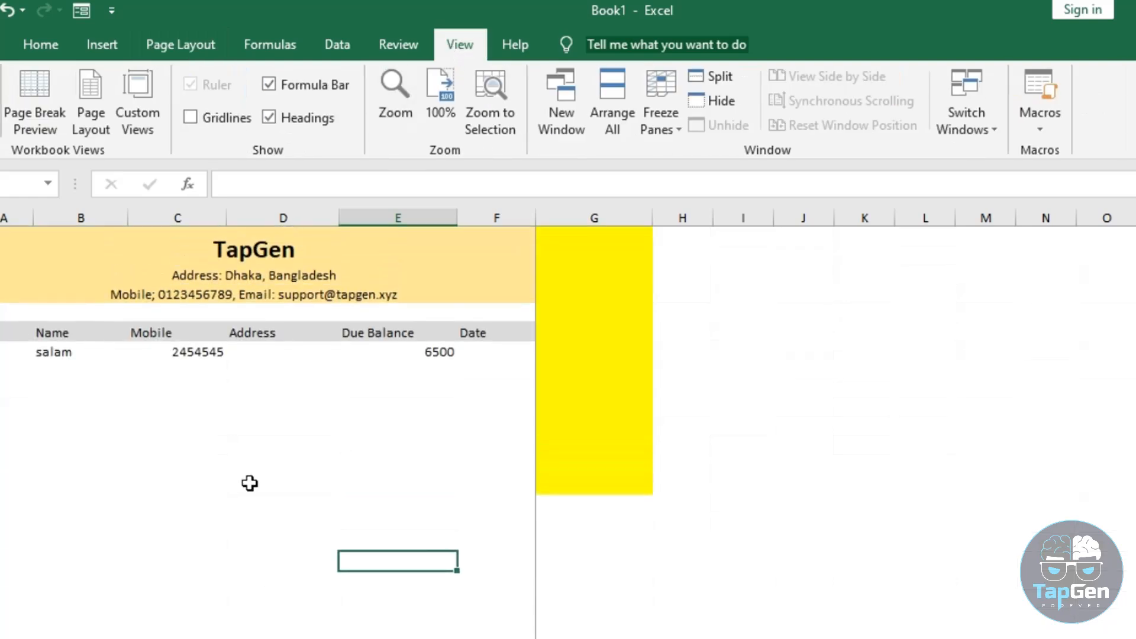
click(191, 117)
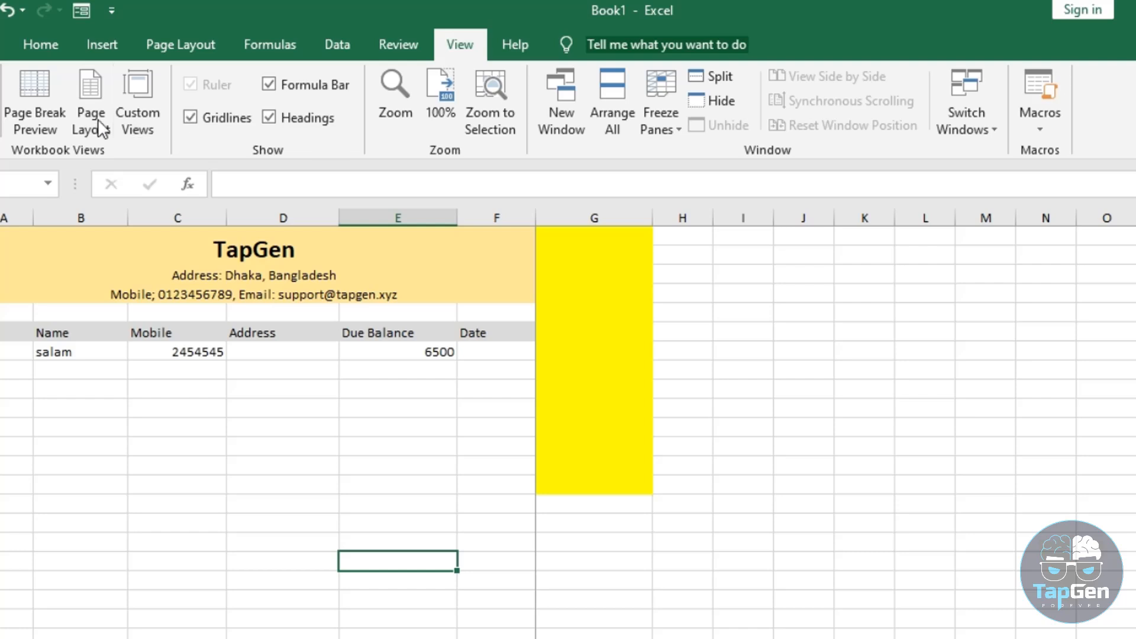
- View the sheet in Page Layout view, return to Normal view, and review the available paper sizes
click(83, 104)
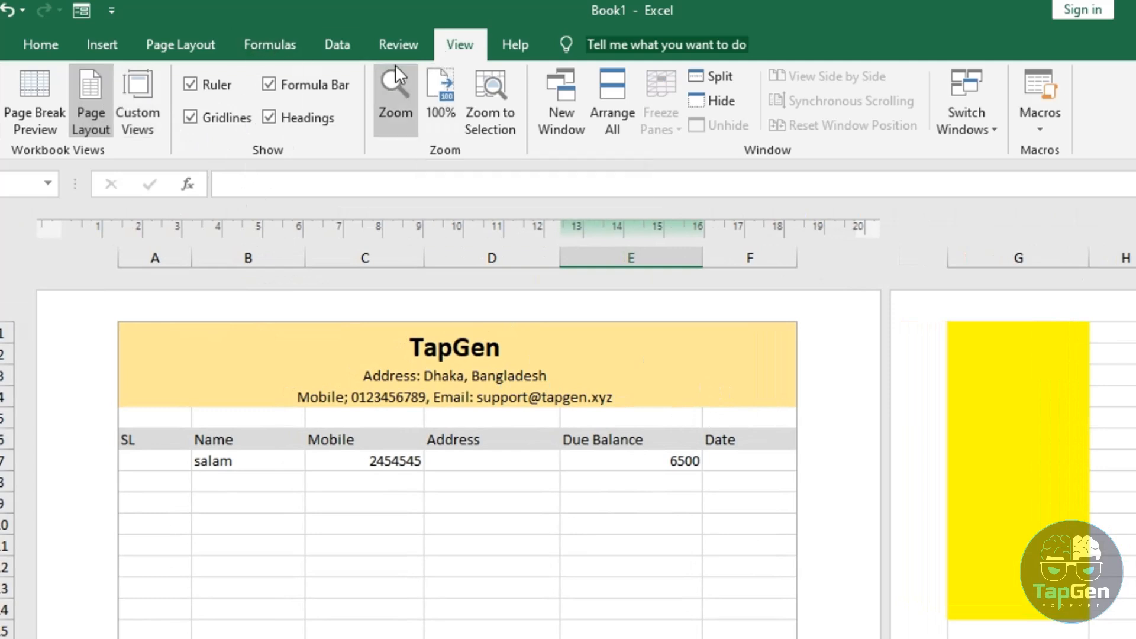
click(5, 98)
click(183, 47)
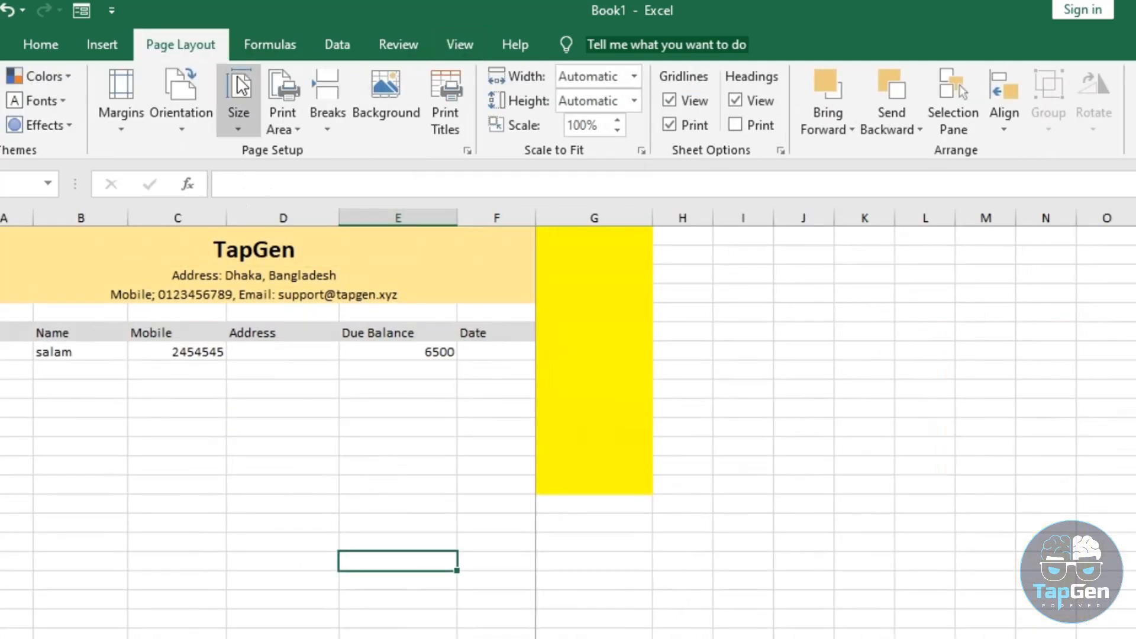
click(239, 118)
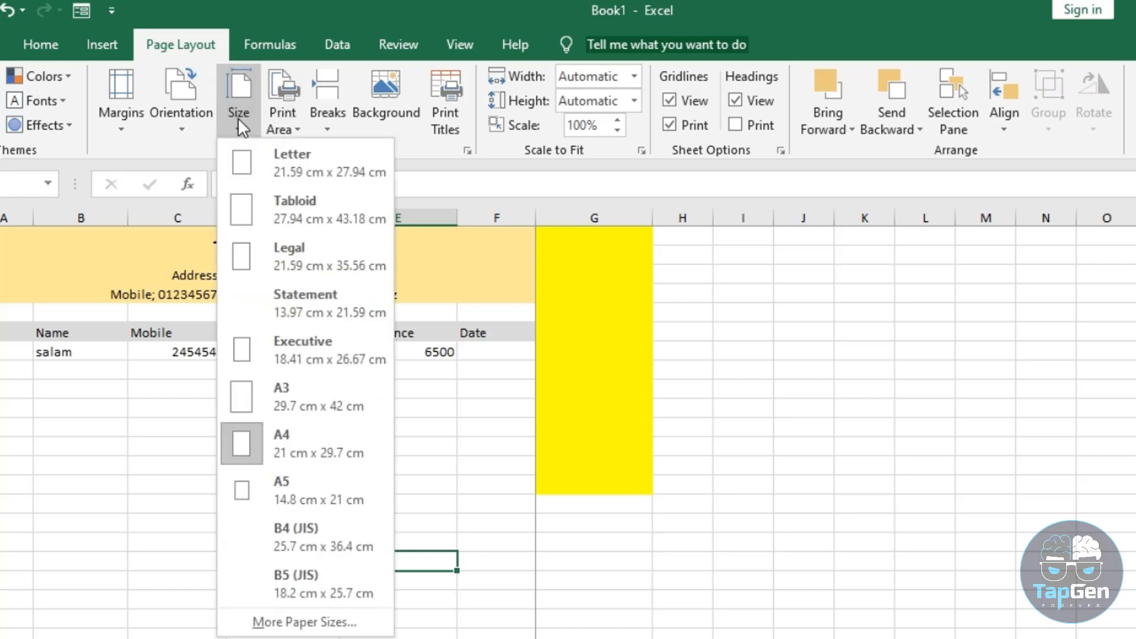
click(244, 118)
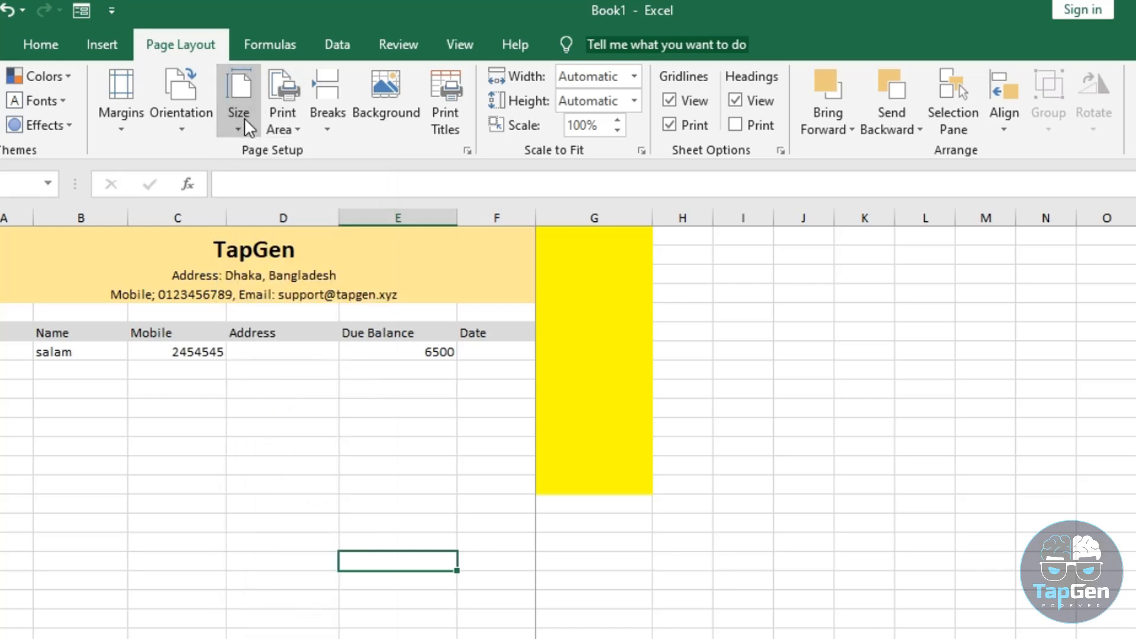
- Set the print area to the single selected cell E18
click(280, 117)
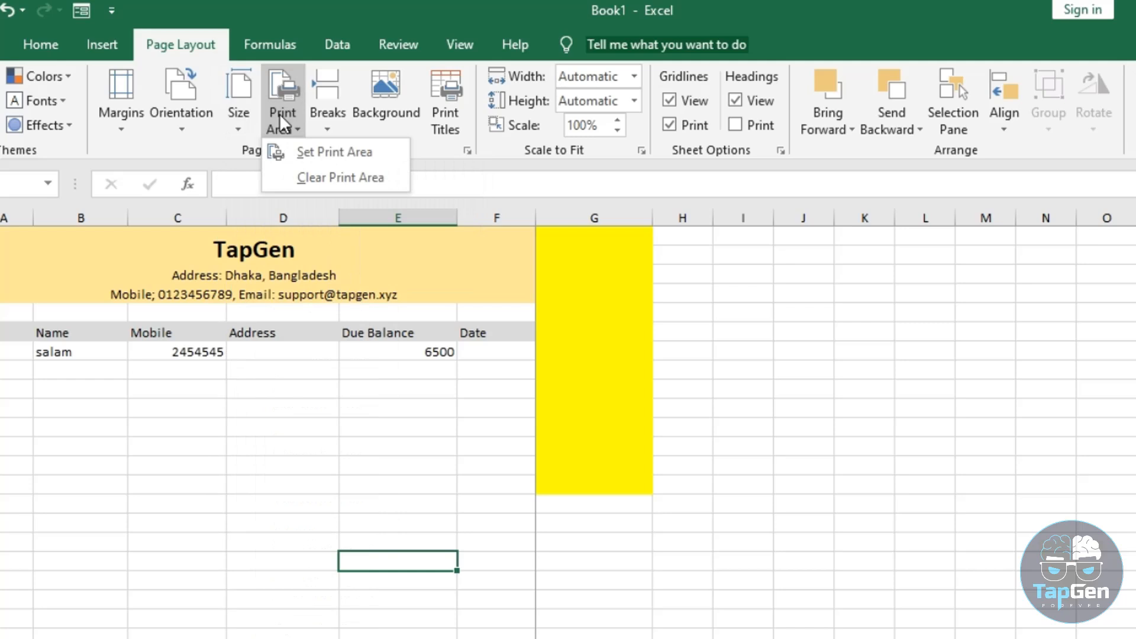
click(330, 151)
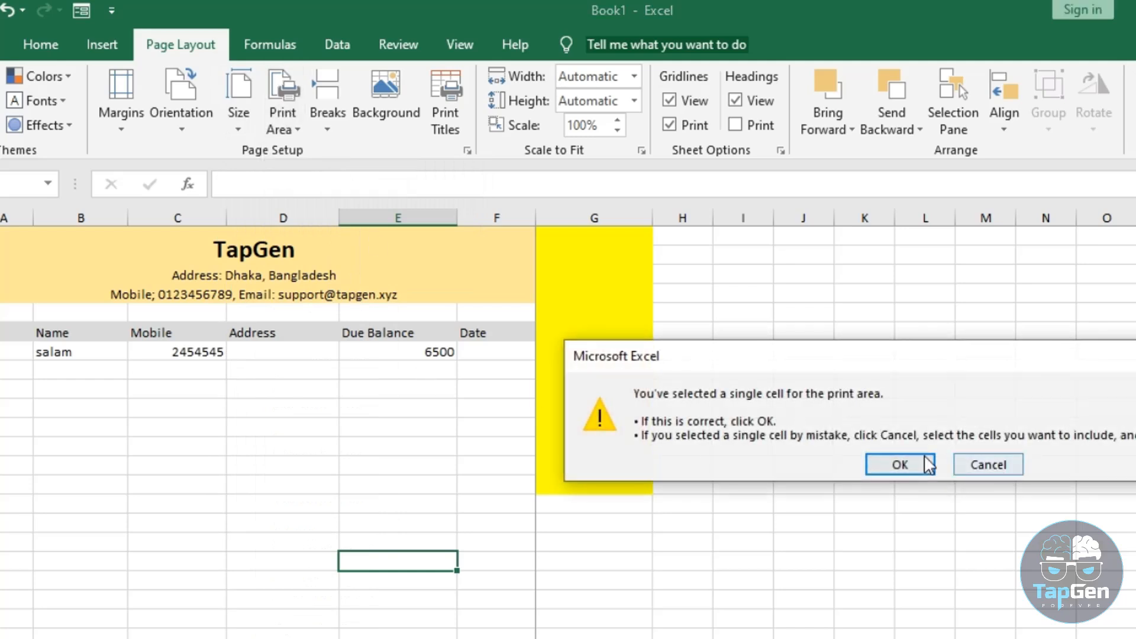
click(900, 465)
- Set the print area to the header and table range A1:F13
click(503, 460)
drag(503, 456, 97, 266)
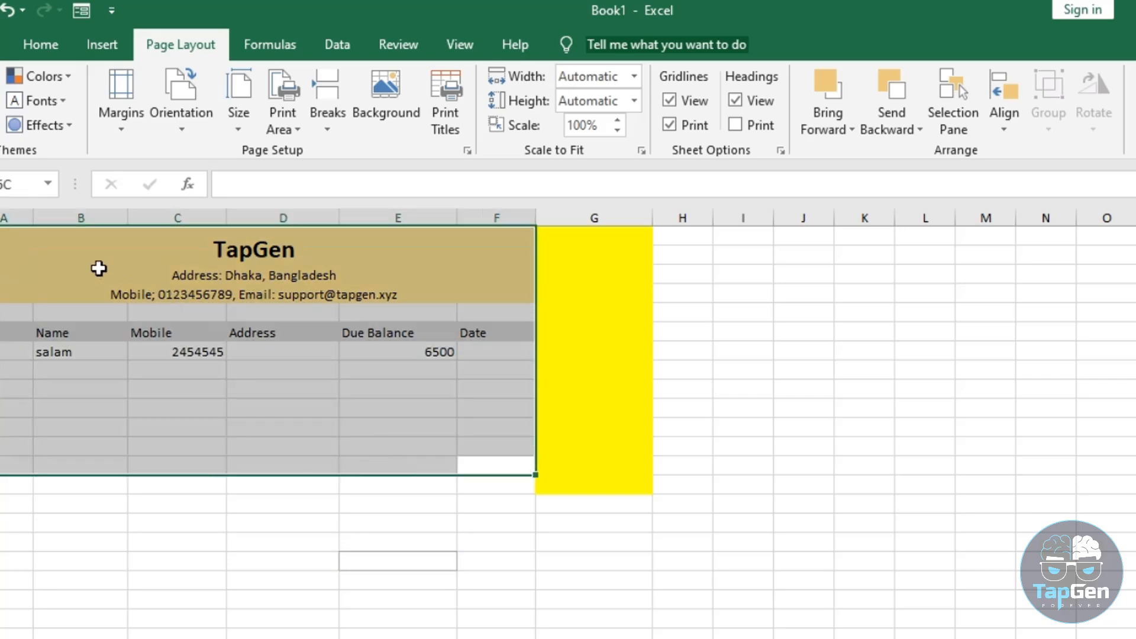
click(294, 124)
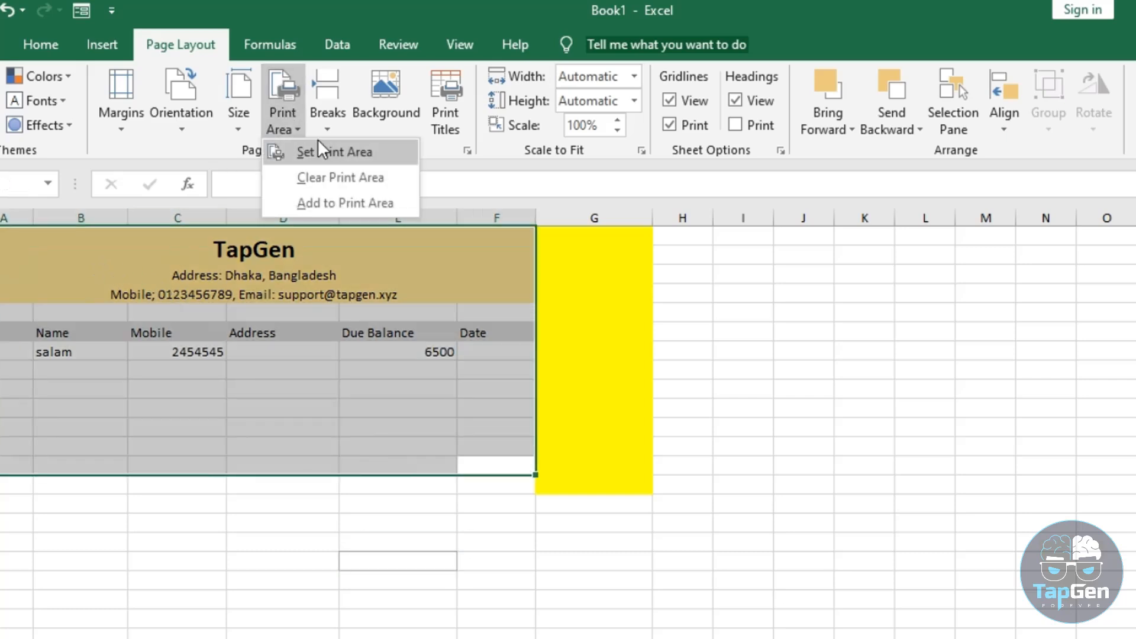
click(356, 156)
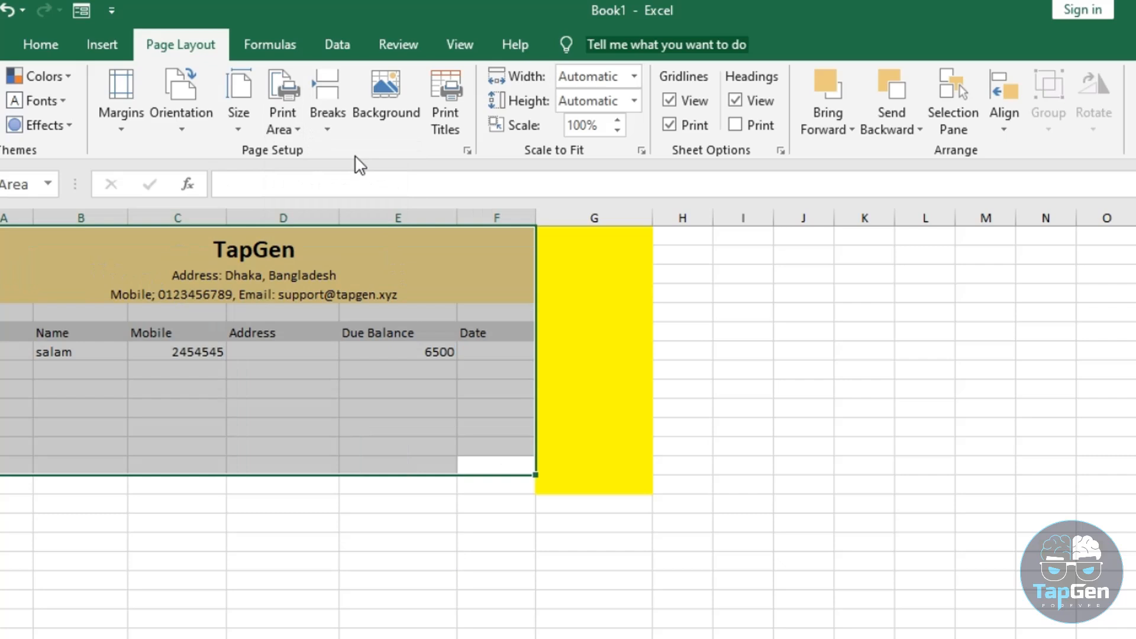
- Preview how the header and table print area will print, and return to the worksheet
click(34, 413)
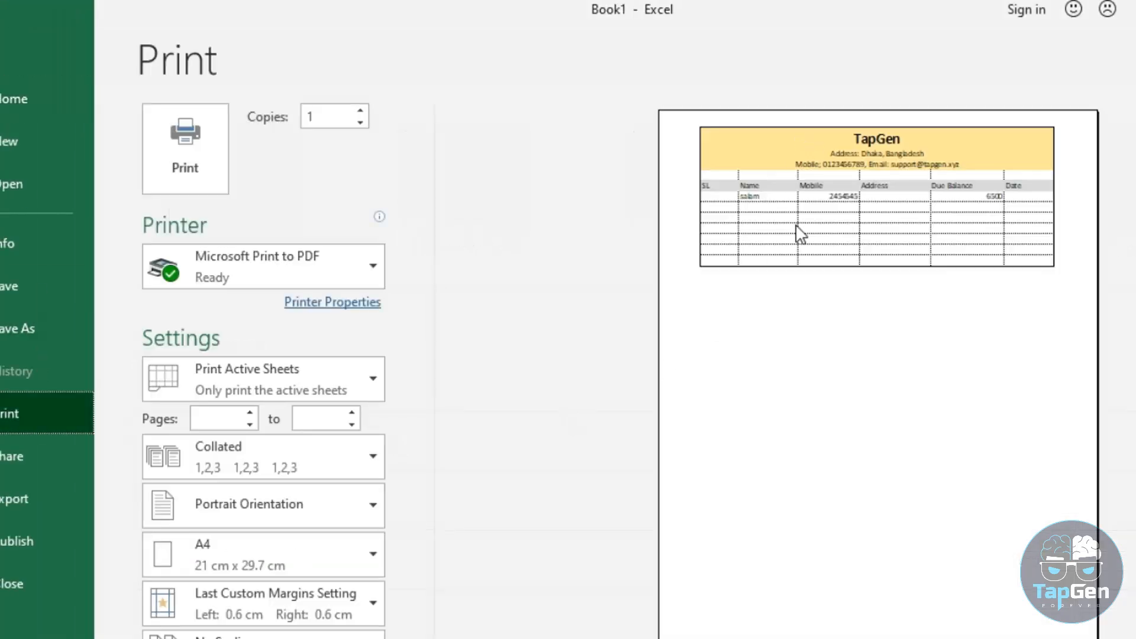
click(7, 68)
click(273, 273)
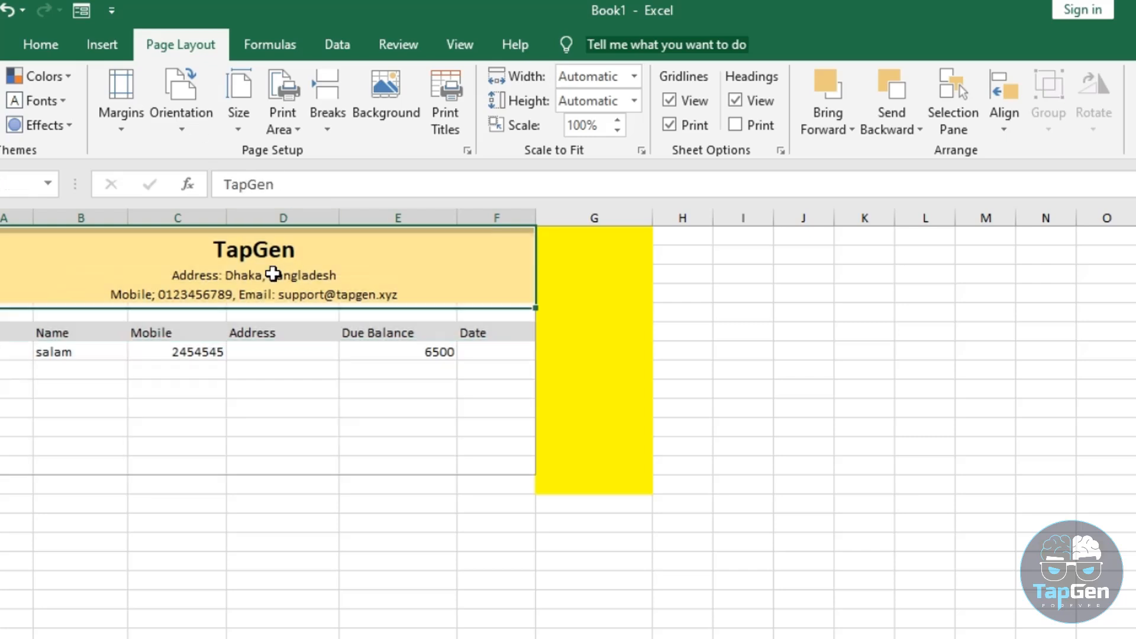
drag(53, 261, 265, 395)
click(320, 458)
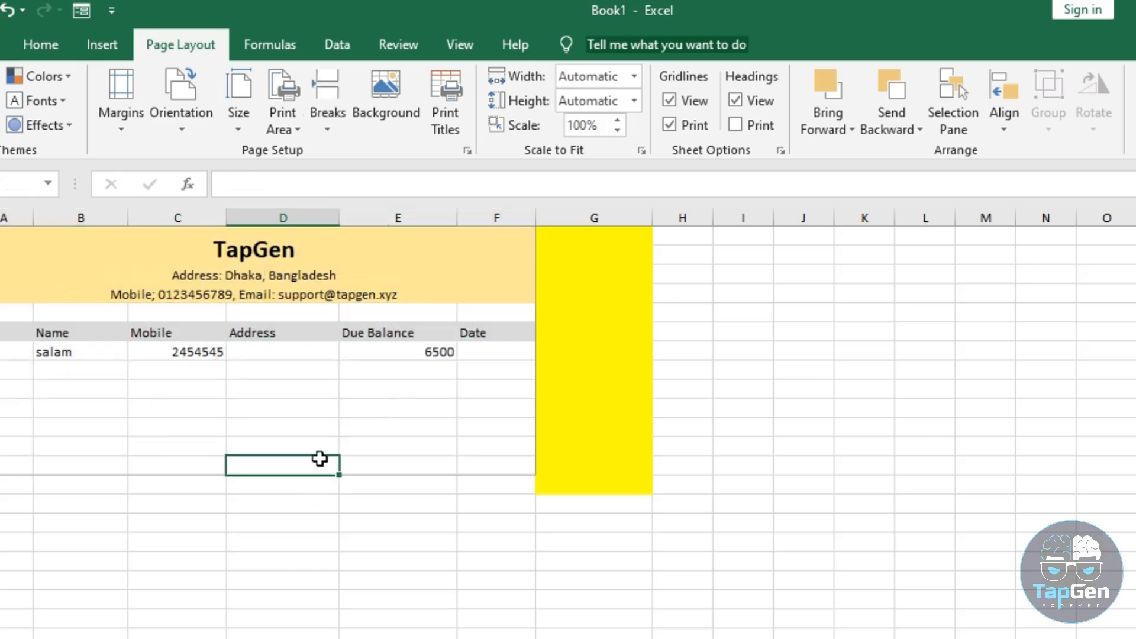
- Clear the worksheet's print area
click(267, 114)
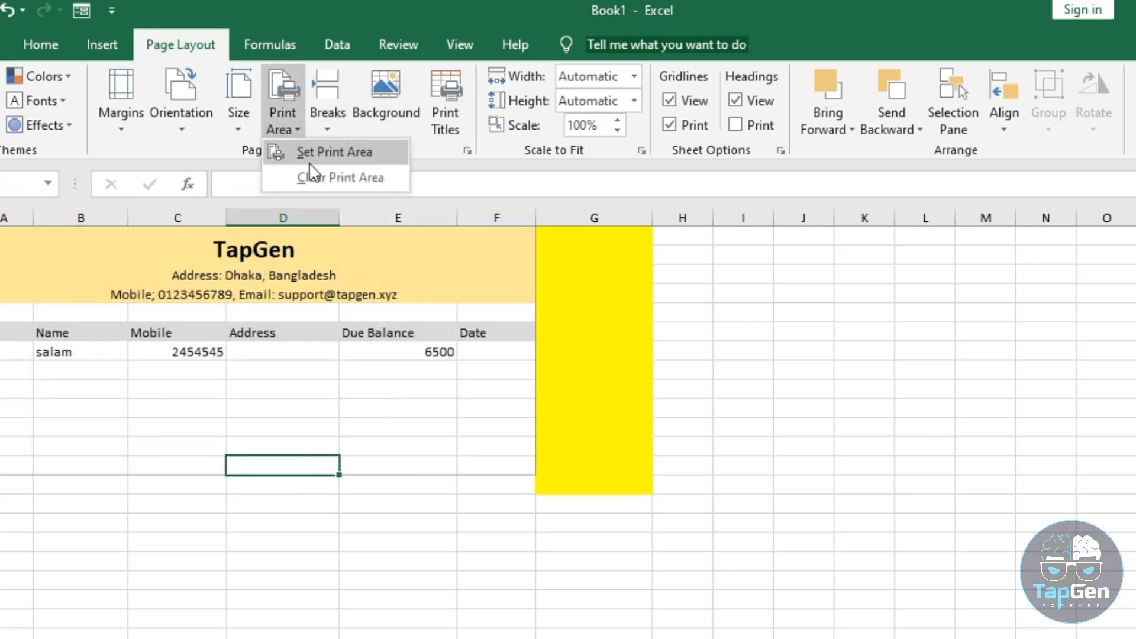
click(322, 179)
drag(13, 240, 304, 408)
click(403, 462)
drag(378, 258, 235, 389)
drag(536, 398, 535, 571)
drag(663, 503, 718, 548)
click(718, 548)
key(ctrl+z)
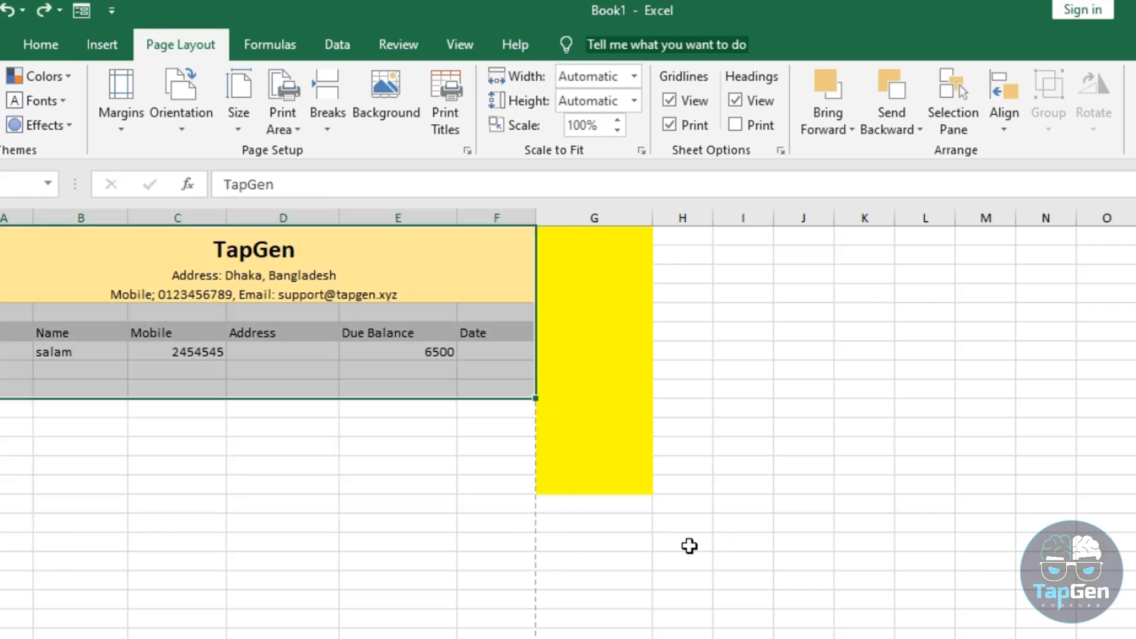
- Clear the print area once more and check cells in the header and heading row
click(328, 128)
click(283, 121)
click(314, 172)
click(303, 464)
click(213, 254)
click(152, 330)
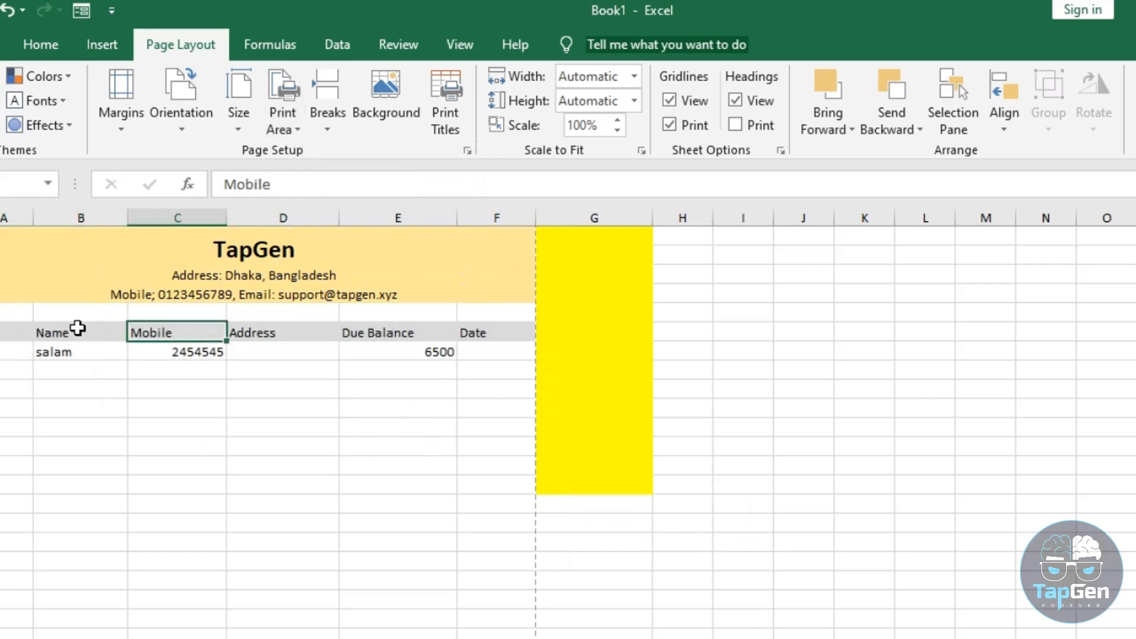
- Set the print area to A5:D17, covering the SL to Address columns without the company header
drag(7, 314, 298, 537)
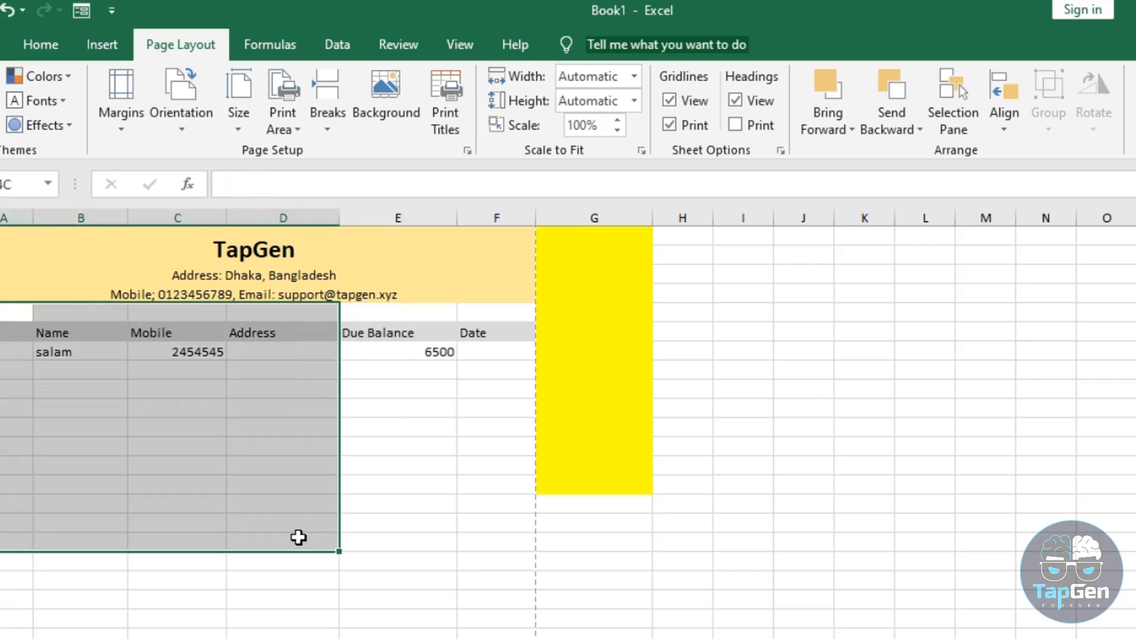
click(299, 116)
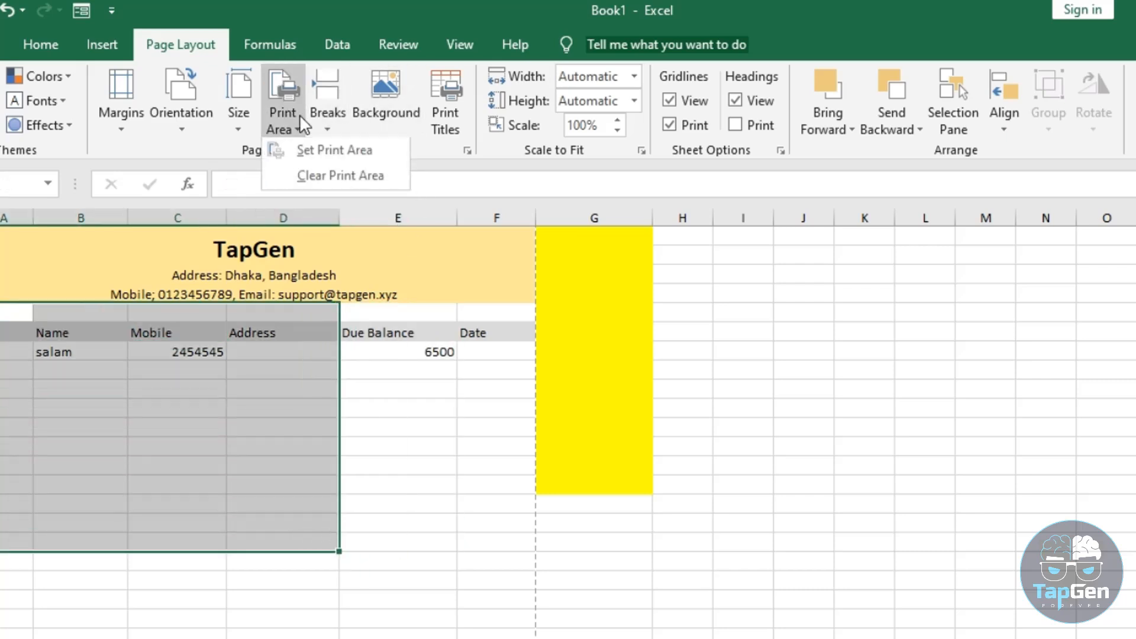
click(330, 150)
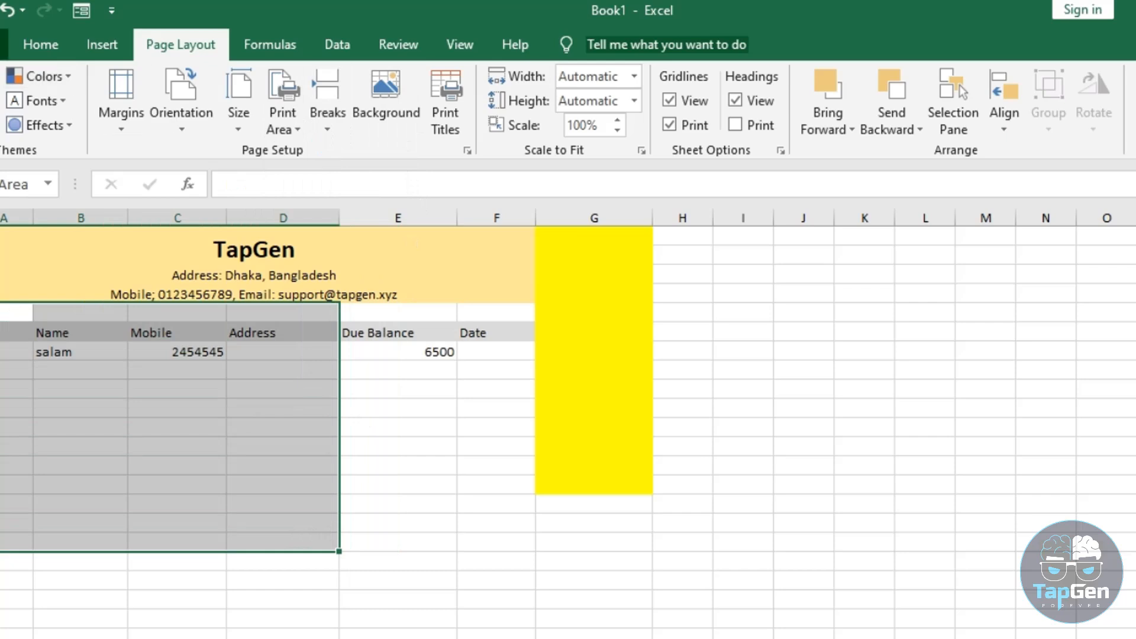
- Preview how the reduced SL to Address print area will print, and return to the worksheet
click(5, 44)
click(33, 405)
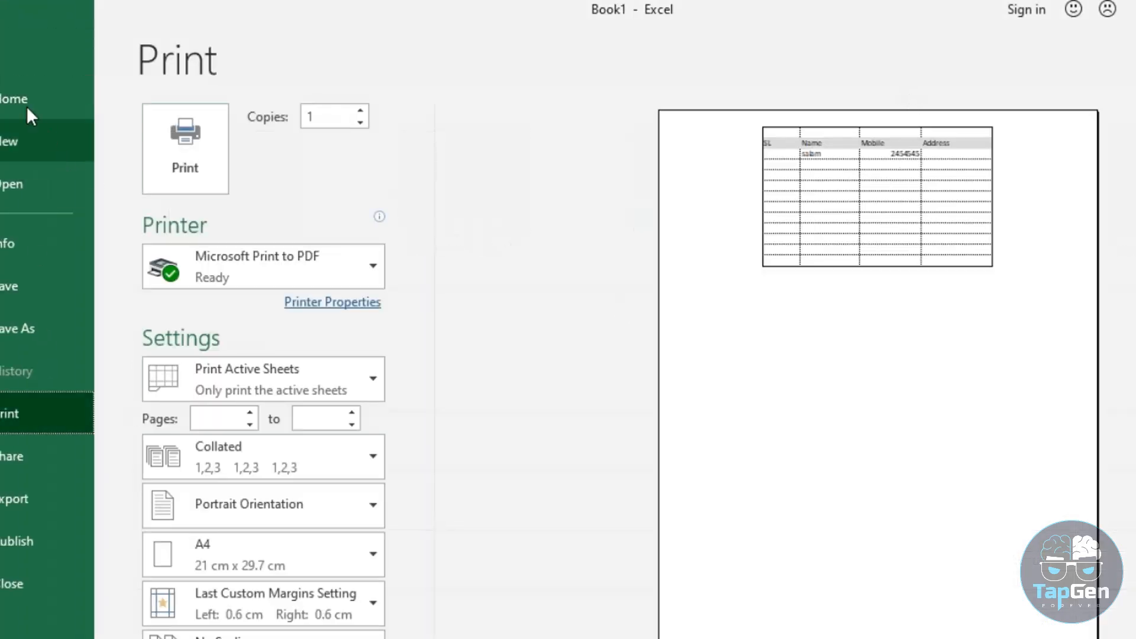
click(6, 62)
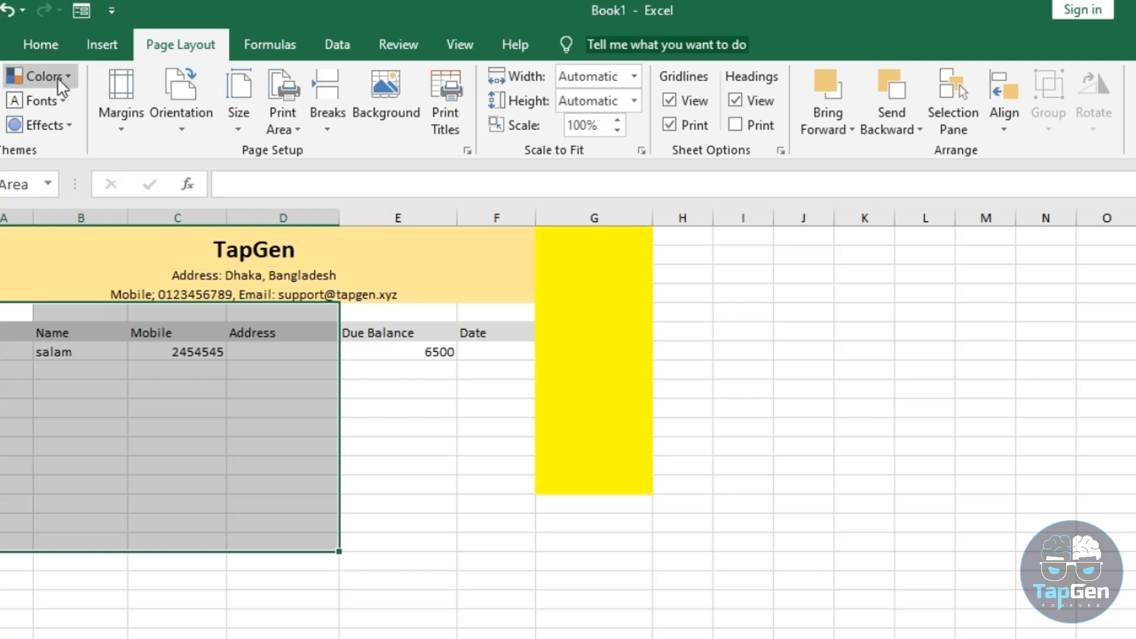
click(444, 436)
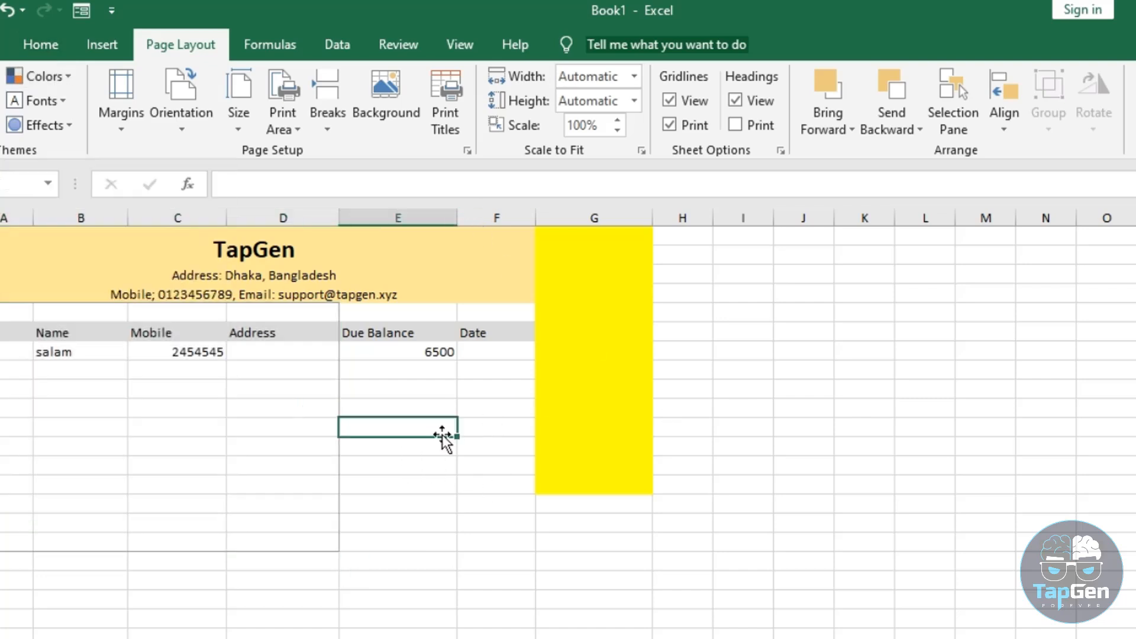
- Clear the print area from the SL to Address range and dismiss the Zoom settings unchanged
click(337, 122)
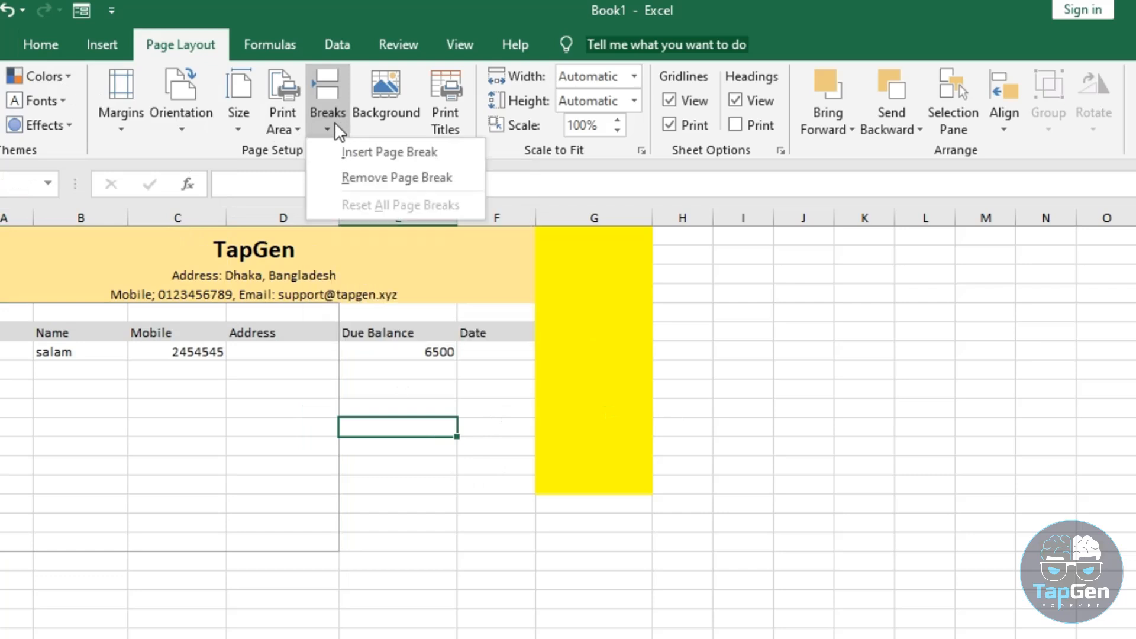
click(289, 118)
click(340, 179)
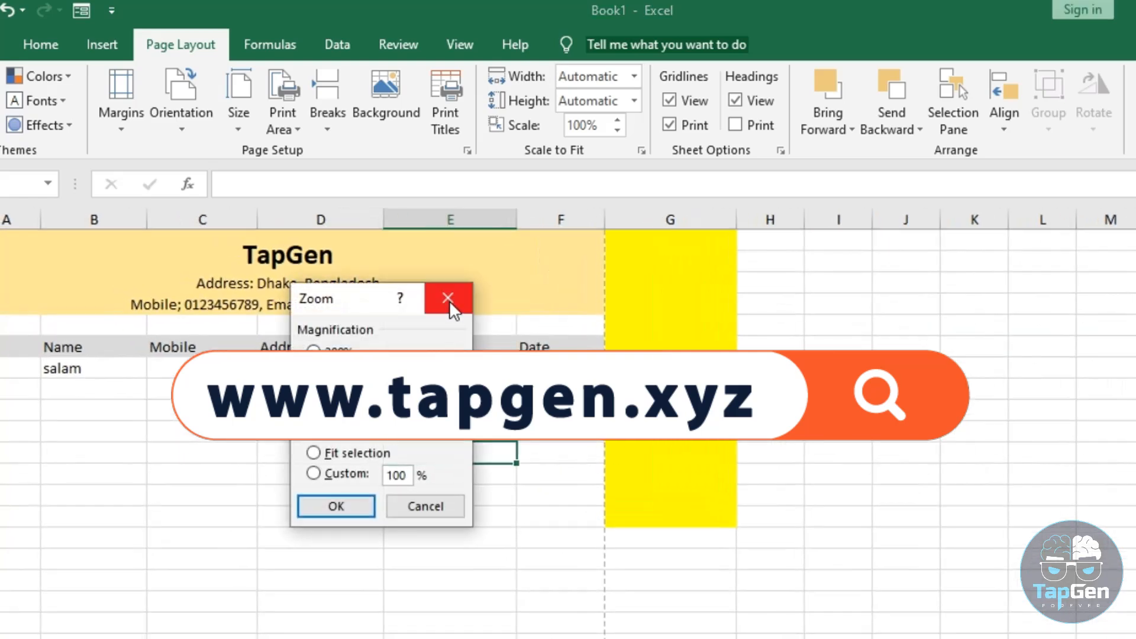
click(452, 300)
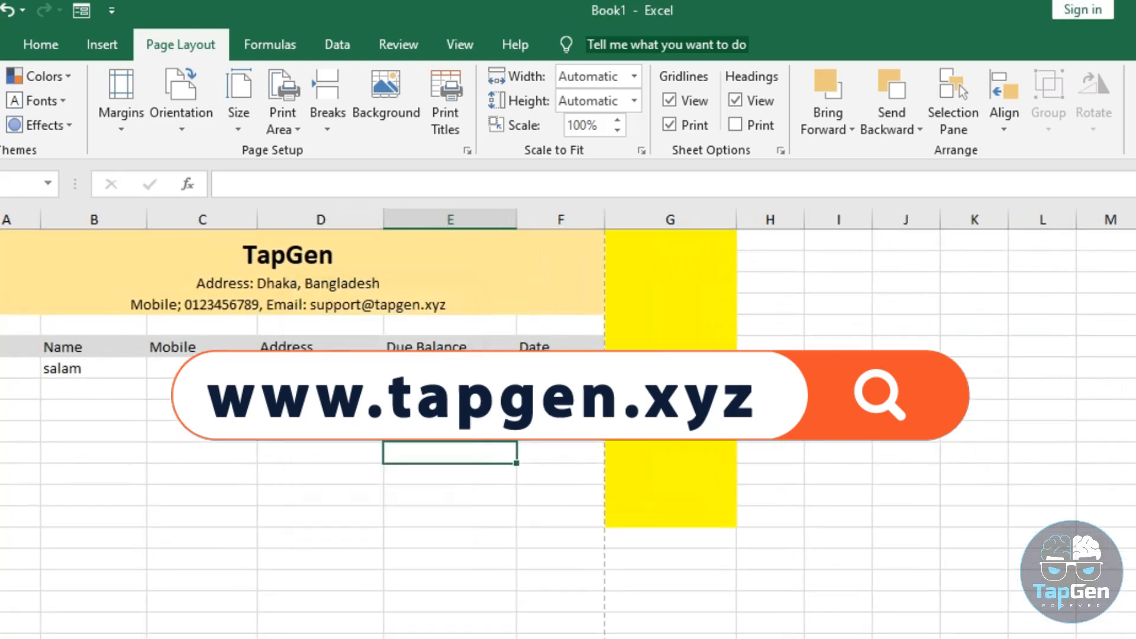